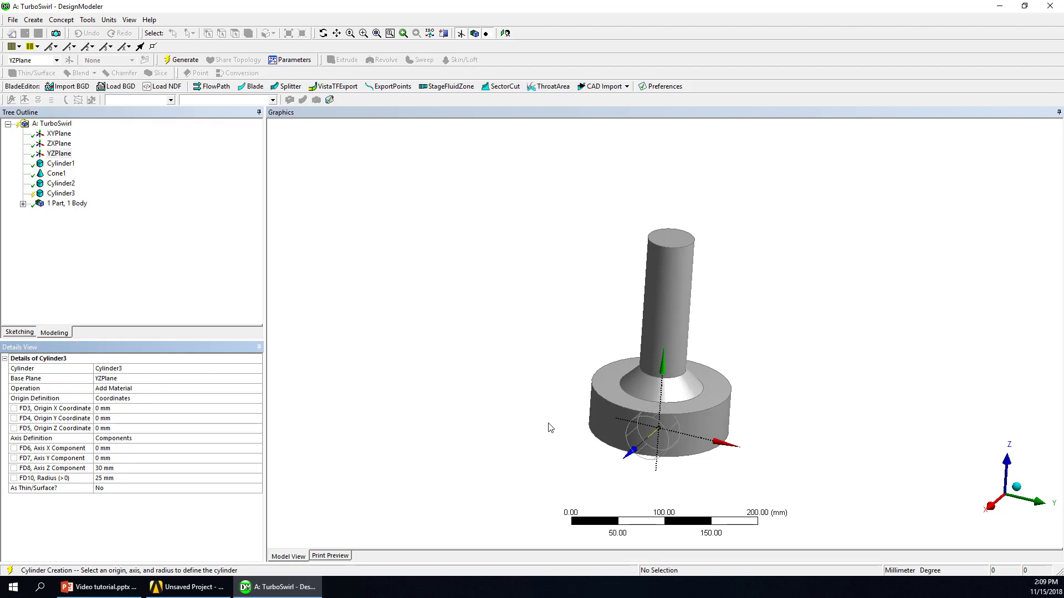
Set the new side cylinder's origin to X -50 mm and Y 25 mm on the YZPlane
middle_click_drag(546, 427, 506, 418)
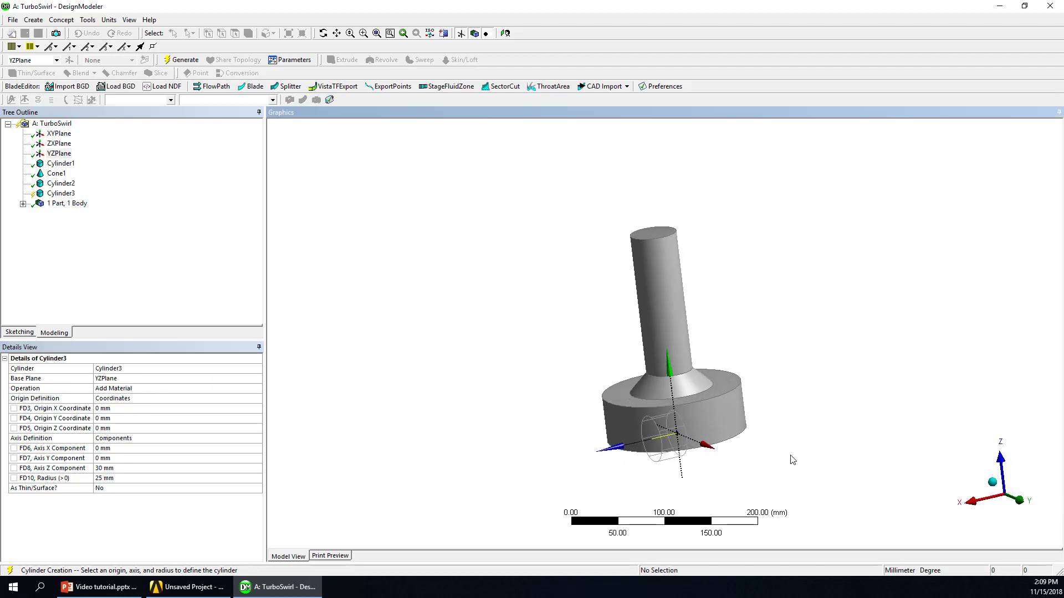
middle_click_drag(527, 465, 611, 417)
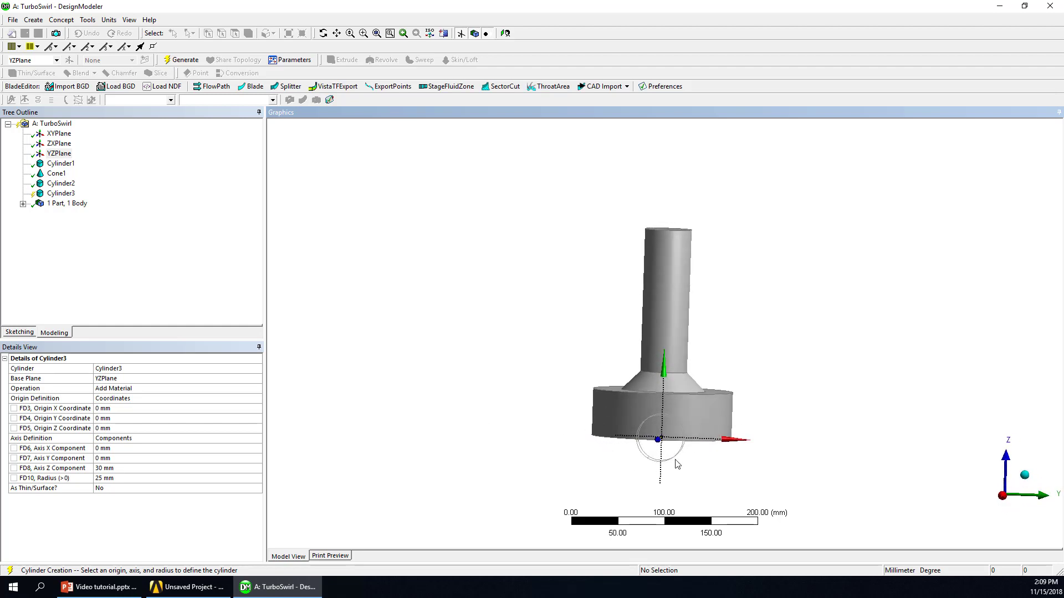
middle_click_drag(689, 467, 664, 468)
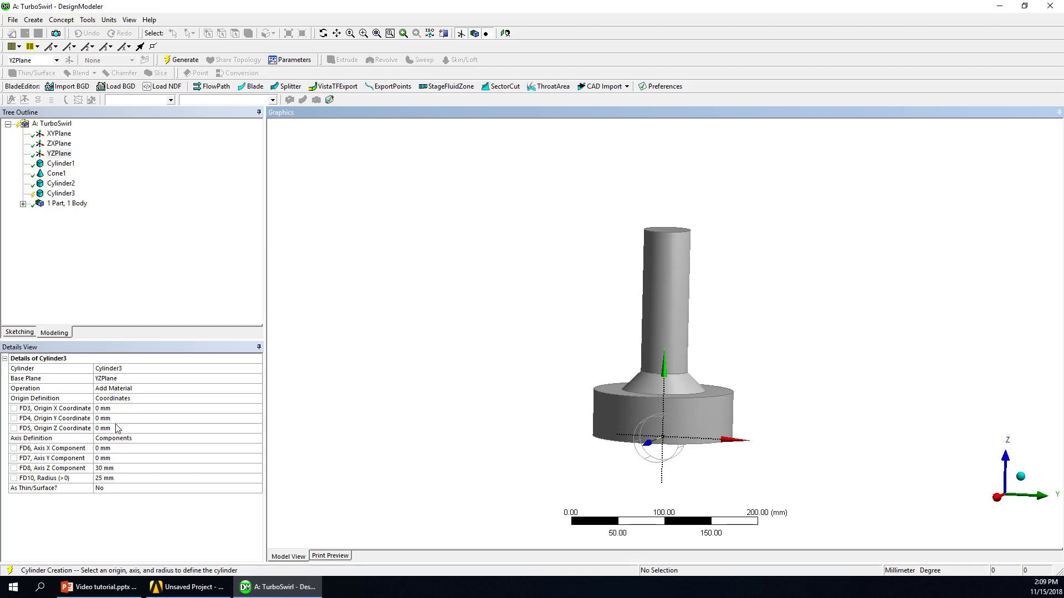
left_click(122, 409)
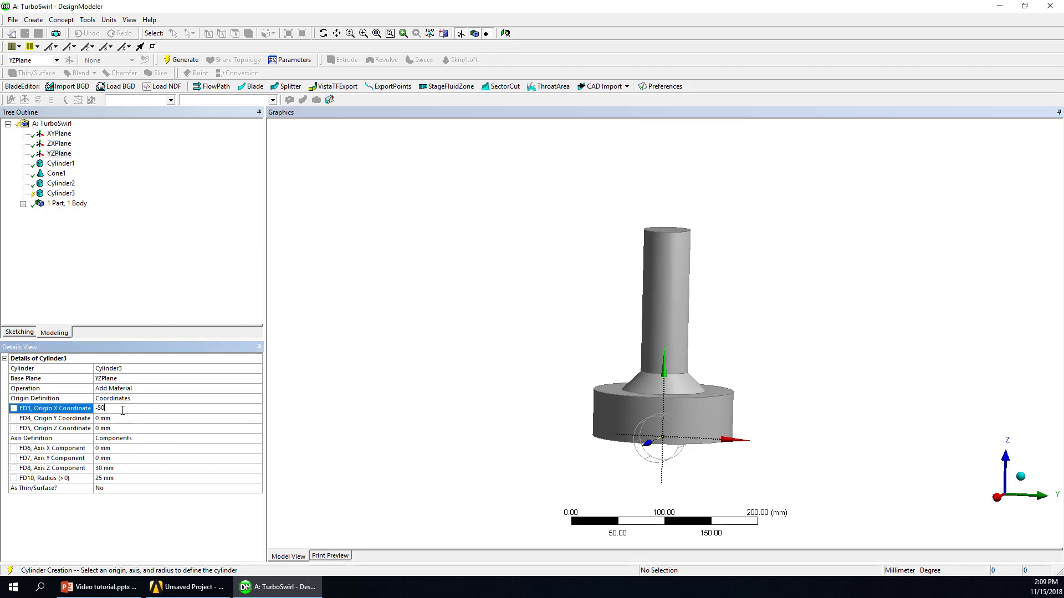
key("Return")
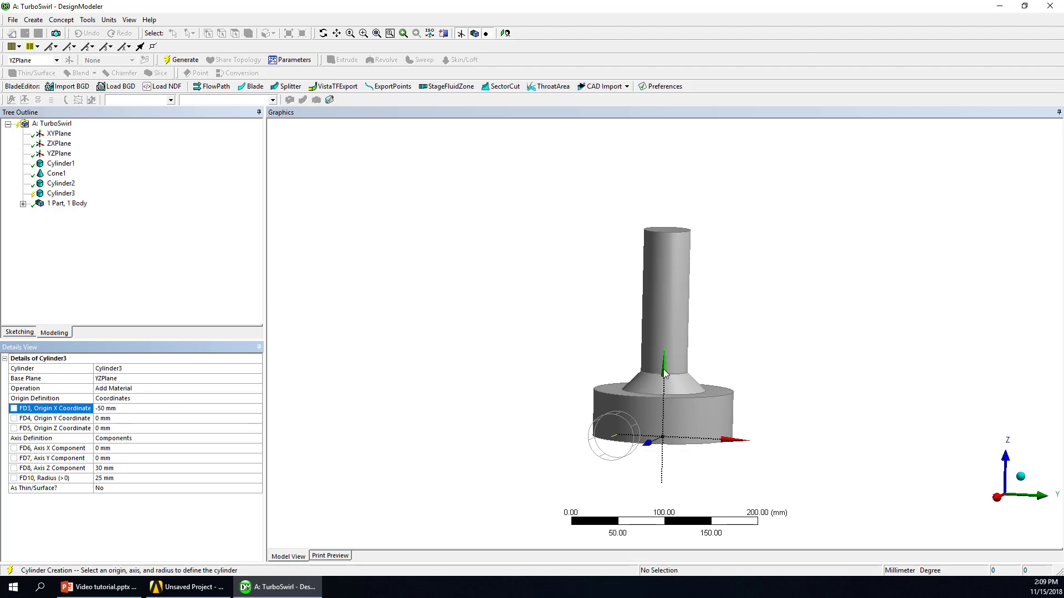
left_click(130, 420)
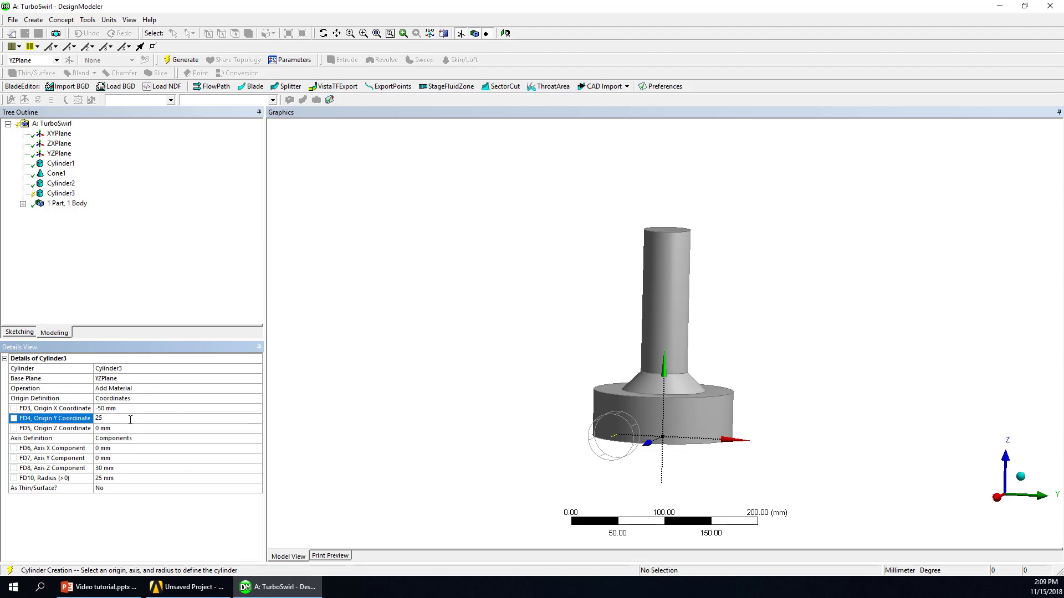
key("Return")
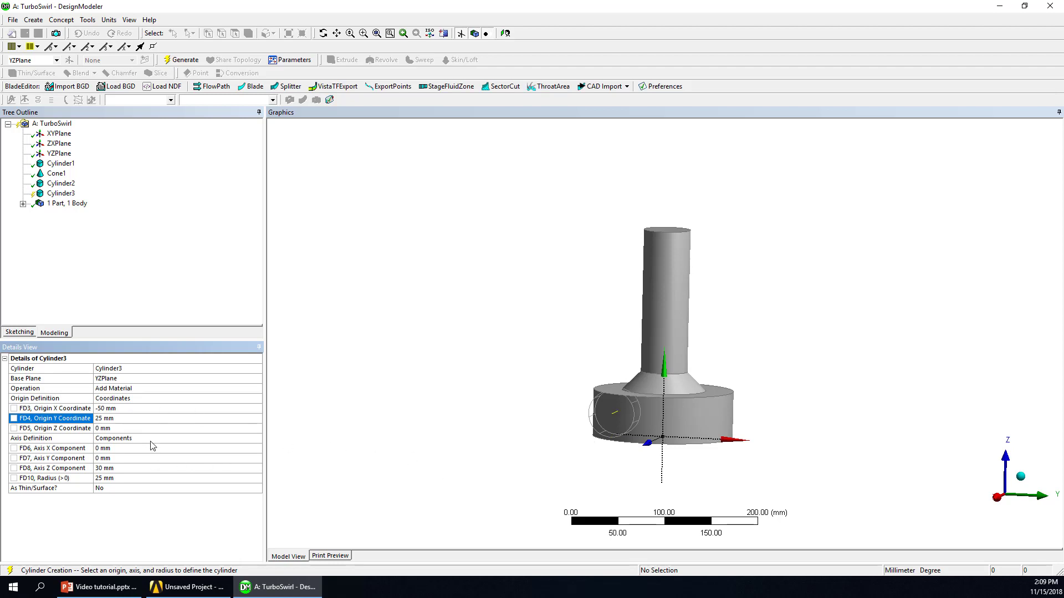
Set the side cylinder's axis Z component to 200 mm and generate it as the inlet pipe
middle_click_drag(604, 444, 567, 445)
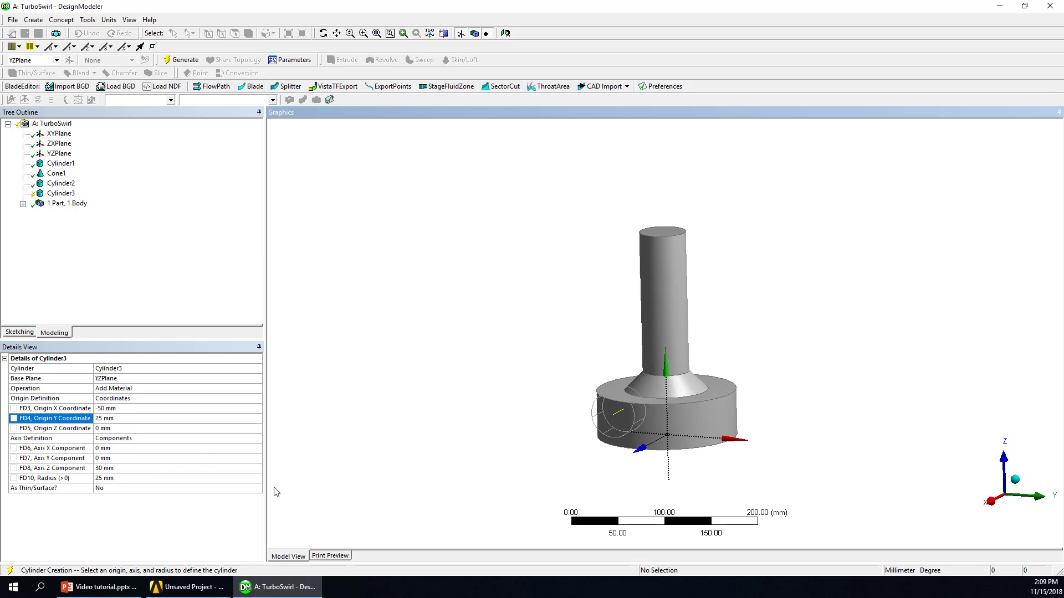
left_click(149, 466)
type("200")
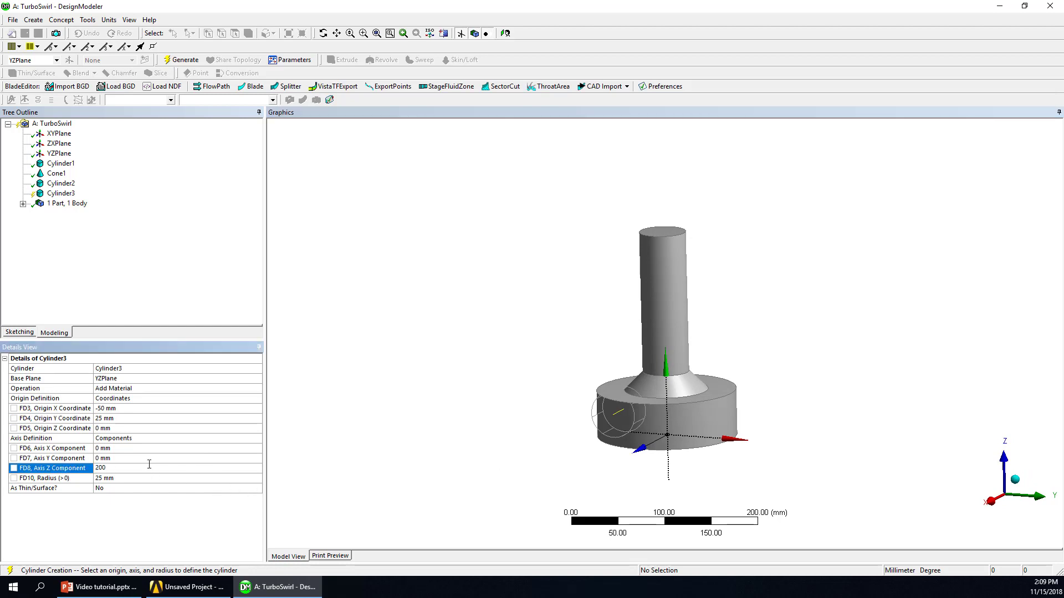
key("Return")
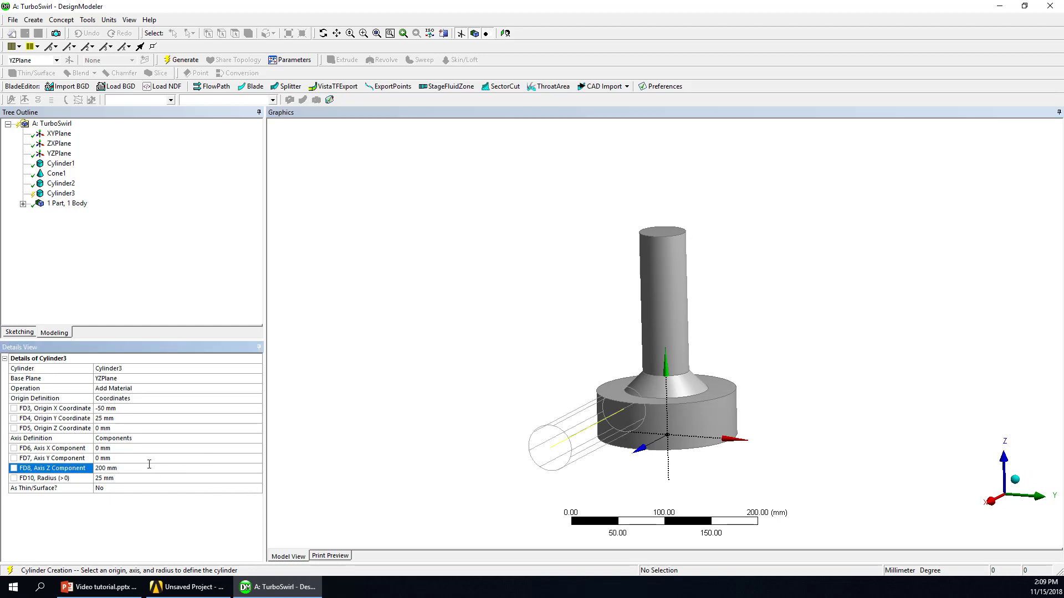
left_click(123, 478)
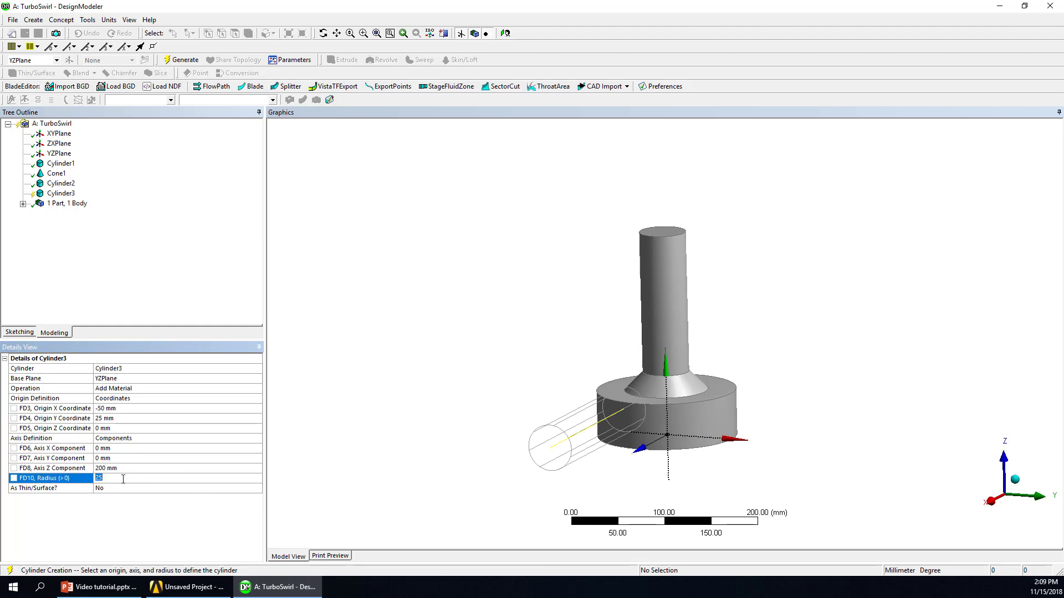
left_click(181, 59)
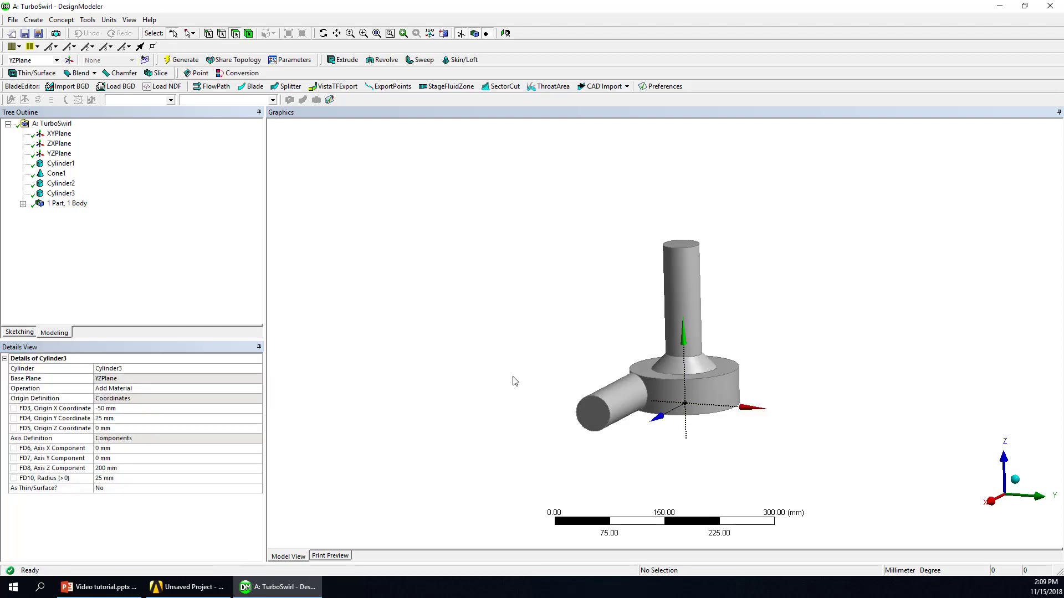
middle_click_drag(632, 399, 514, 388)
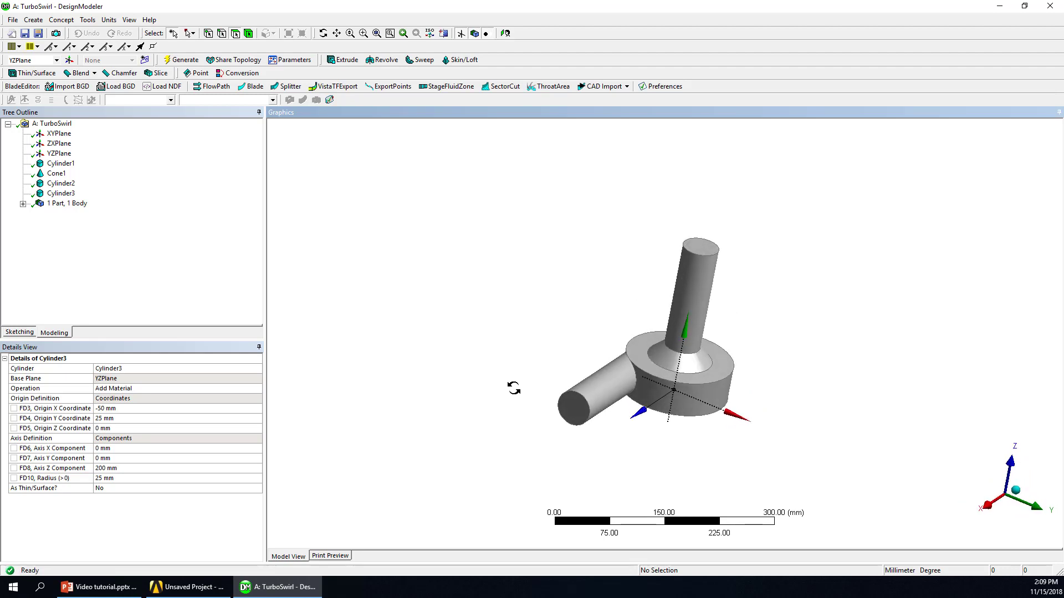
scroll(515, 385, "up", 5)
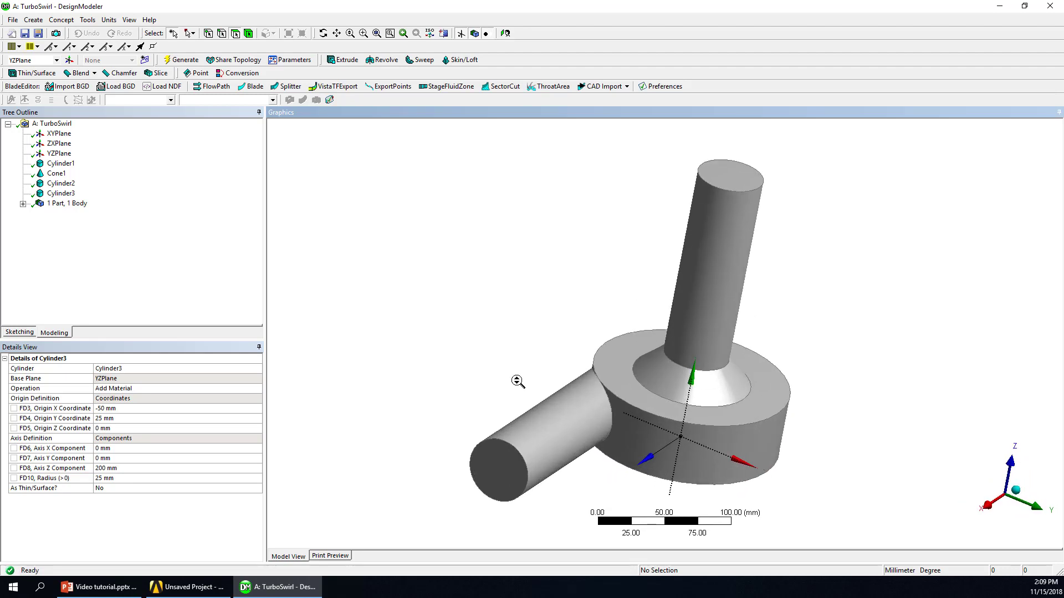
Close DesignModeler, switch to Workbench and add a standalone Mesh component system to the project schematic
left_click(1057, 7)
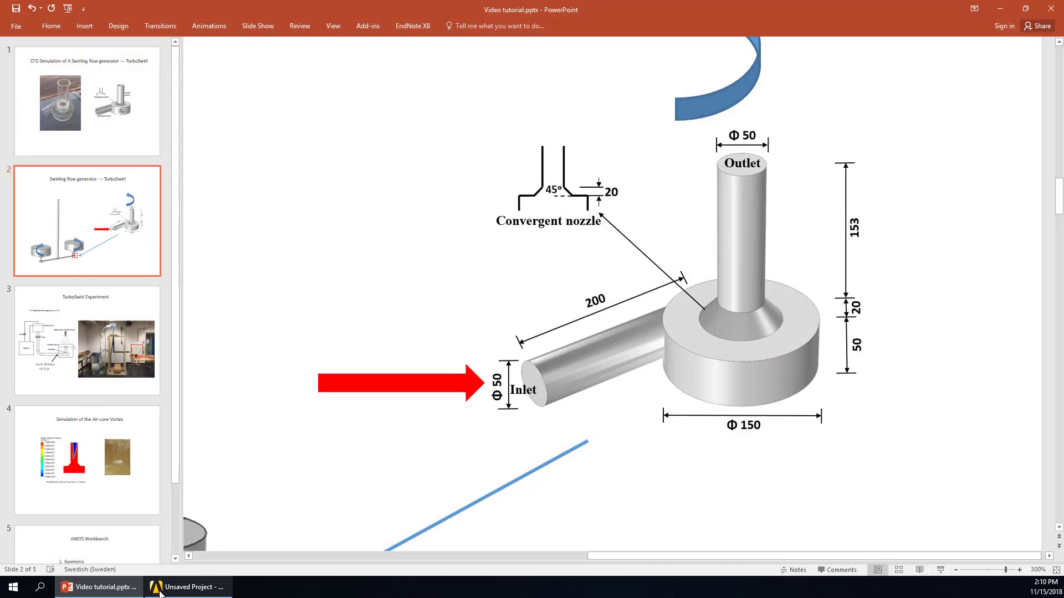
left_click(160, 590)
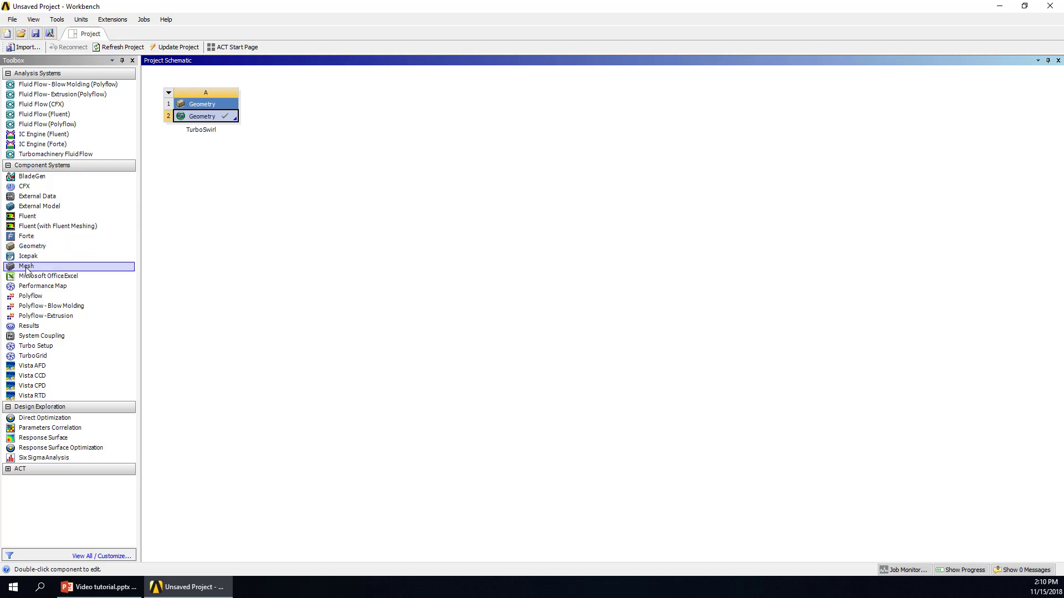
left_click_drag(26, 270, 309, 119)
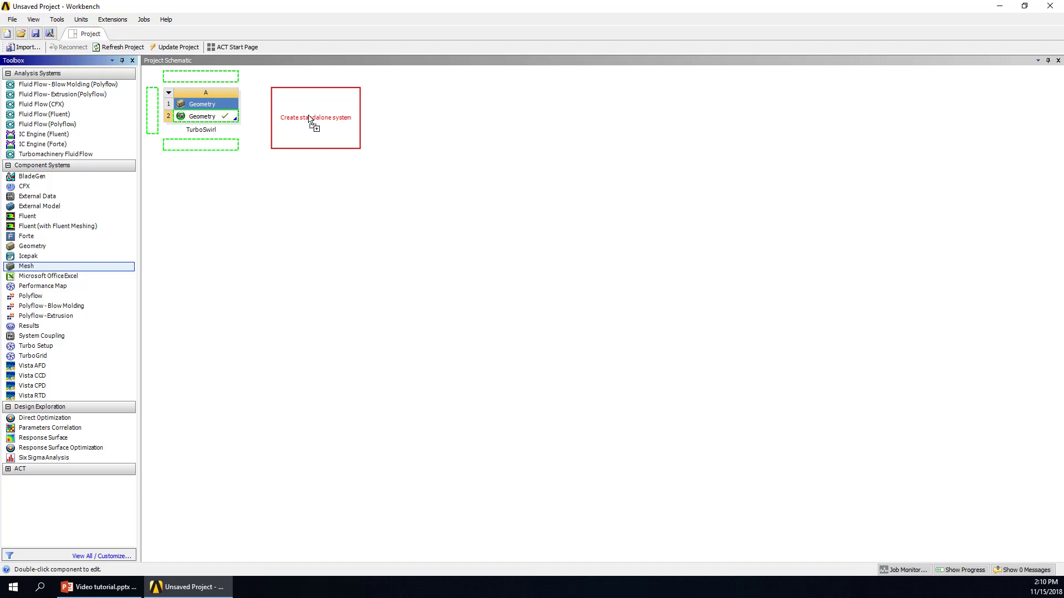
left_click_drag(309, 119, 310, 120)
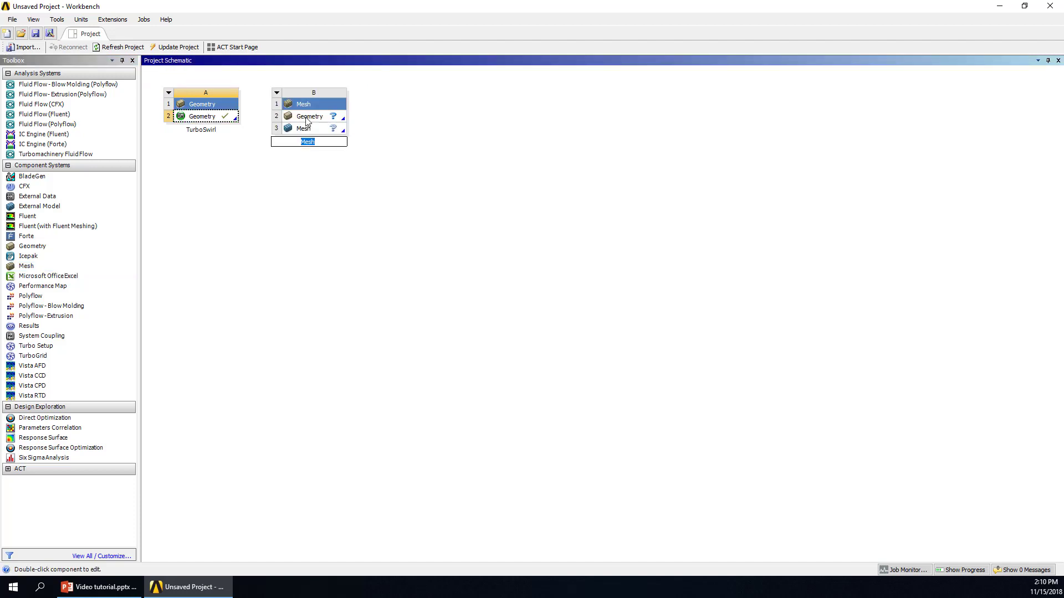
Share the TurboSwirl geometry with the Mesh system and open its mesh in the Meshing application
left_click_drag(199, 120, 310, 133)
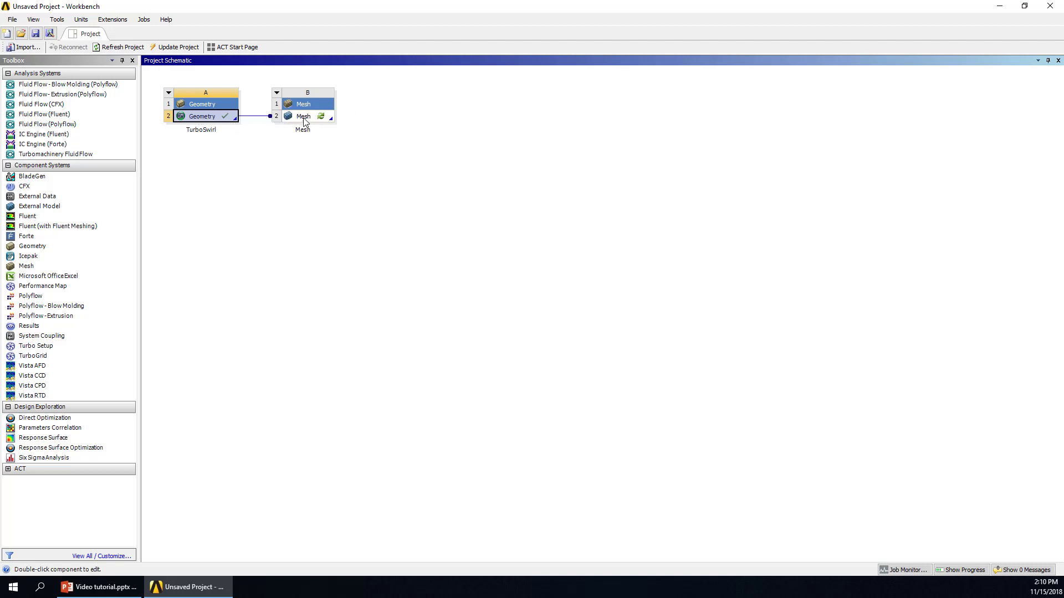
double_click(303, 117)
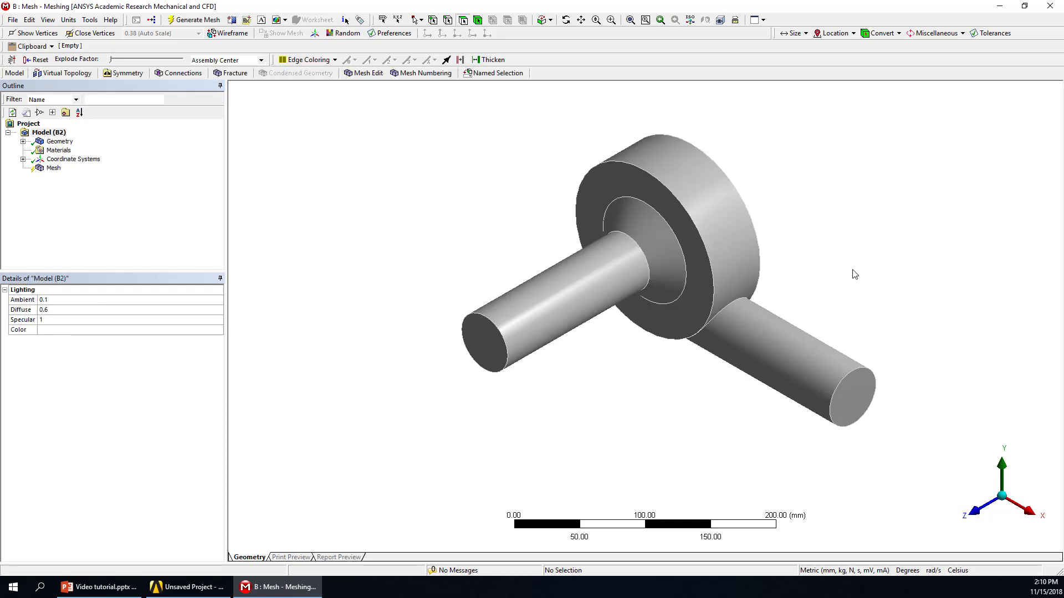
middle_click_drag(858, 269, 919, 368)
mouse_move(744, 420)
middle_mouse_down()
mouse_move(791, 399)
mouse_move(800, 421)
mouse_move(779, 417)
mouse_move(796, 408)
mouse_move(760, 416)
middle_mouse_up()
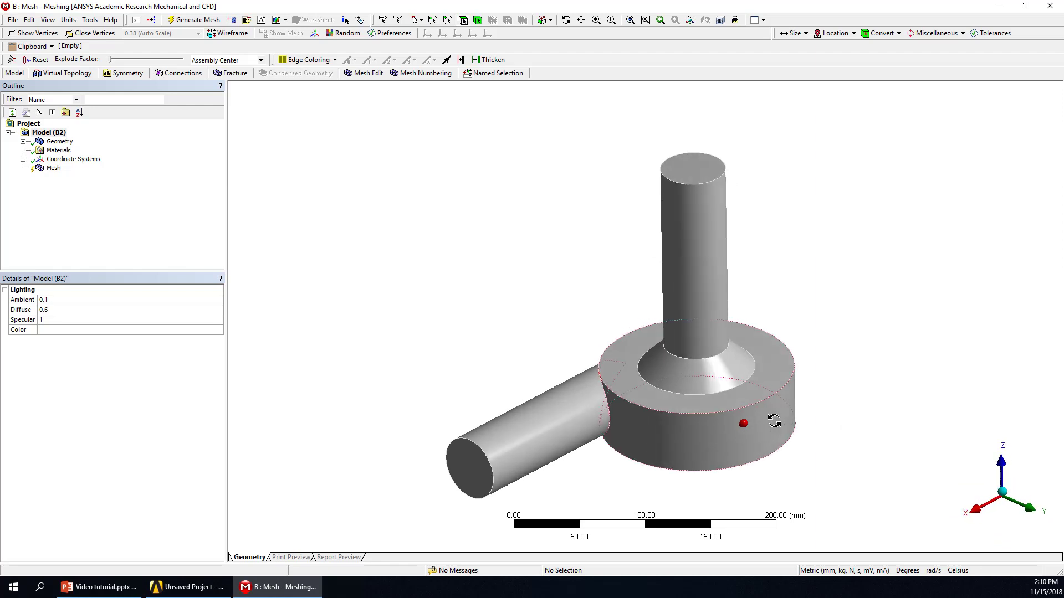
Set the mesh's physics preference to CFD
left_click(53, 167)
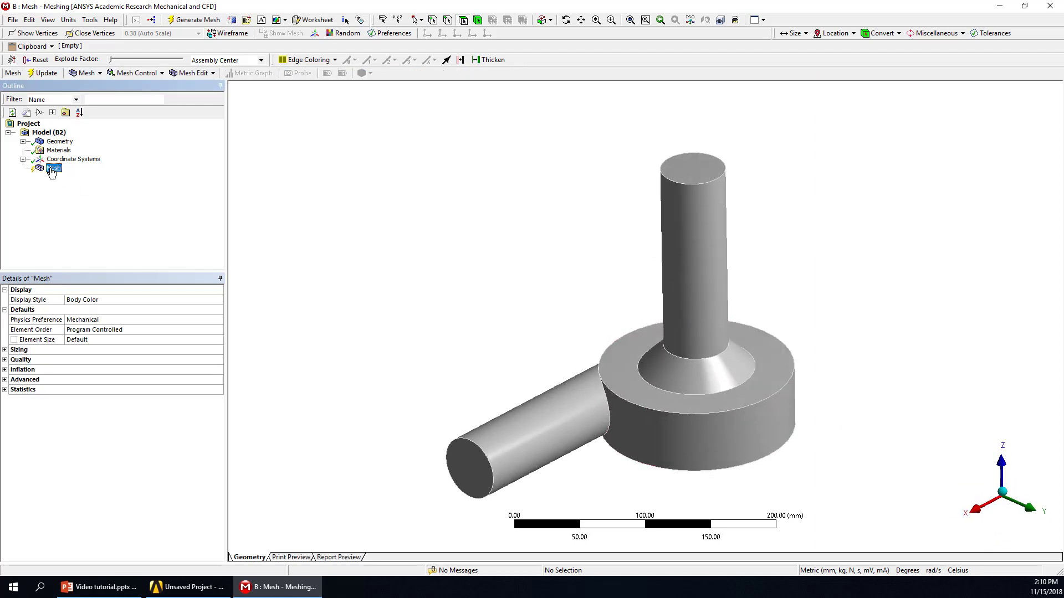
left_click(126, 320)
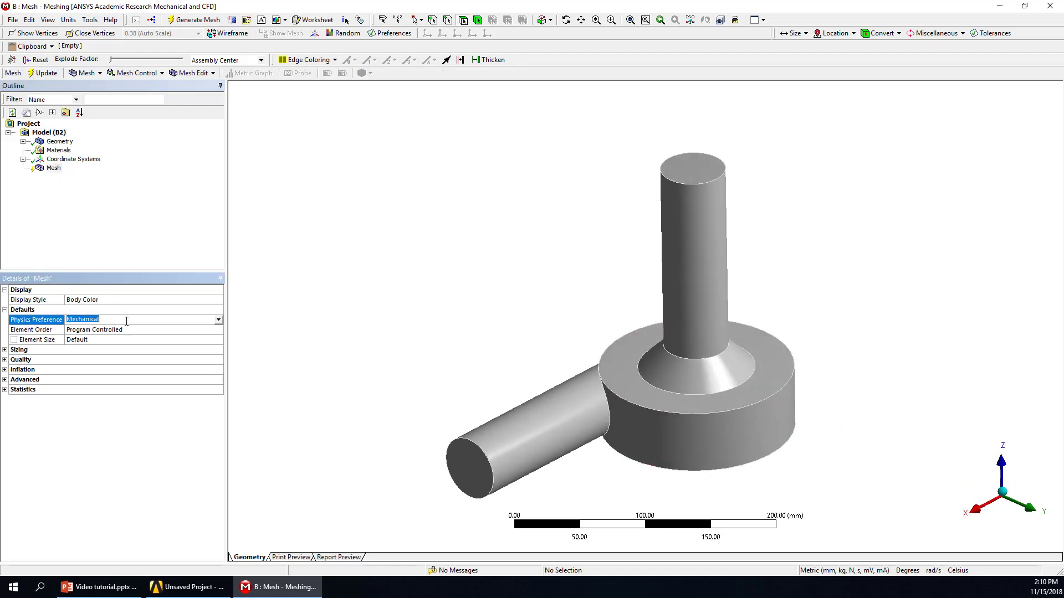
left_click(219, 326)
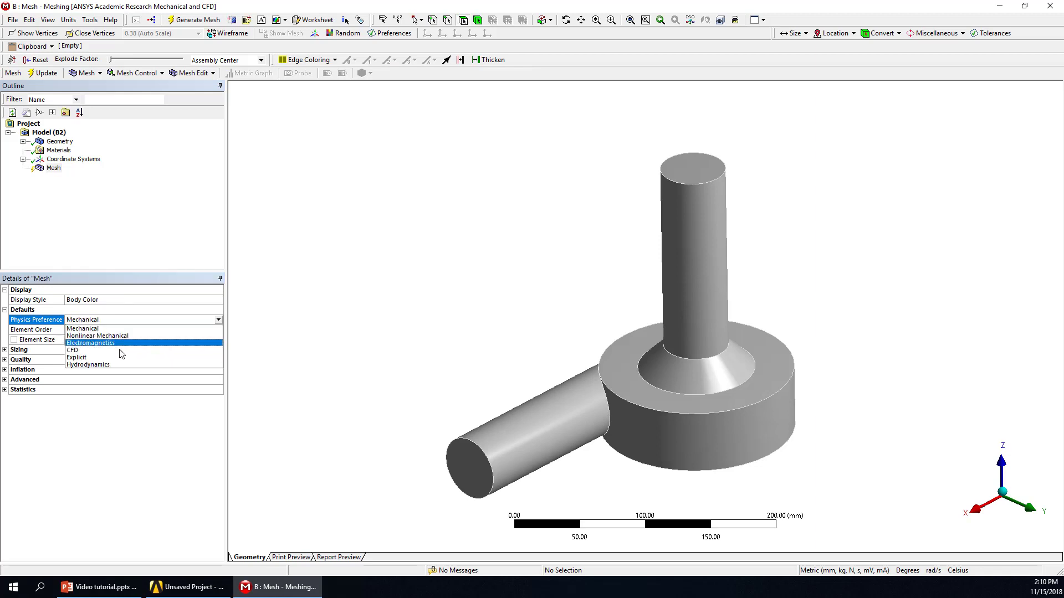
left_click(113, 353)
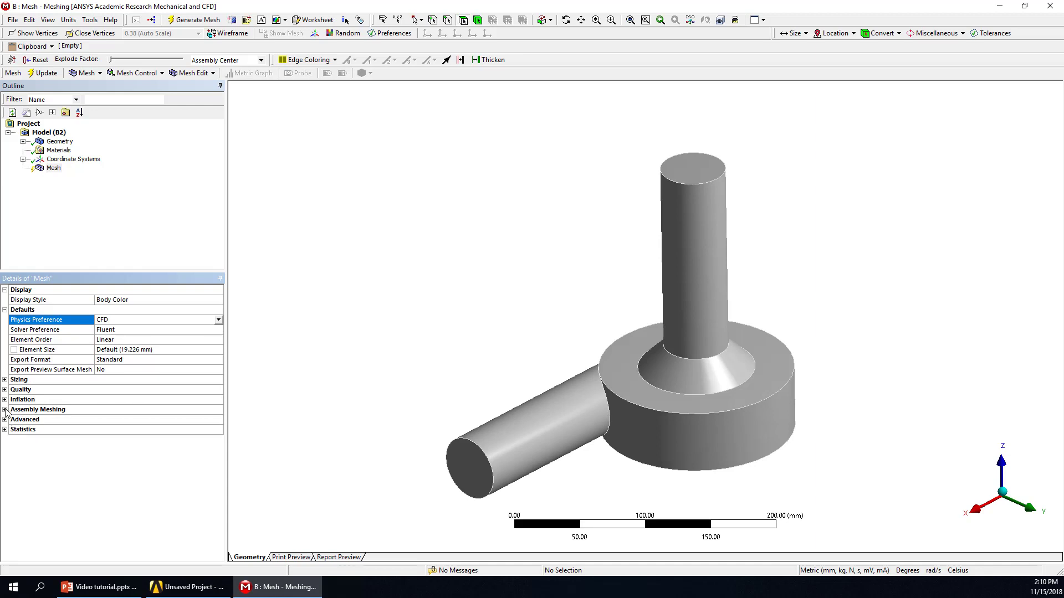
Set the assembly meshing method to CutCell and generate the mesh
left_click(5, 410)
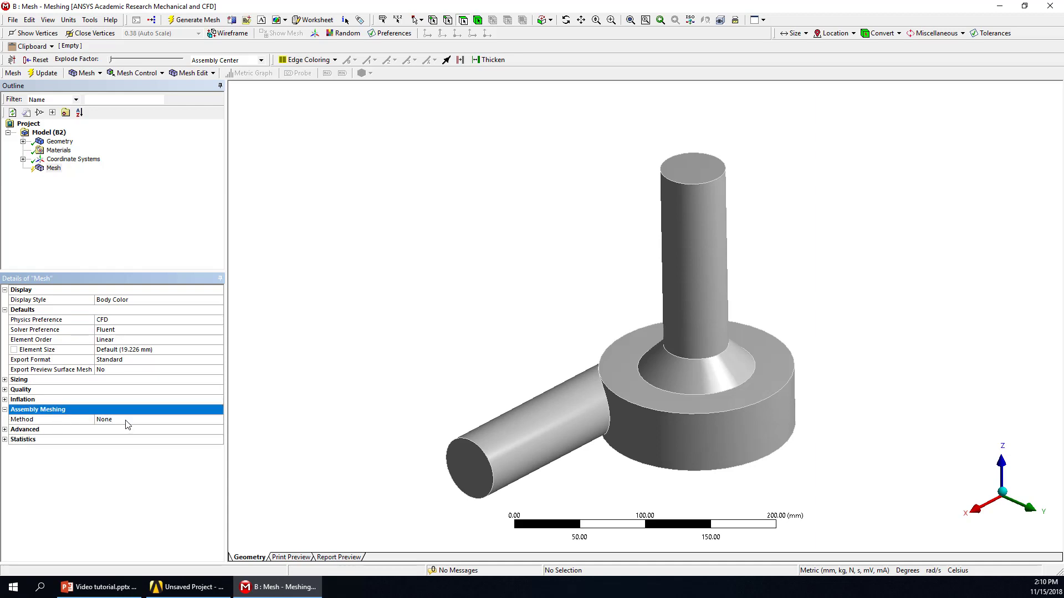
left_click(210, 424)
left_click(219, 420)
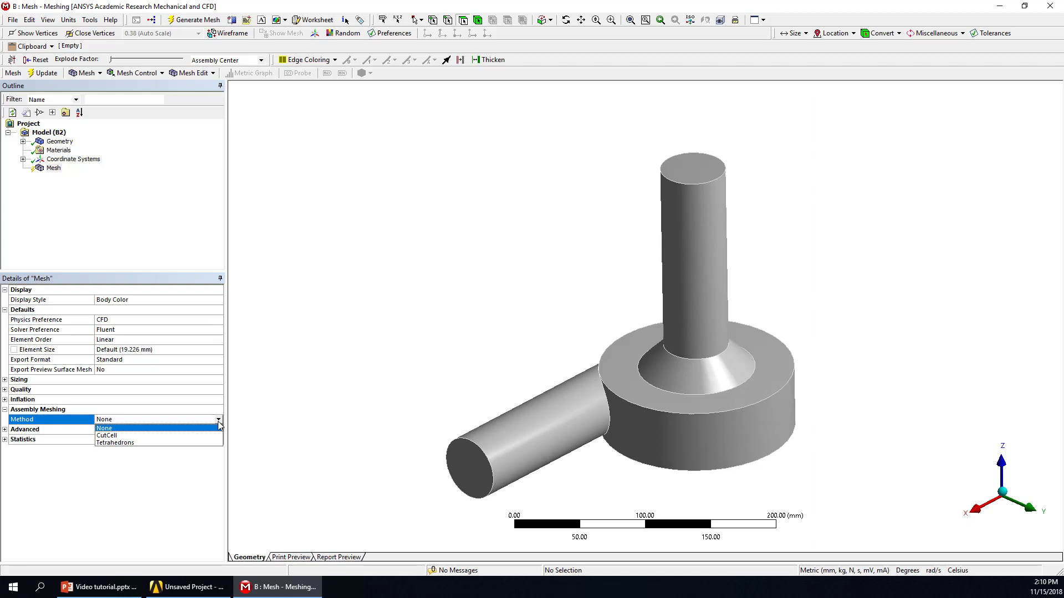
left_click(131, 437)
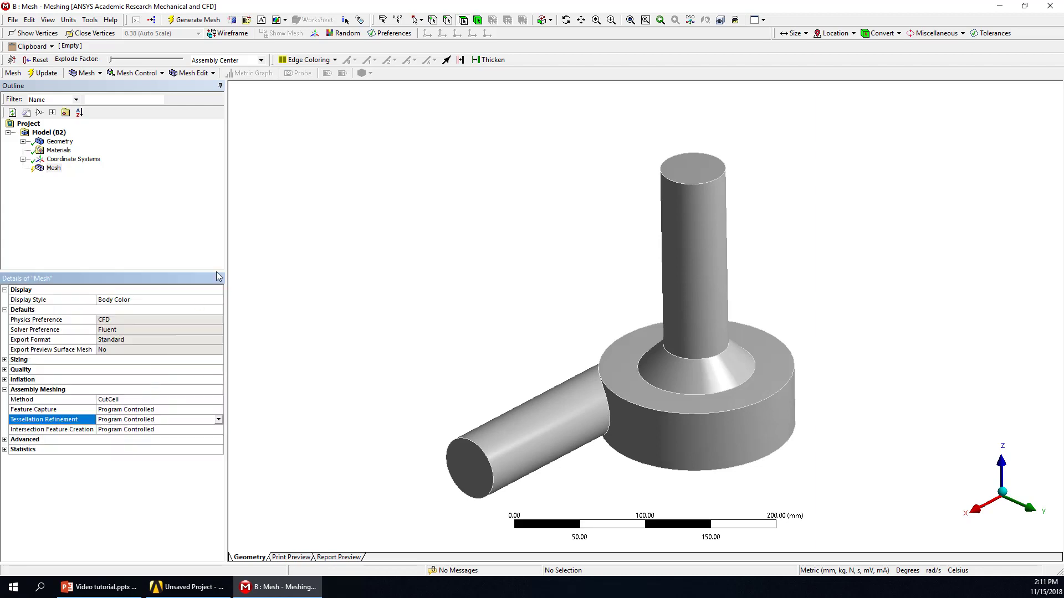
left_click(191, 21)
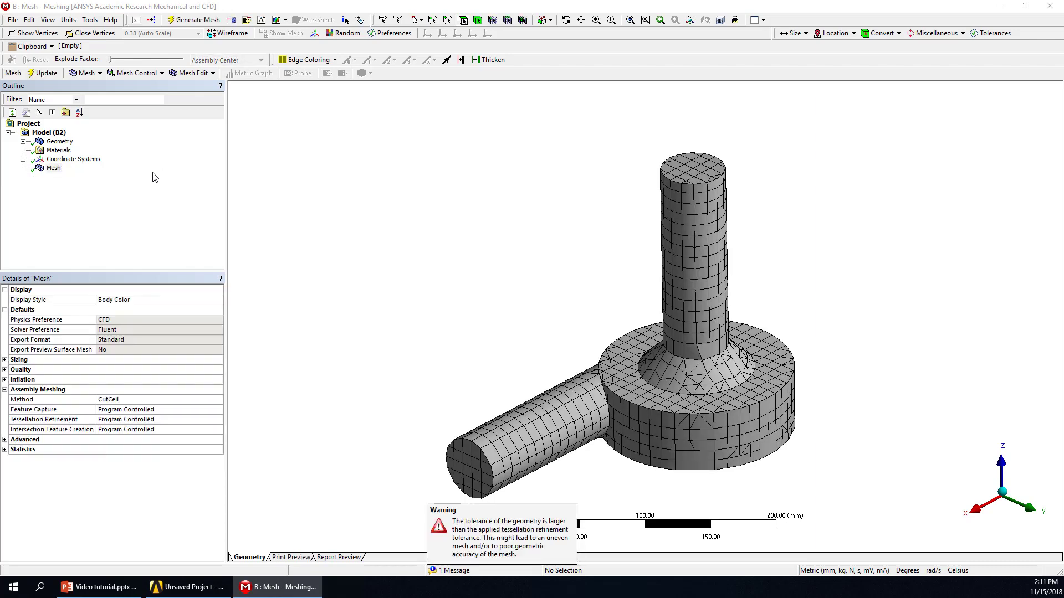
Refine the mesh by setting its max size to 2.4032 mm and regenerate it
middle_click_drag(411, 404, 372, 407)
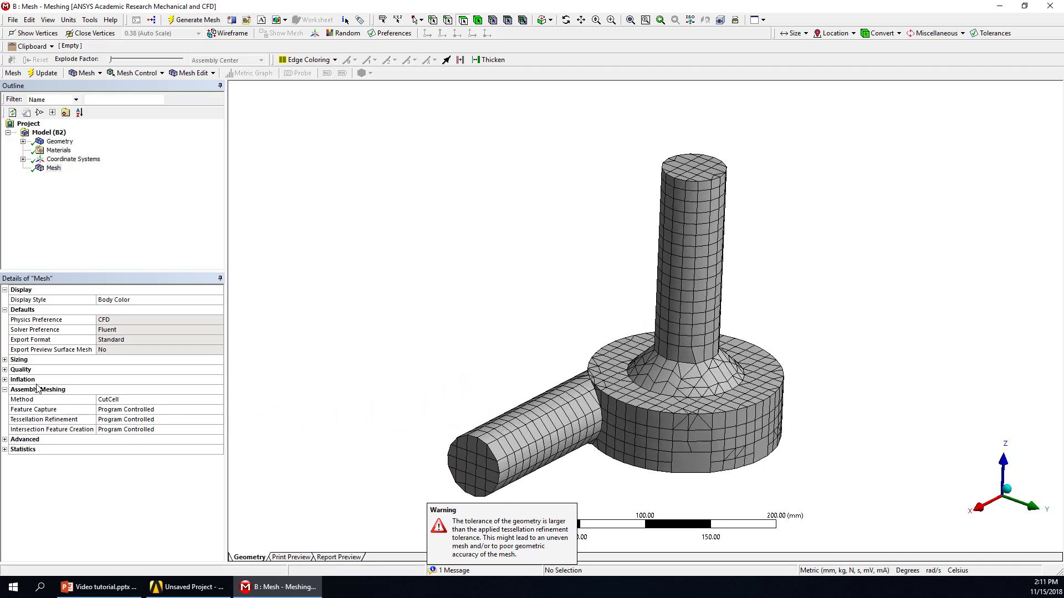
double_click(16, 360)
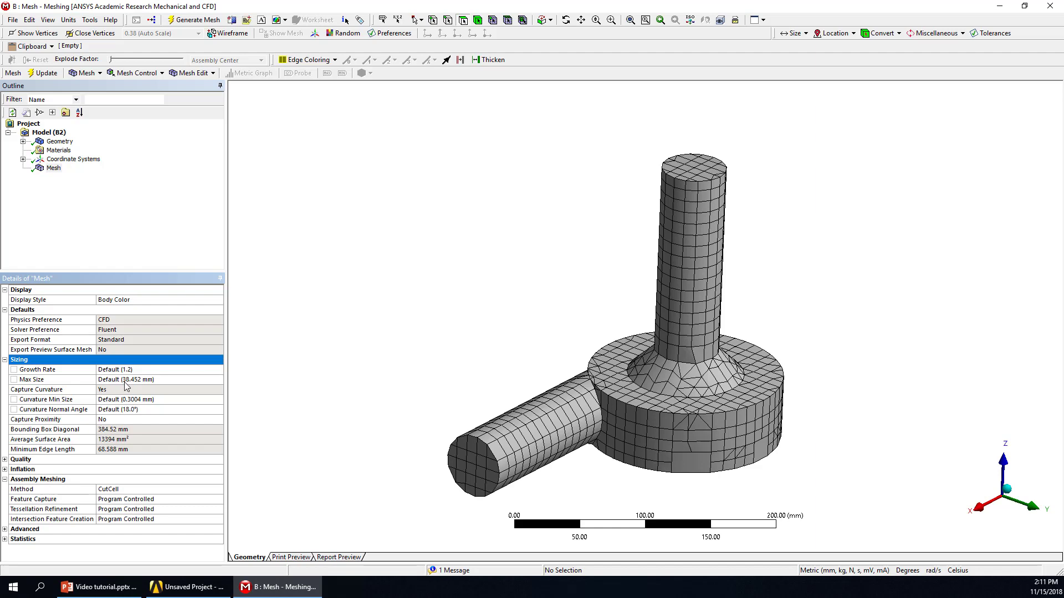
left_click(123, 381)
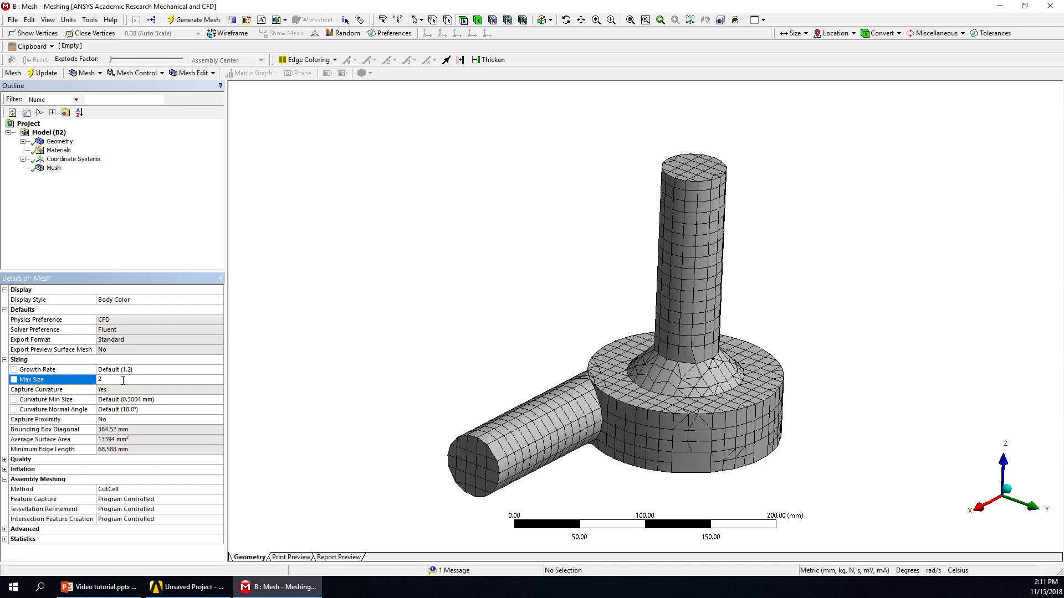
type("2.4032")
key("Return")
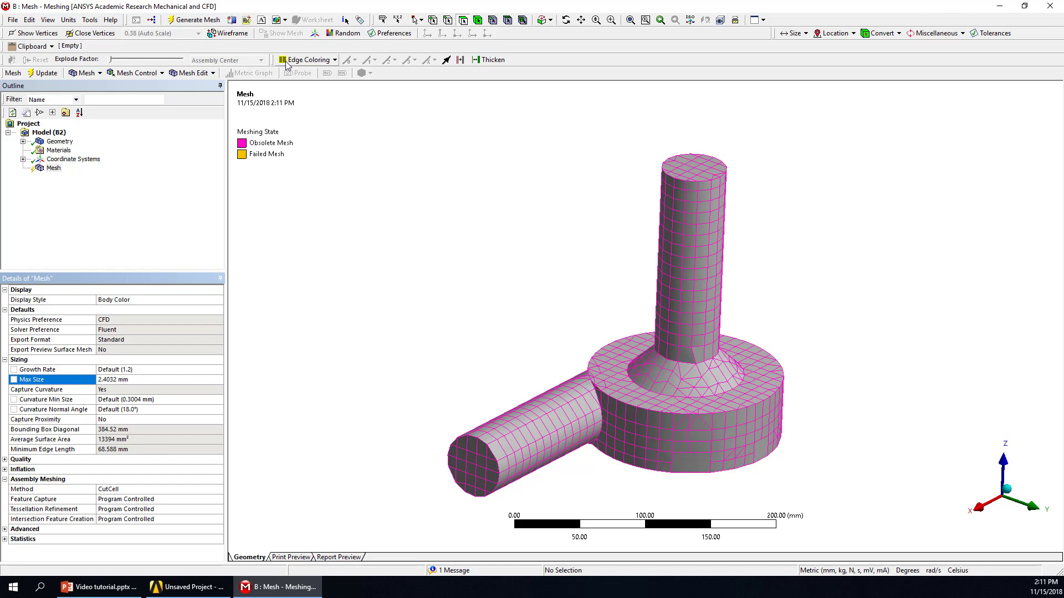
left_click(190, 21)
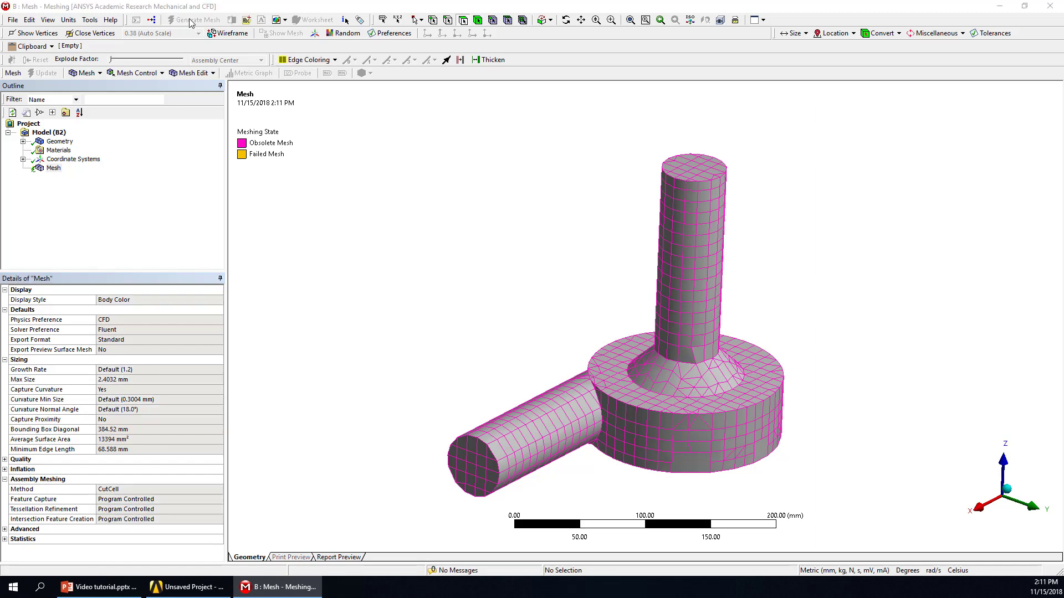
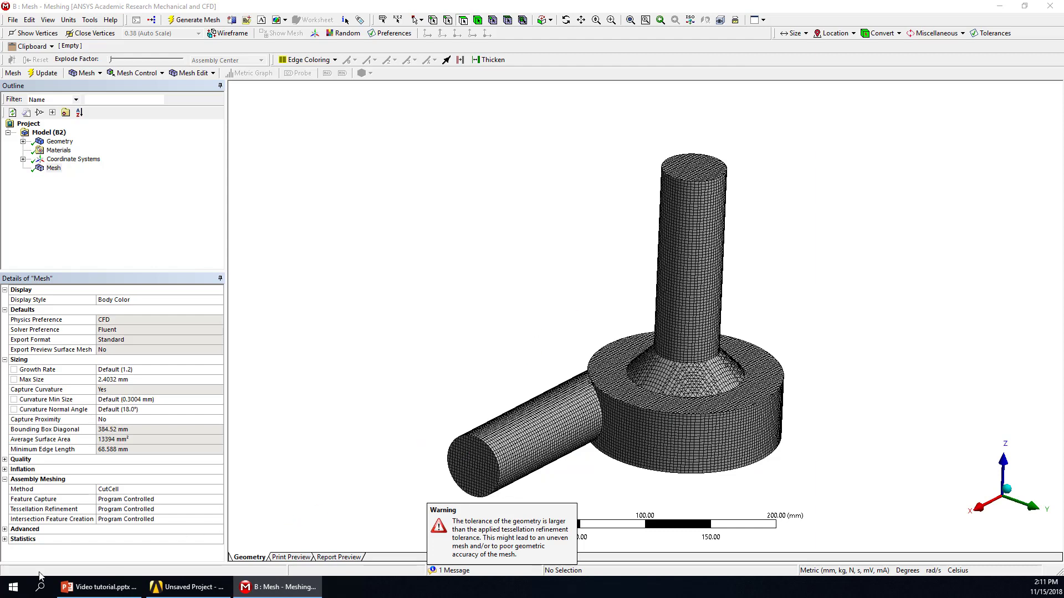
Examine the node and element statistics of the refined mesh
left_click(5, 540)
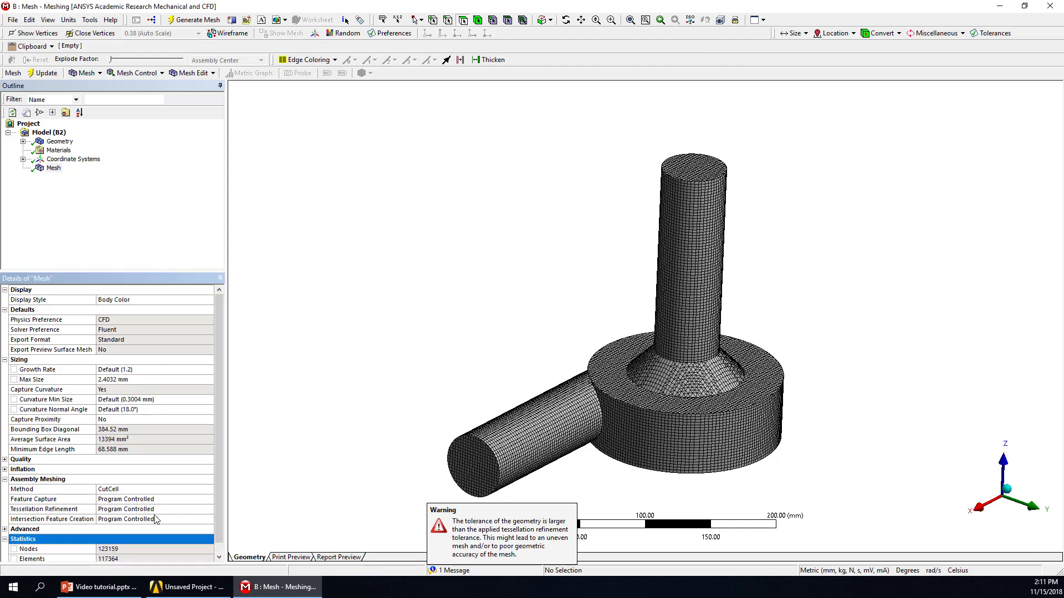
left_click(126, 549)
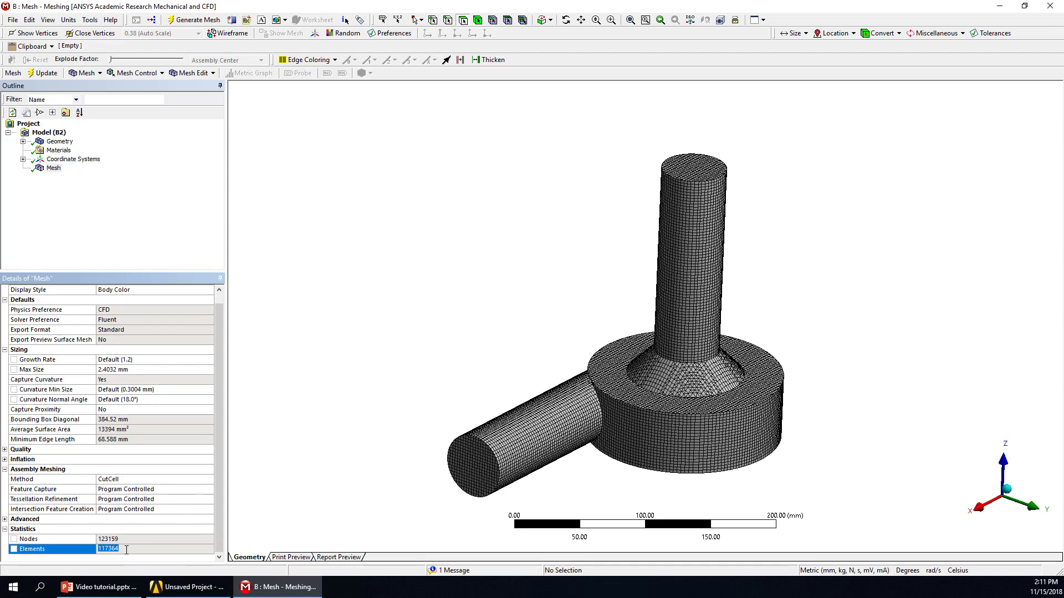
left_click(127, 561)
Add a named selection to the model and assign it the open end face of the horizontal pipe
left_click(47, 132)
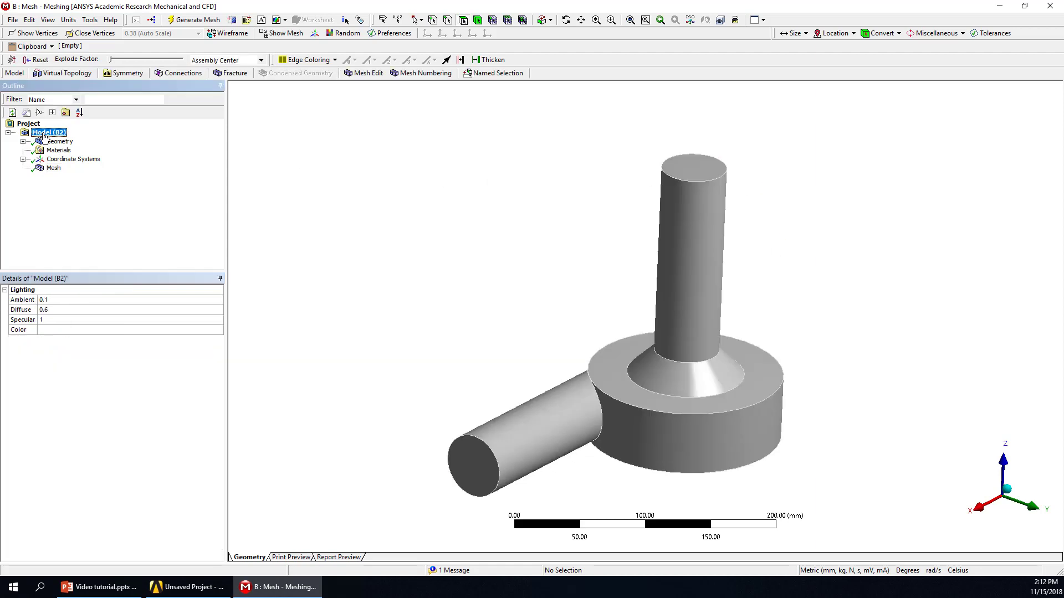
right_click(44, 133)
mouse_move(126, 144)
left_click(221, 139)
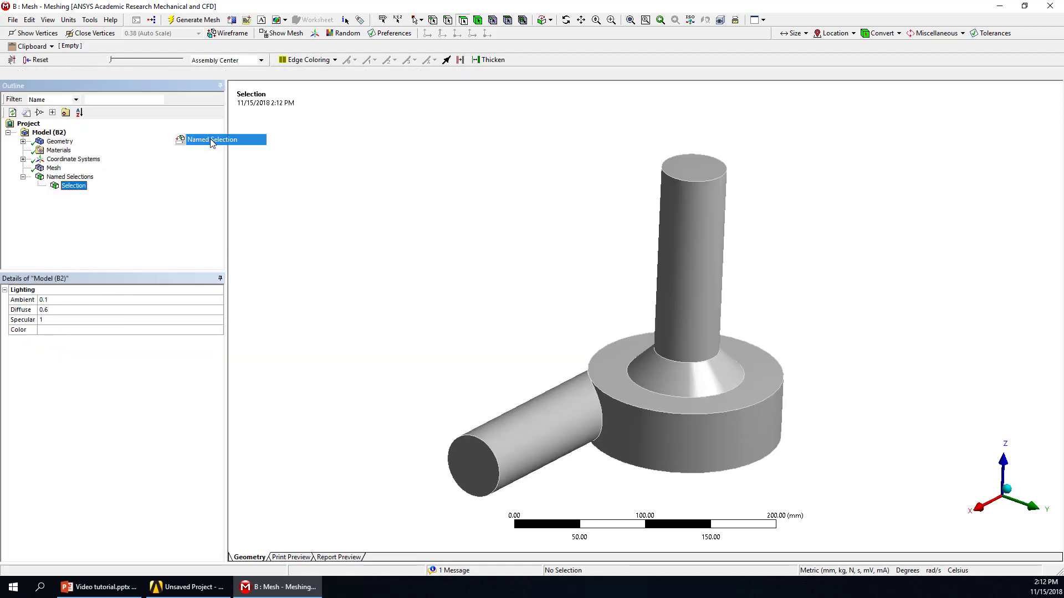
left_click(471, 468)
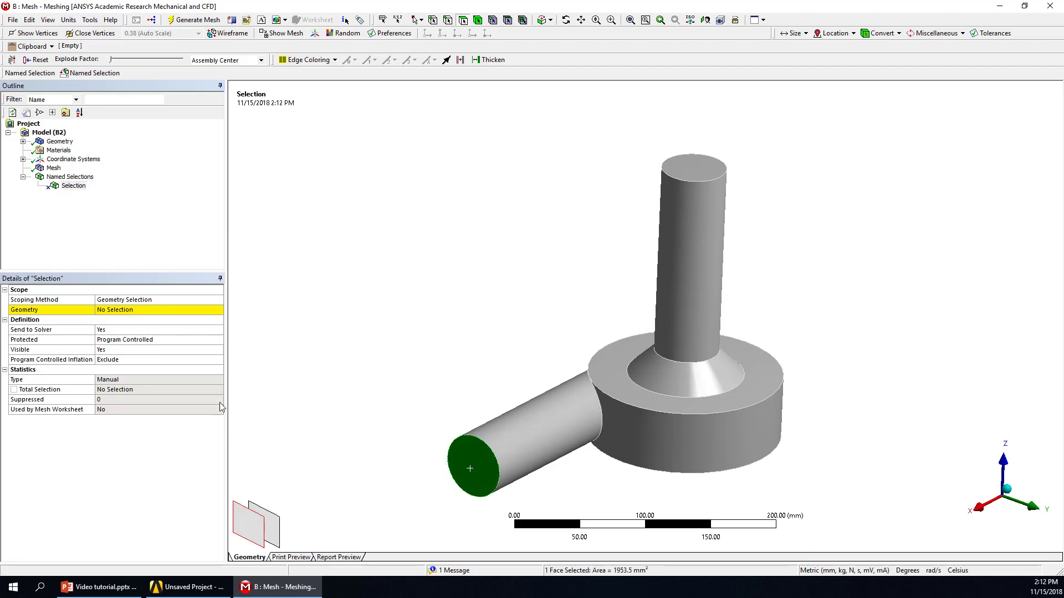
left_click(114, 310)
left_click(115, 310)
Rename the horizontal pipe end's named selection as inlet
left_click(73, 186)
right_click(74, 188)
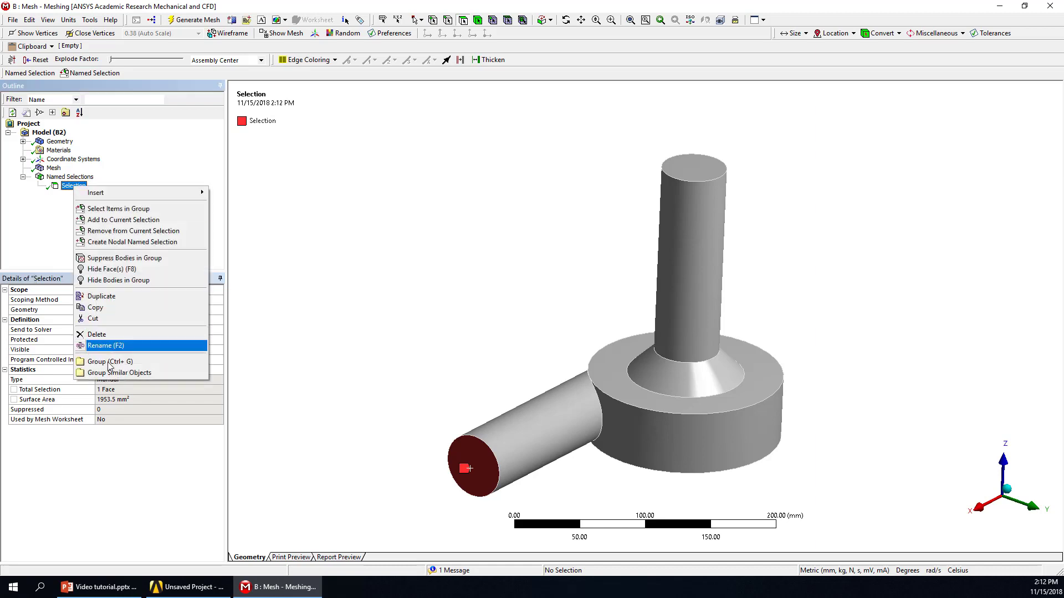
left_click(103, 346)
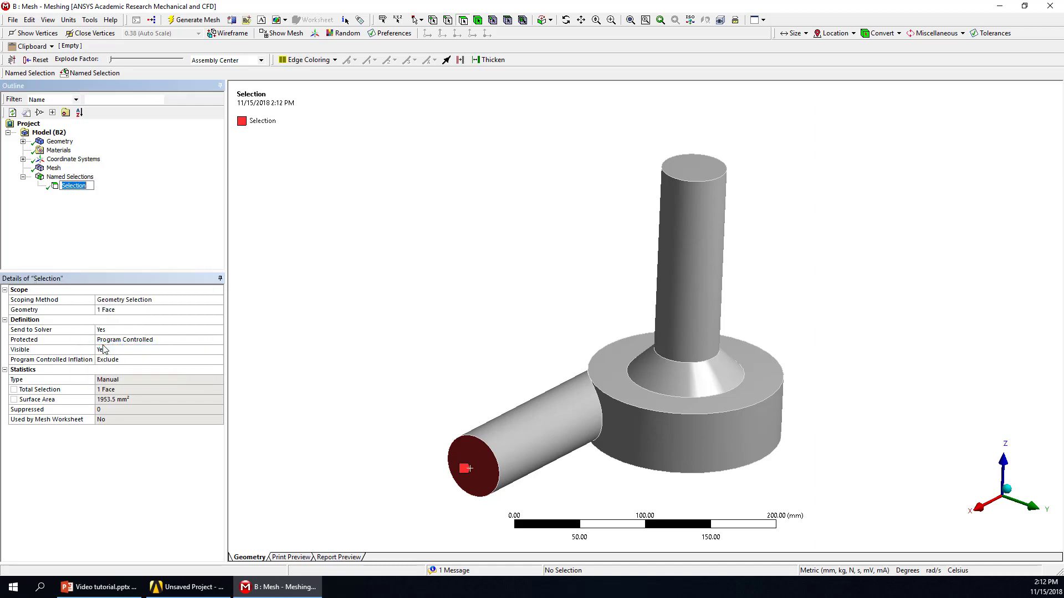
type("Inlet")
key("Return")
Add a second named selection and assign it the top end face of the vertical pipe
left_click(78, 177)
right_click(79, 177)
mouse_move(215, 188)
left_click(269, 184)
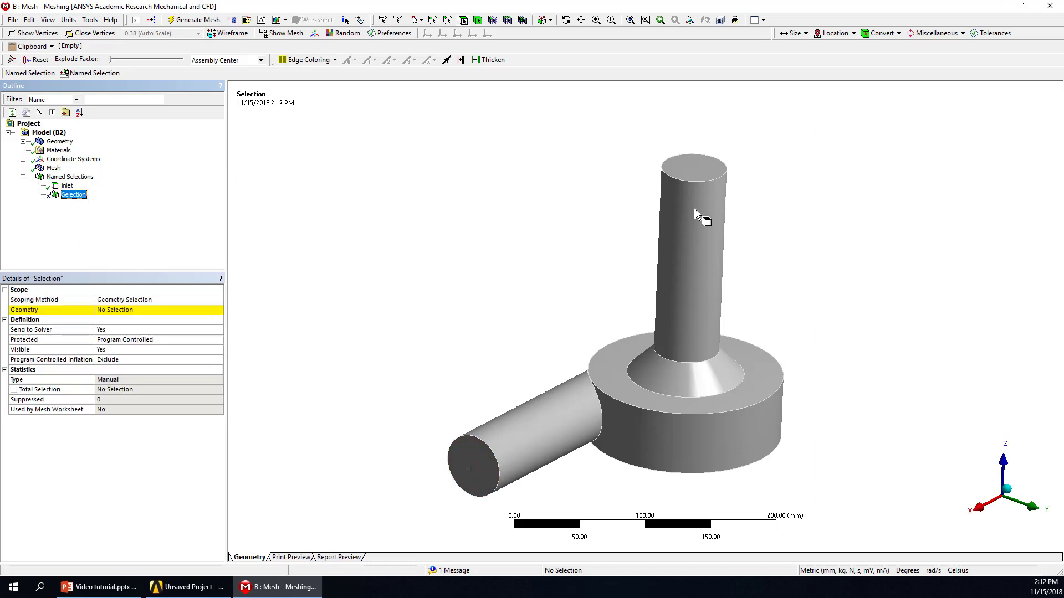
left_click(692, 175)
left_click(127, 310)
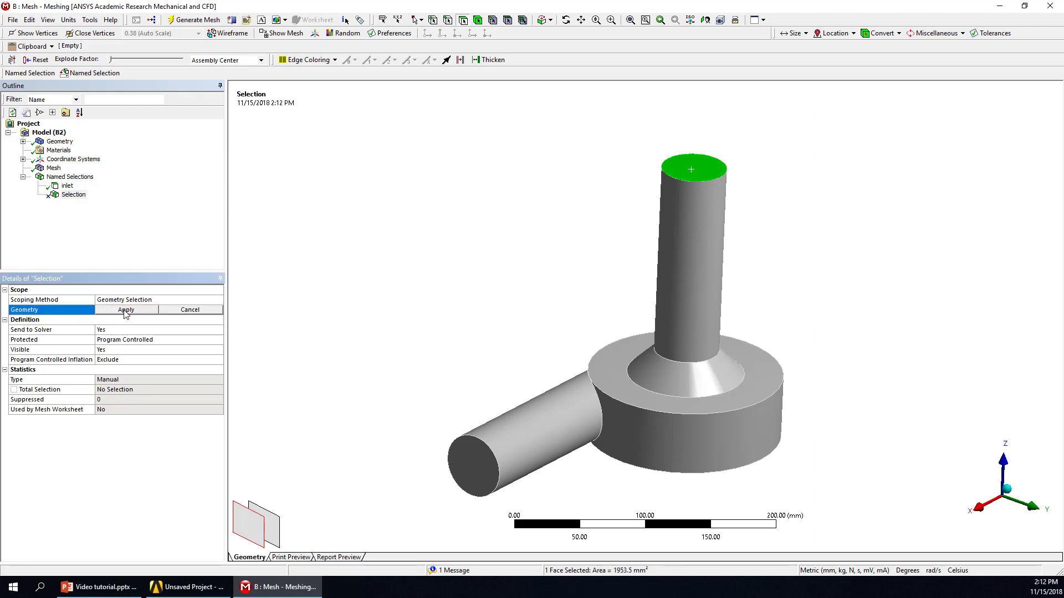
left_click(126, 311)
Rename the vertical pipe end's named selection as outlet
right_click(74, 194)
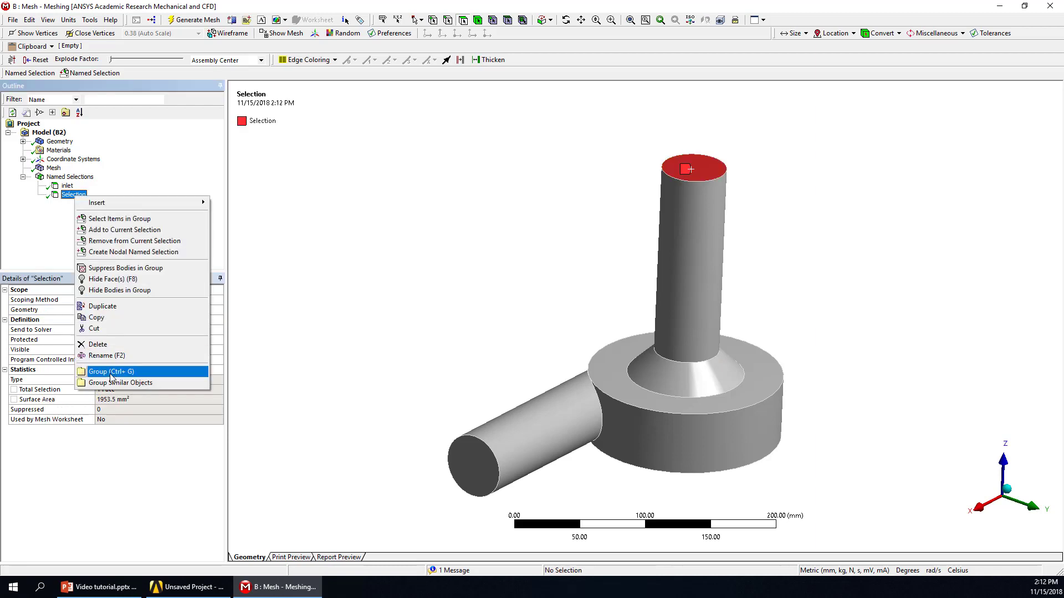
left_click(115, 355)
type("o")
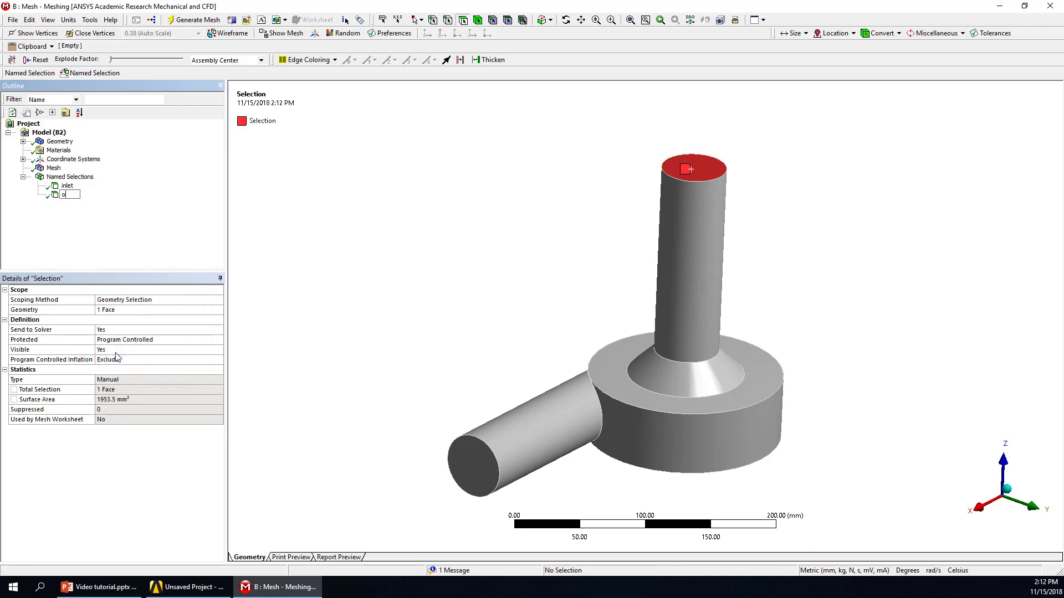
type("utlet")
key("Return")
middle_click_drag(427, 392, 251, 306)
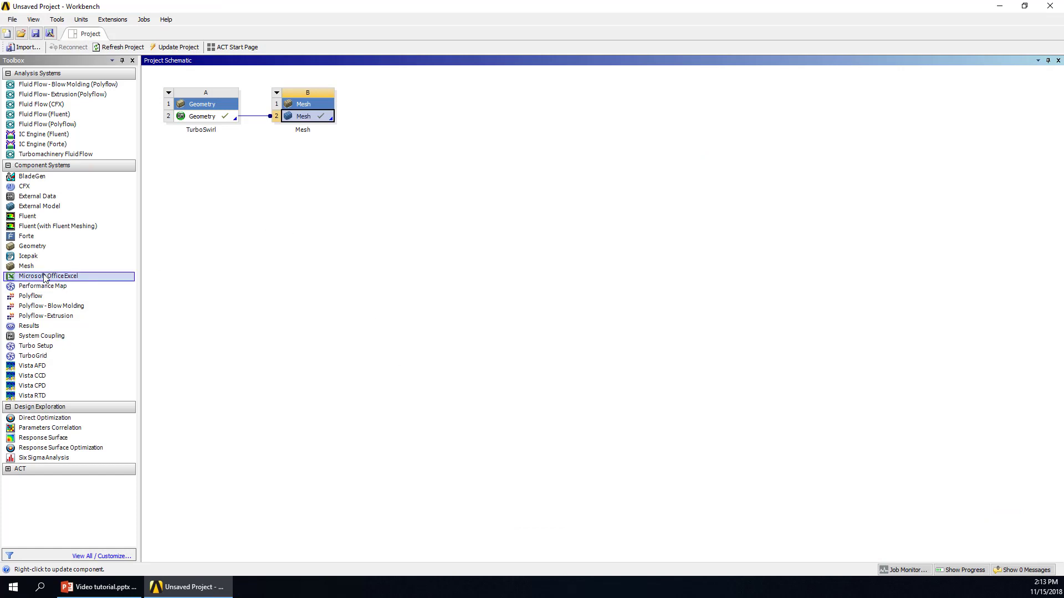
In Workbench, add a Fluent system, link the Mesh cell to its Setup, and update the mesh
left_click(25, 218)
left_click_drag(24, 218, 407, 116)
left_click_drag(329, 117, 400, 117)
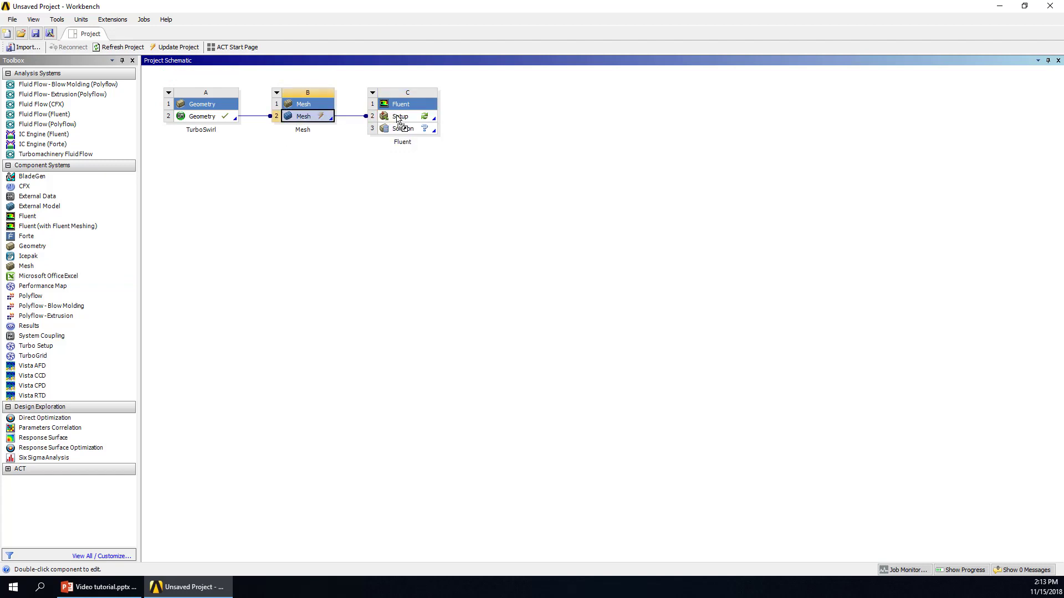
right_click(314, 118)
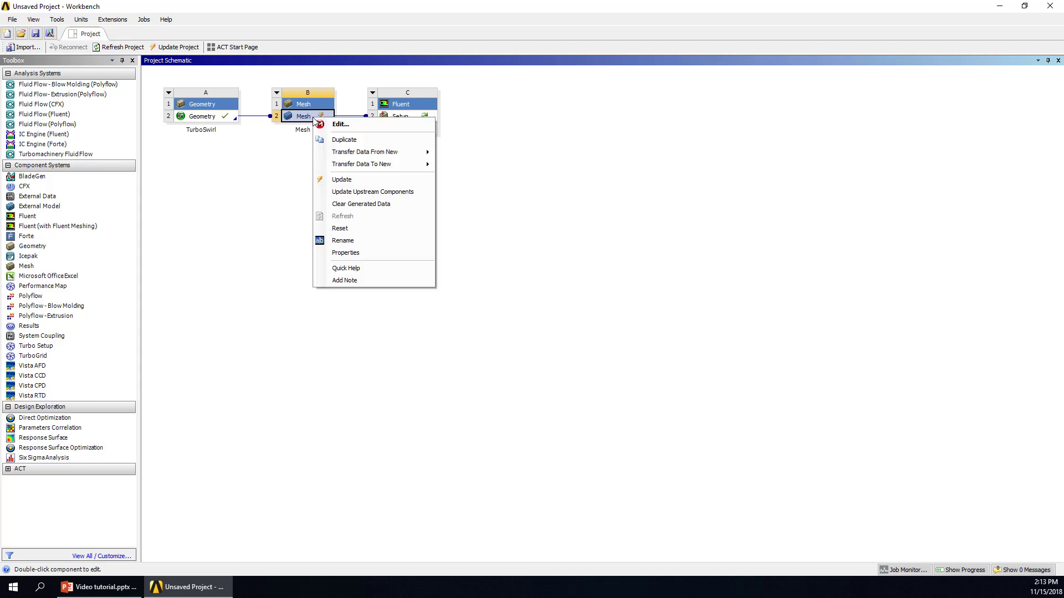
left_click(336, 180)
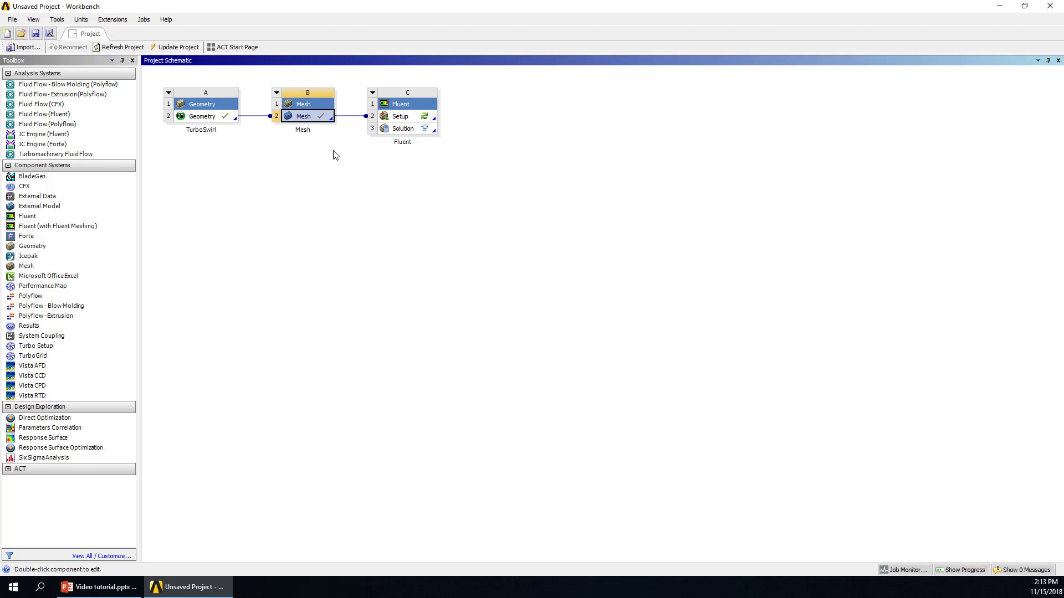
Open the Fluent system's Setup and launch Fluent with the preset launcher options
left_click(390, 119)
double_click(408, 120)
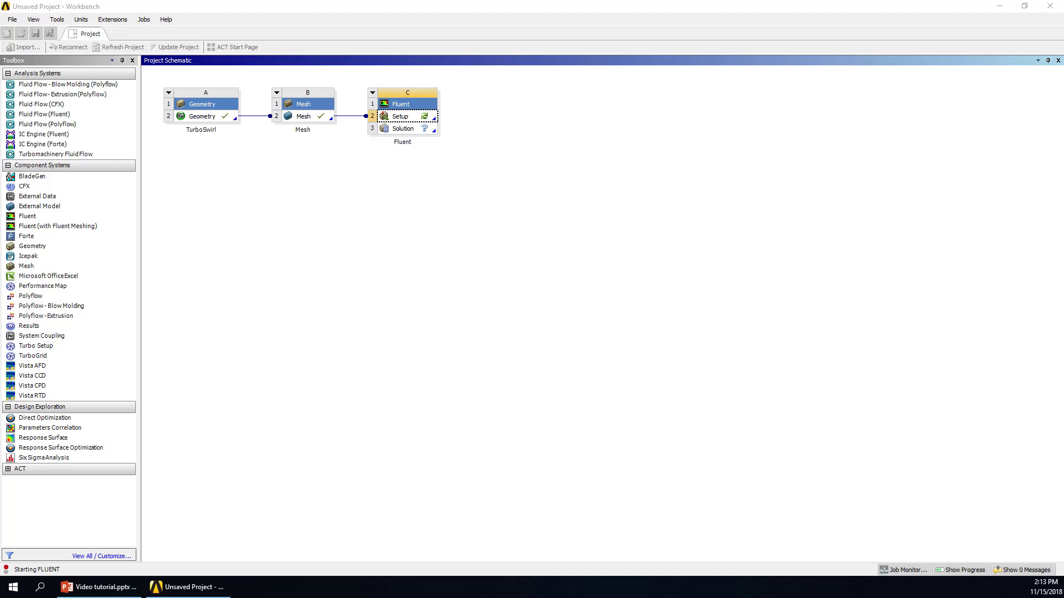
left_click_drag(435, 212, 484, 178)
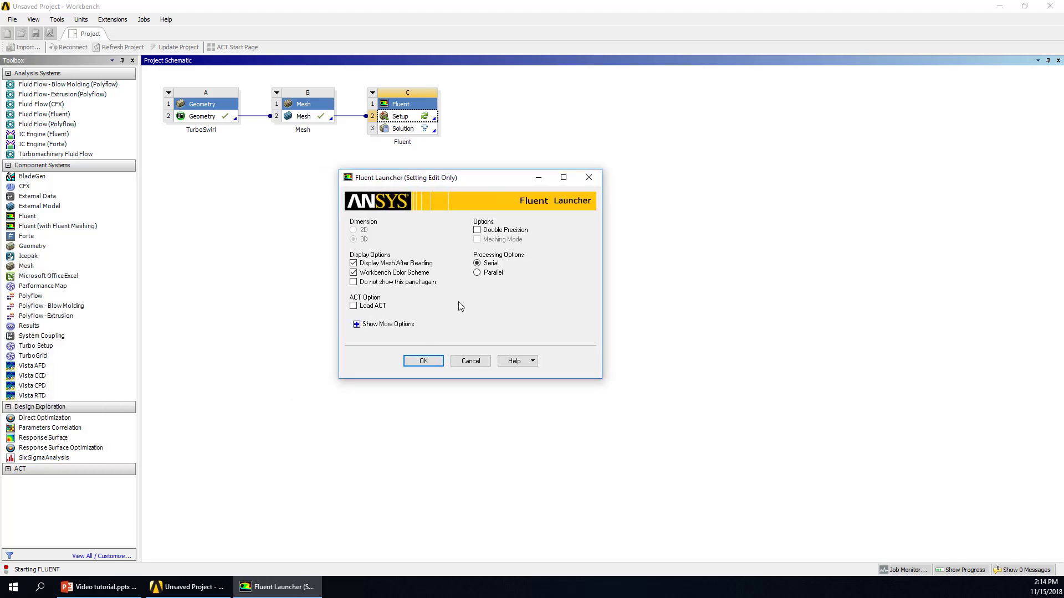
left_click(424, 361)
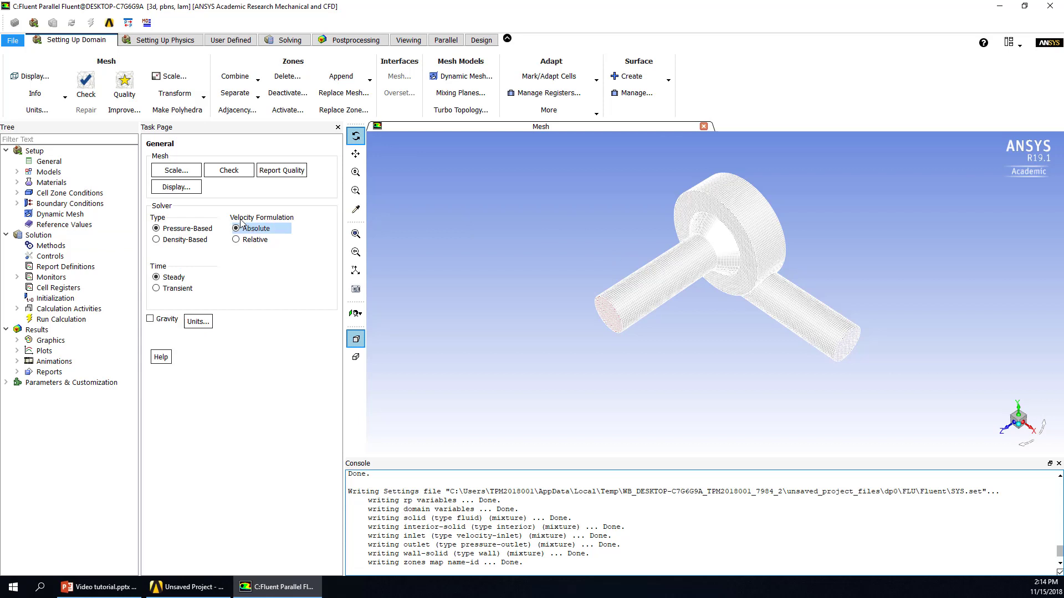
Set the view length unit of the mesh scaling settings to mm
left_click(178, 171)
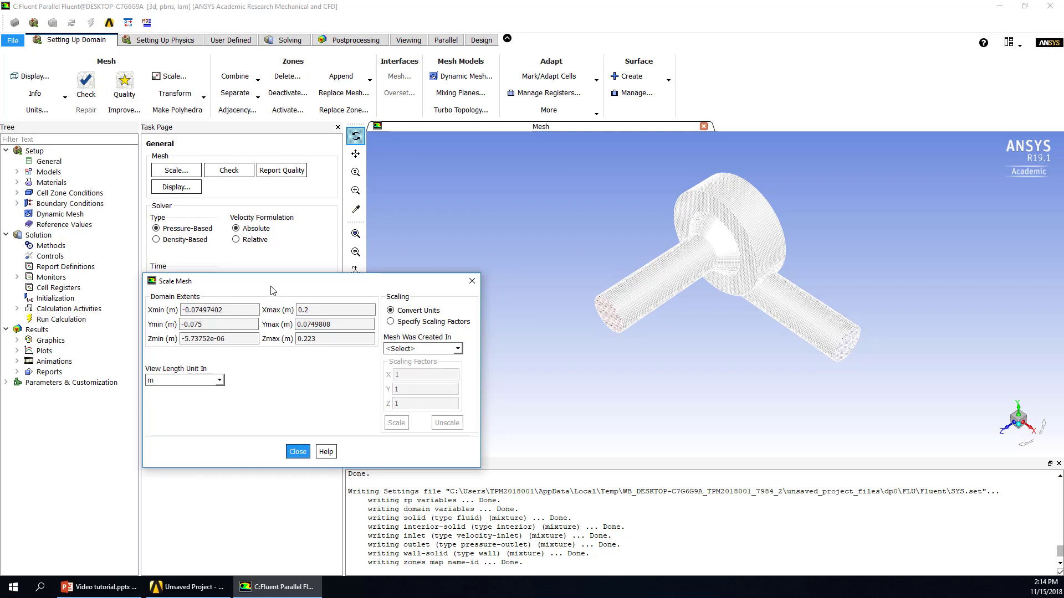
left_click(220, 381)
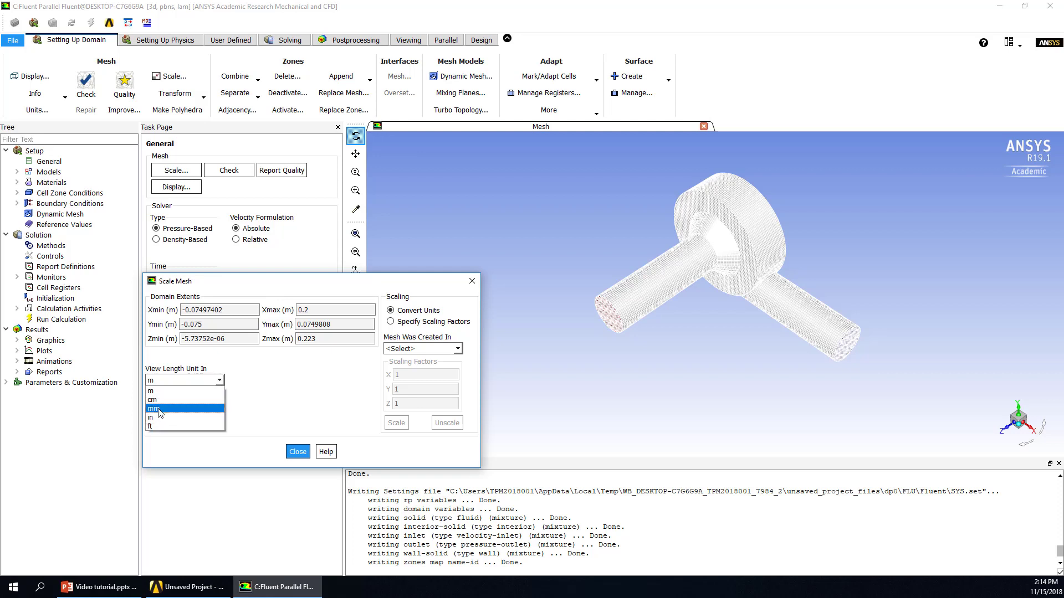
left_click(155, 409)
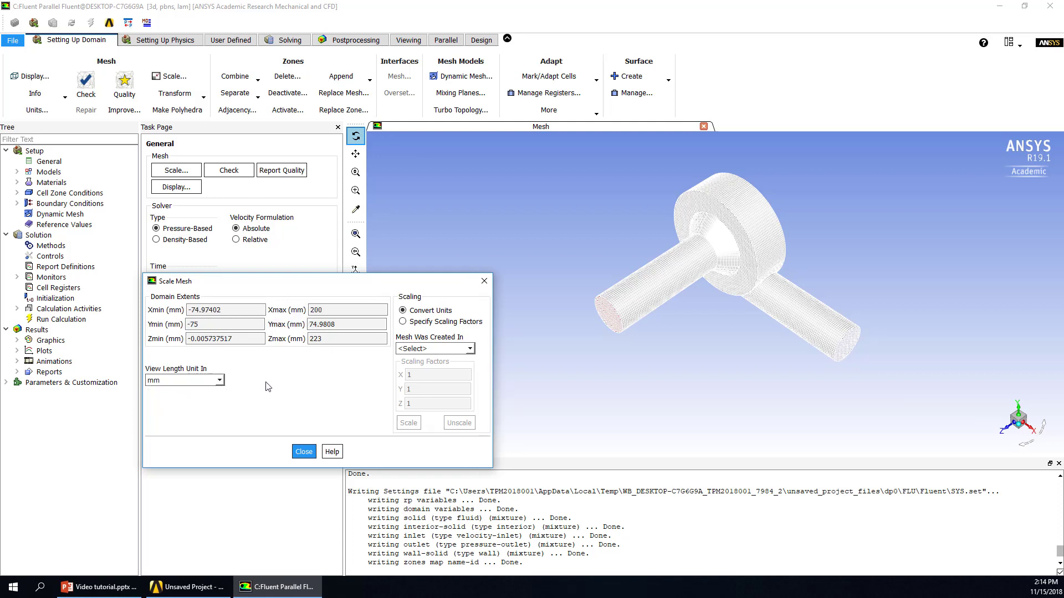
left_click(303, 451)
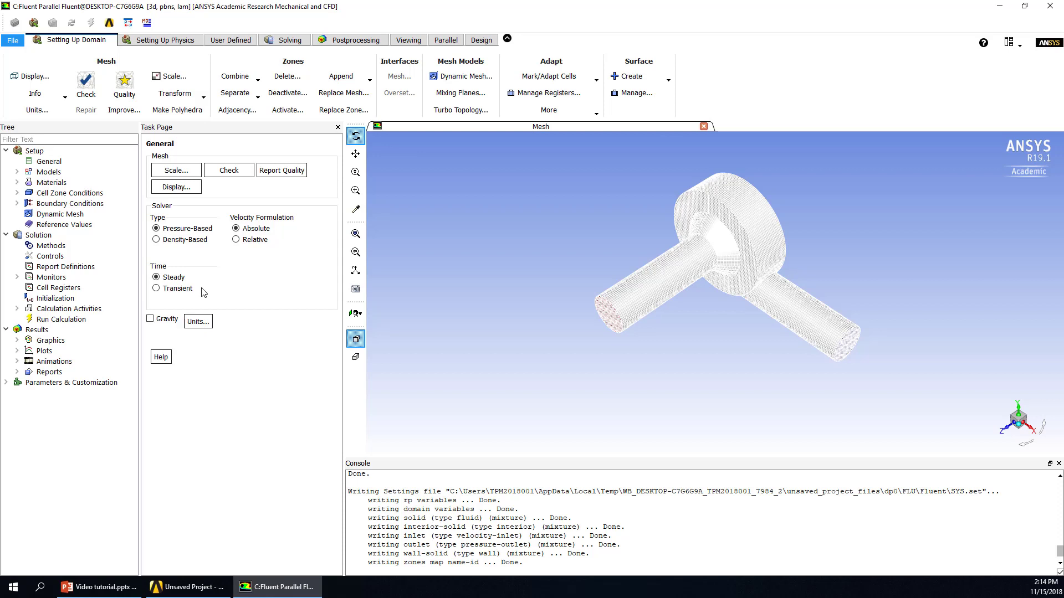
Make the solver transient and enable gravity with a Z acceleration of -9.8 m/s2
left_click(170, 288)
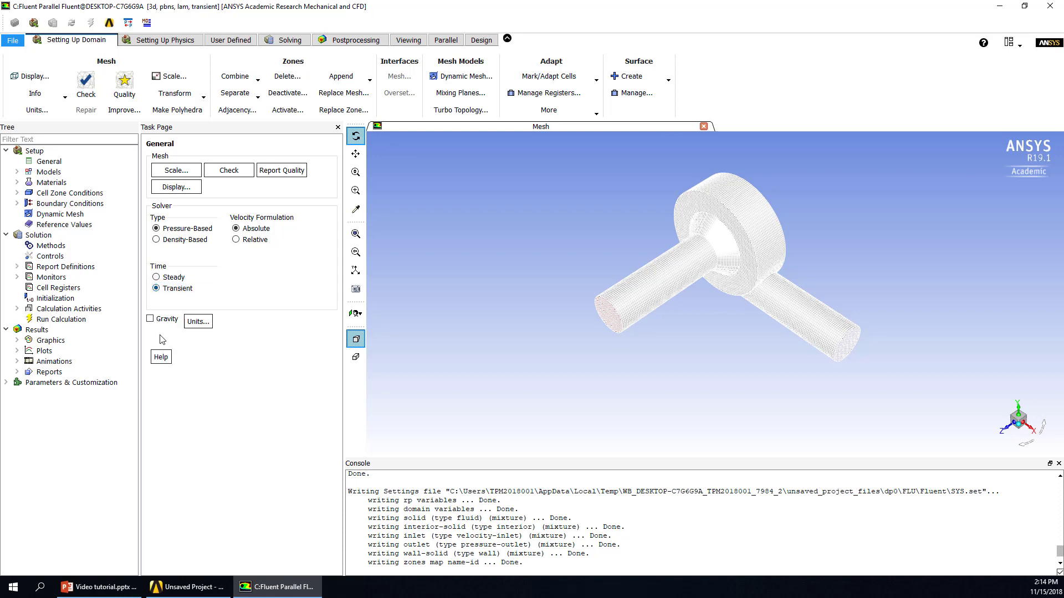
left_click(150, 320)
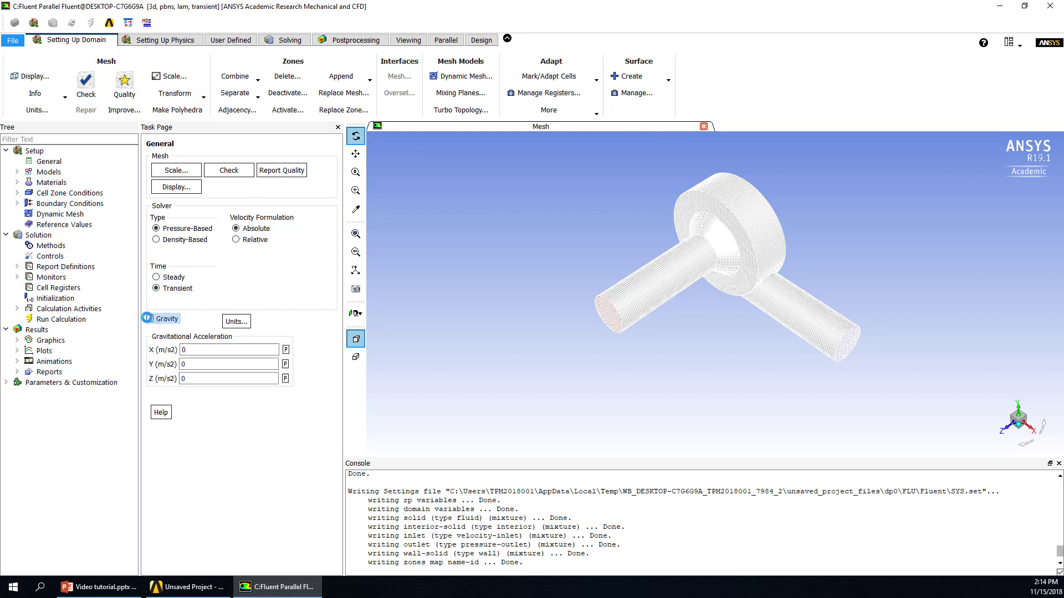
left_click_drag(750, 340, 999, 412)
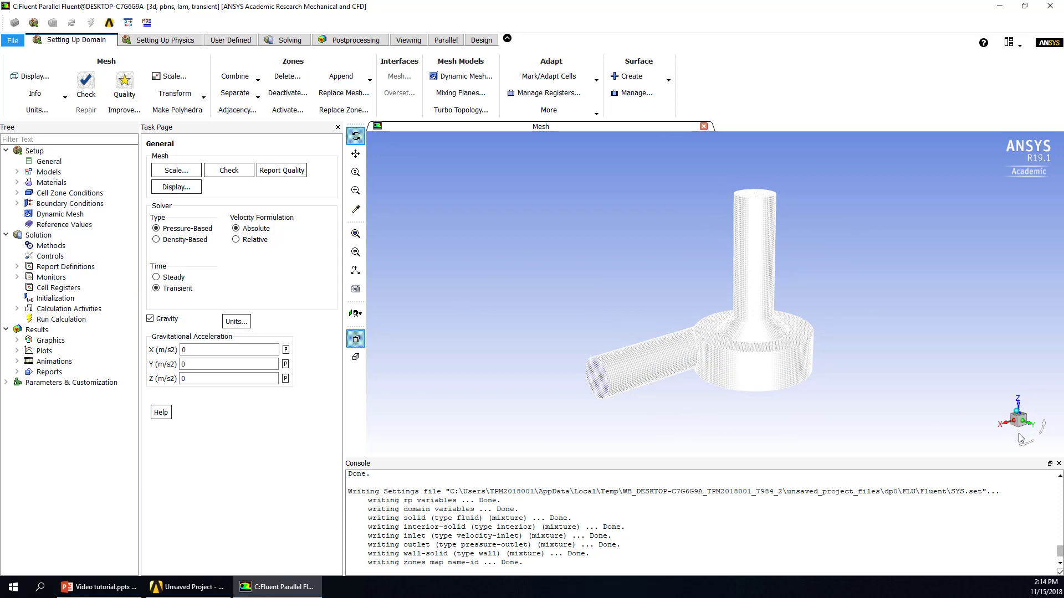
key("Tab")
type("-9.8")
key("Return")
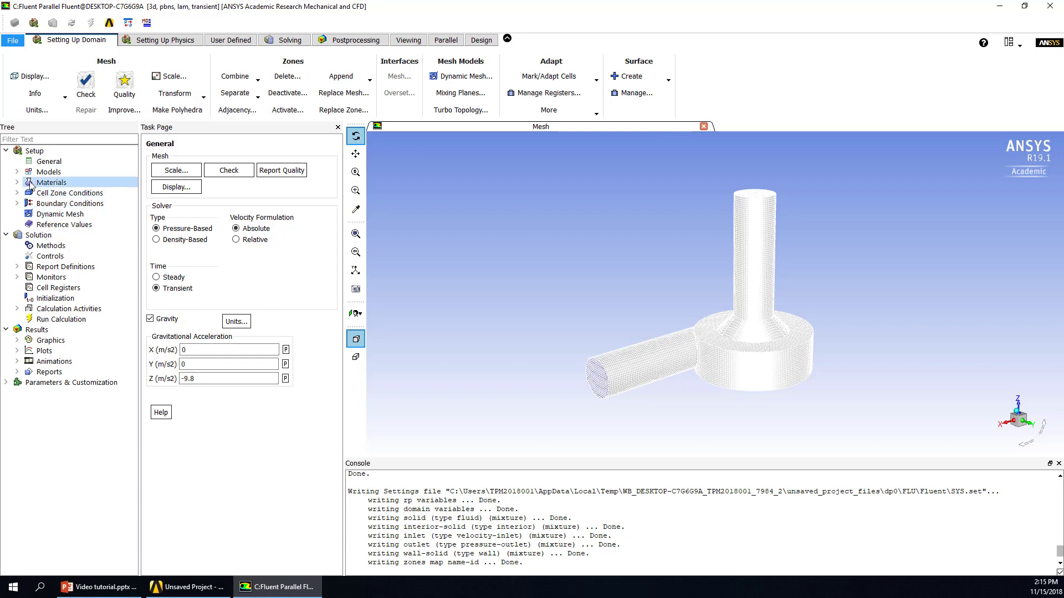
Enable the Volume of Fluid multiphase model with two Eulerian phases and the explicit formulation
left_click(17, 172)
left_click(55, 184)
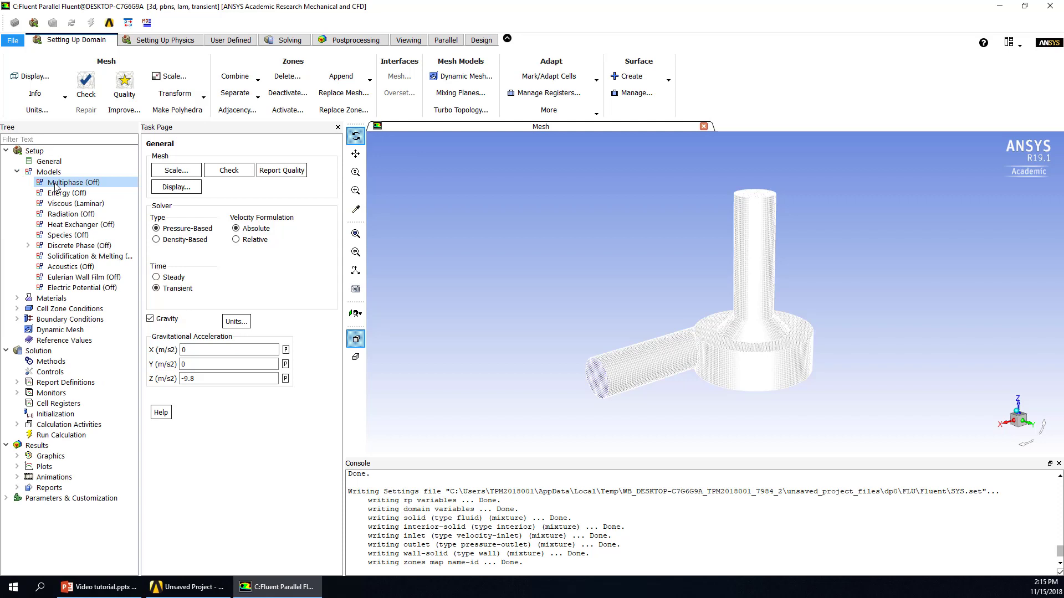
double_click(56, 183)
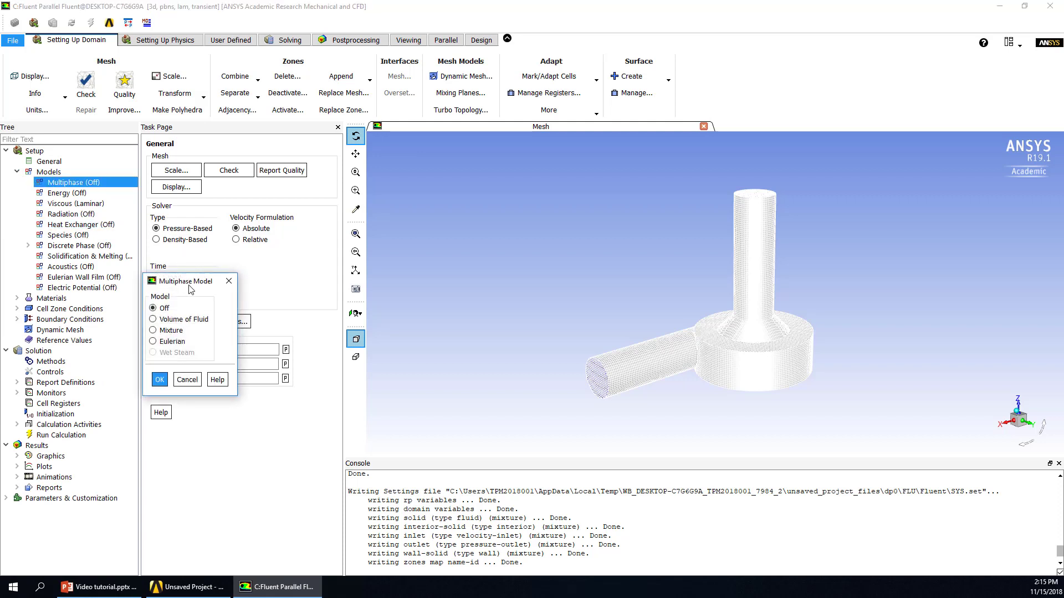
key("Escape")
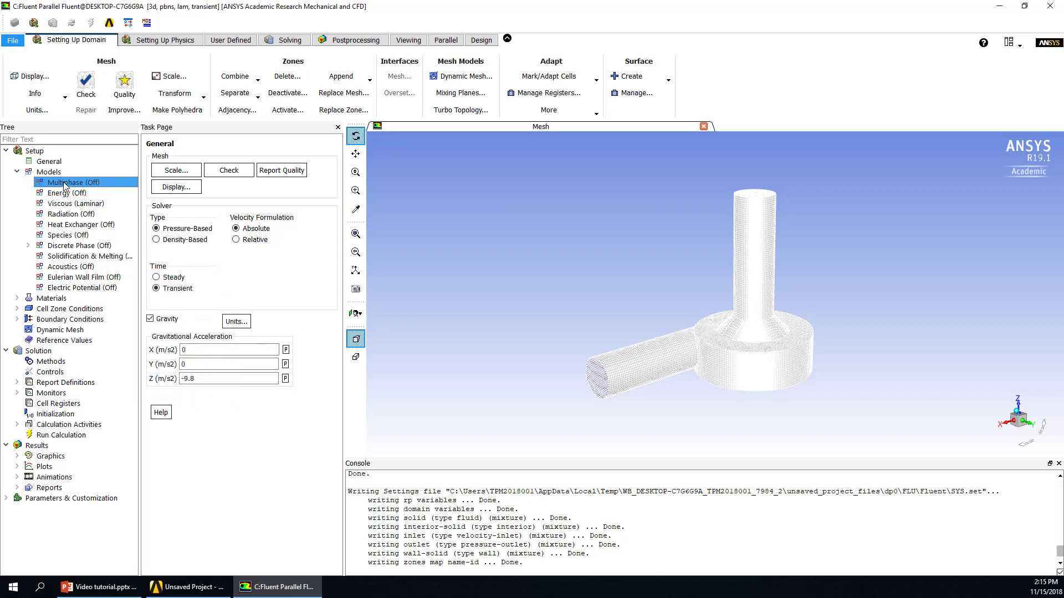
double_click(65, 183)
left_click_drag(183, 277, 232, 239)
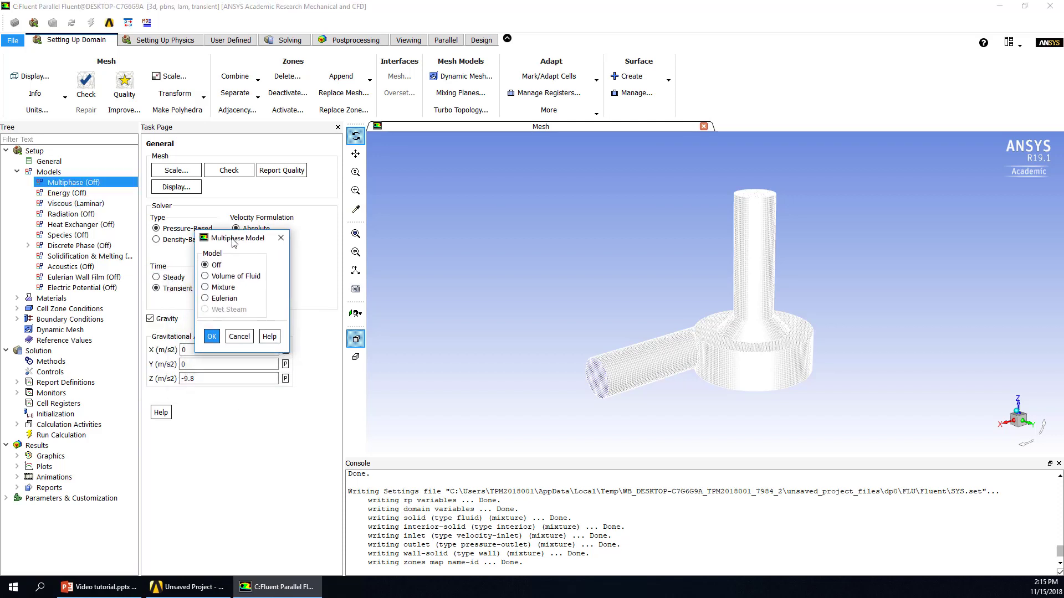
left_click(205, 277)
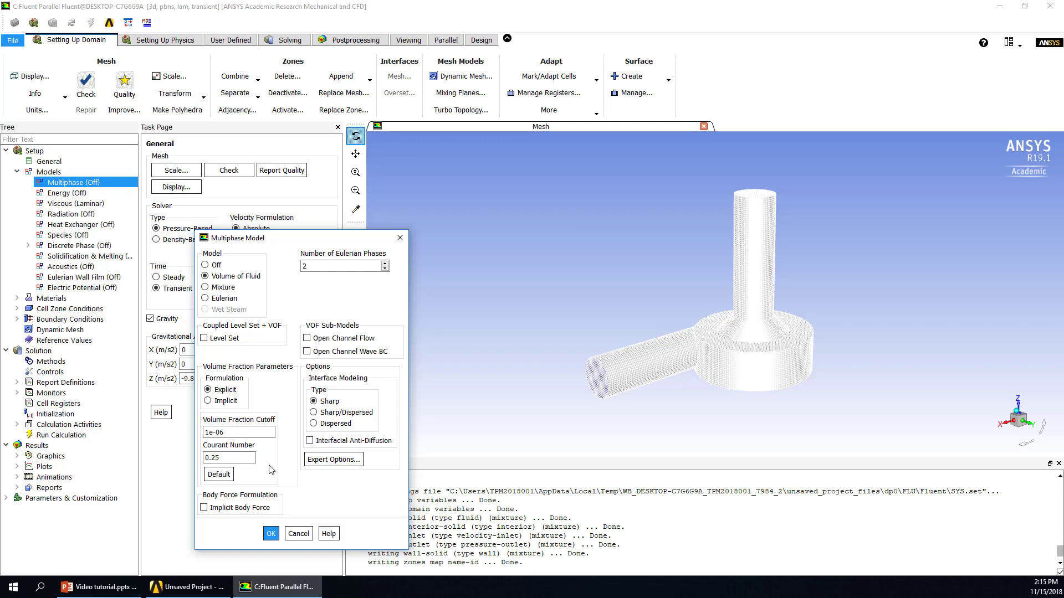
left_click(270, 534)
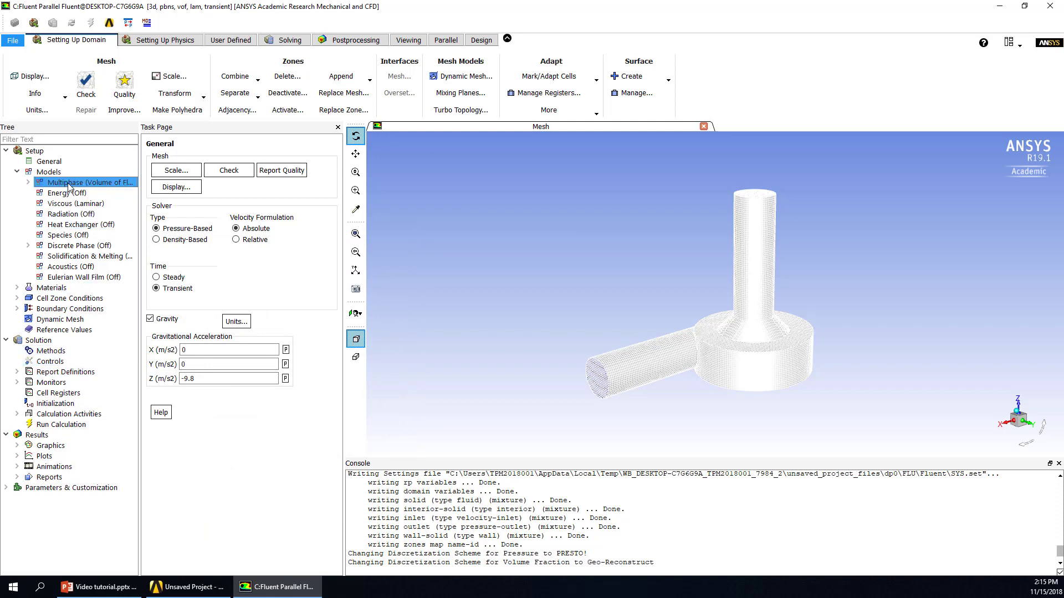
Copy water-liquid (h2o<l>) from the Fluent database into the case's fluid materials
left_click(17, 288)
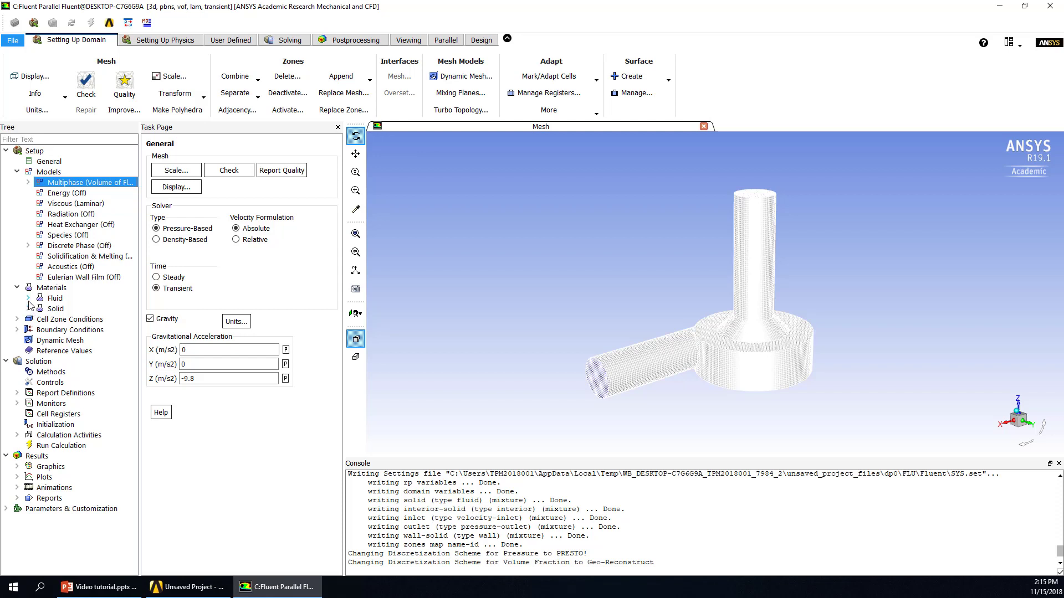
left_click(28, 299)
left_click(53, 309)
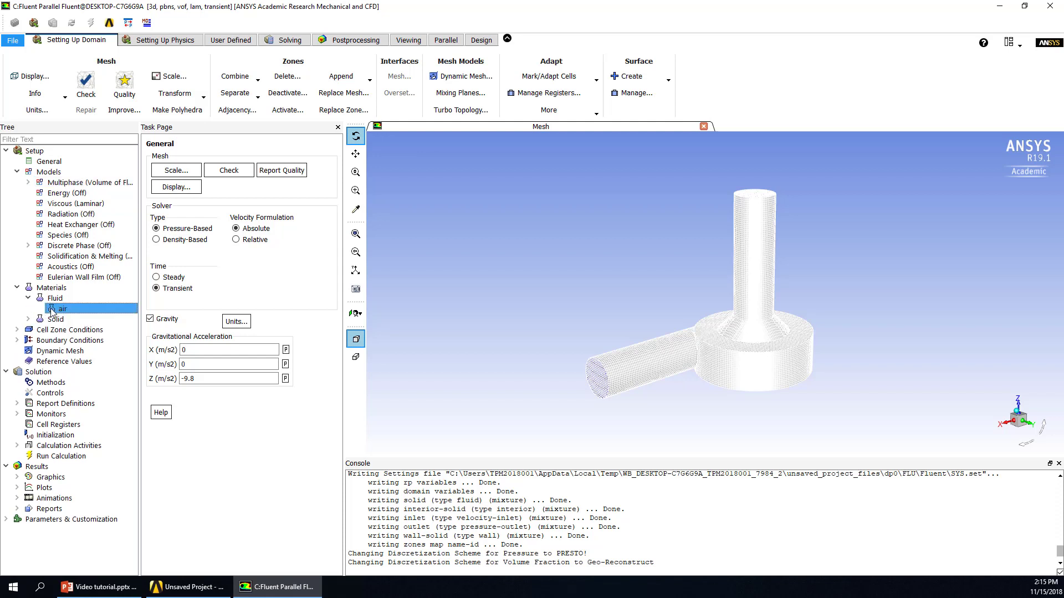
double_click(52, 311)
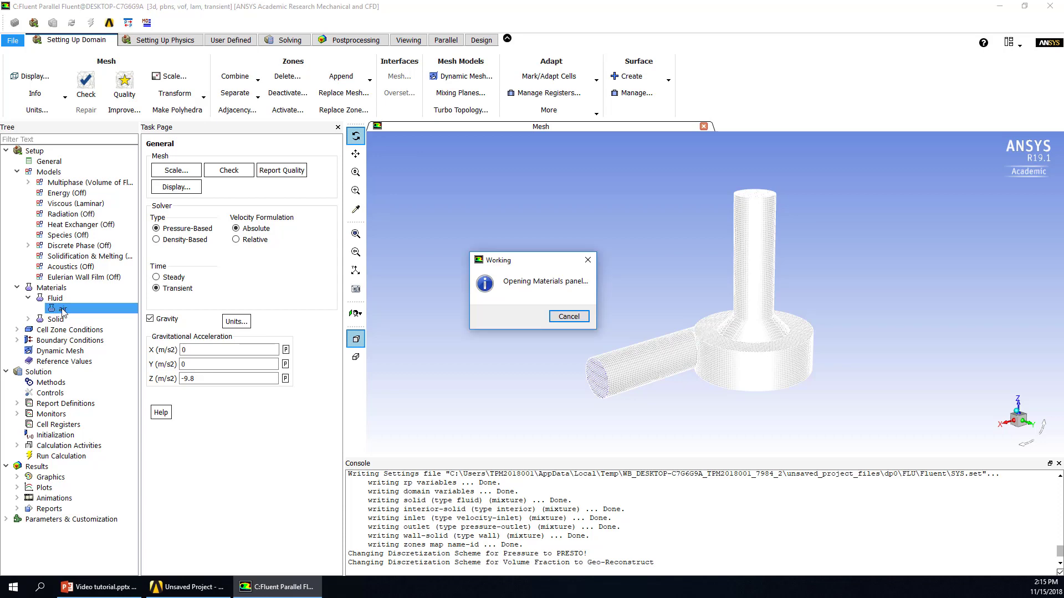
left_click_drag(435, 287, 467, 242)
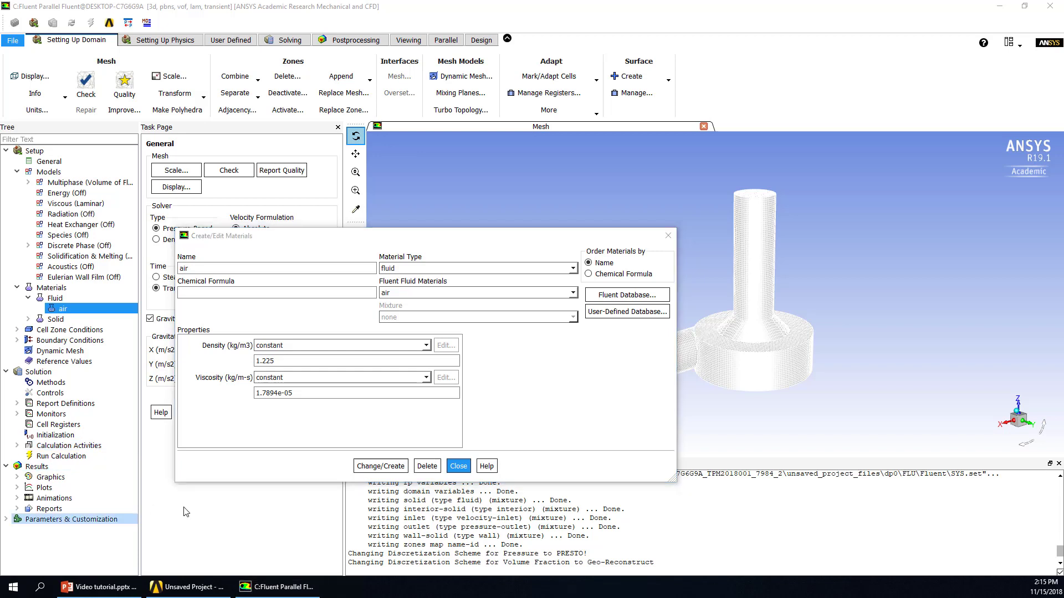
left_click(611, 299)
left_click(611, 298)
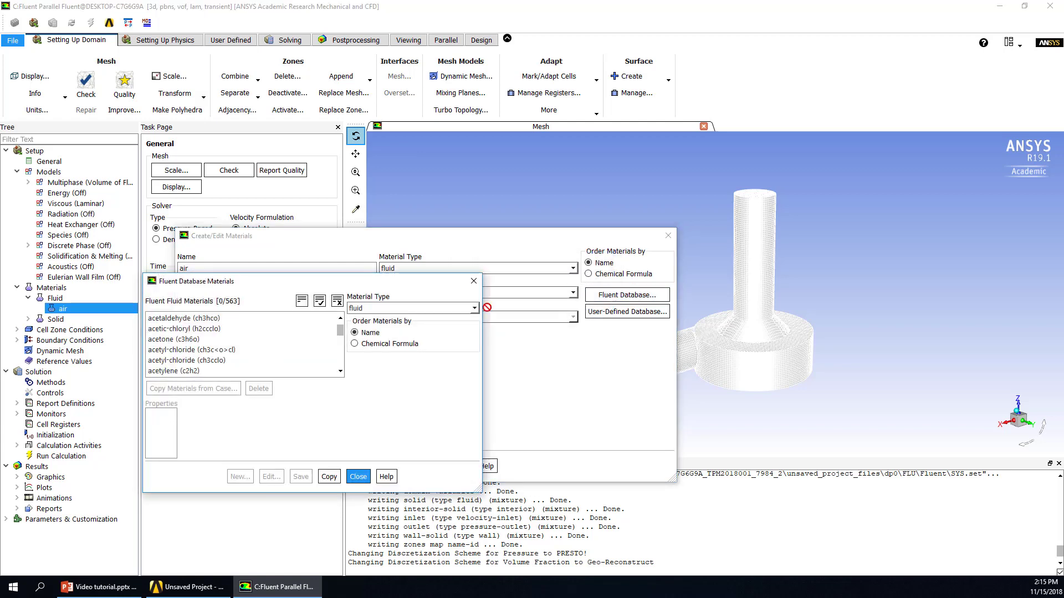
left_click_drag(341, 328, 340, 368)
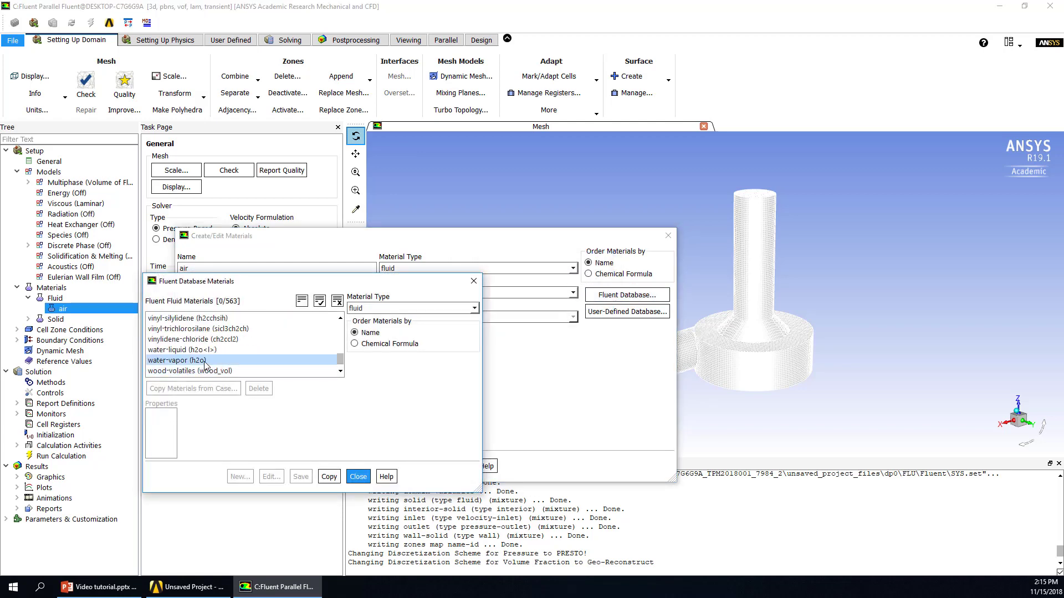
left_click(187, 350)
left_click(187, 353)
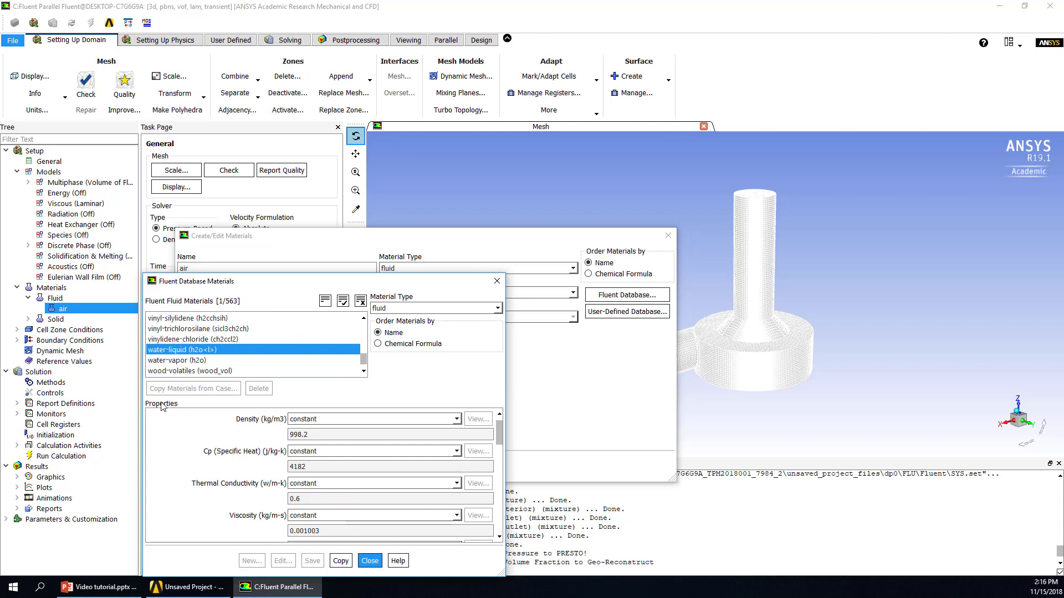
left_click(340, 561)
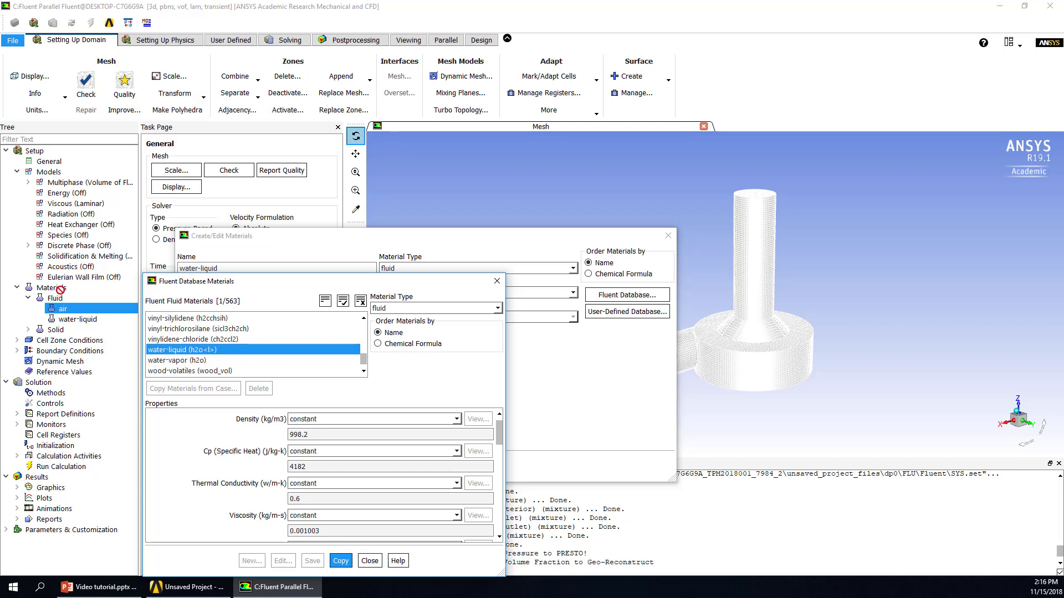
left_click(370, 561)
left_click(453, 467)
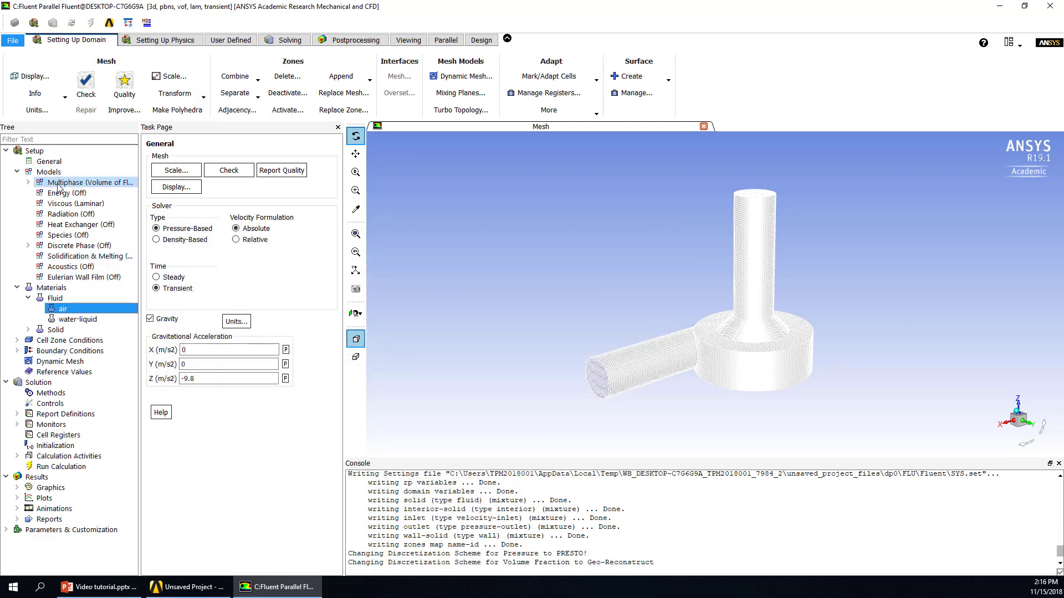
Rename the primary phase of the Volume of Fluid model air, with air as its phase material
left_click(27, 182)
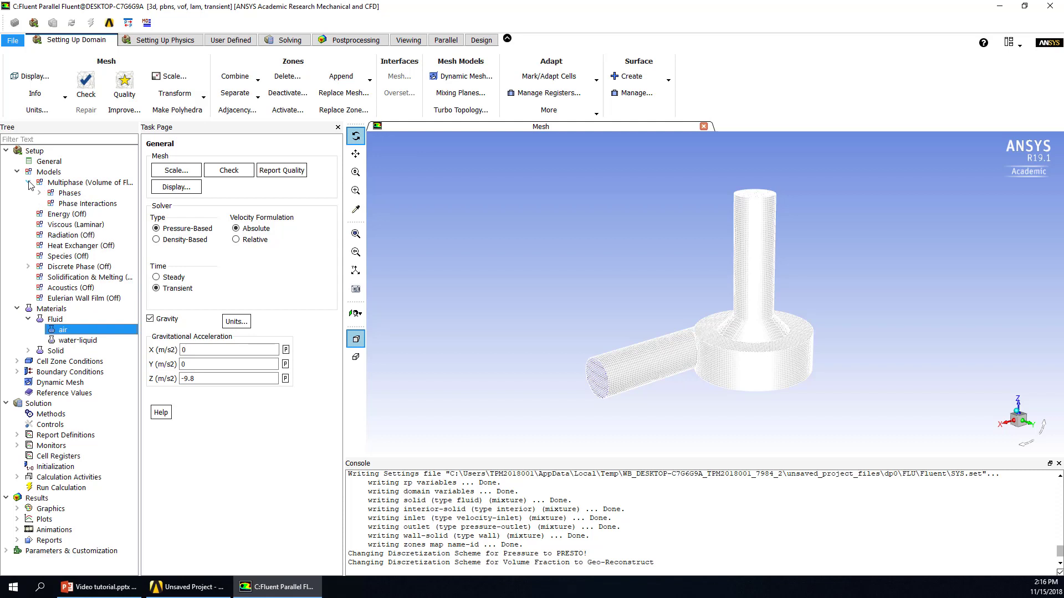
left_click(39, 193)
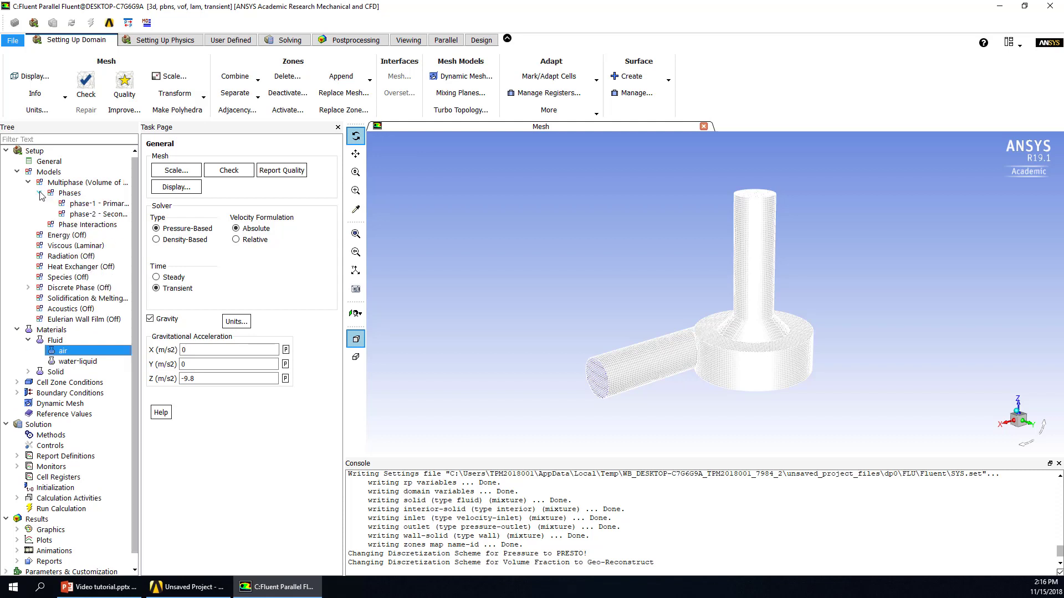
double_click(93, 206)
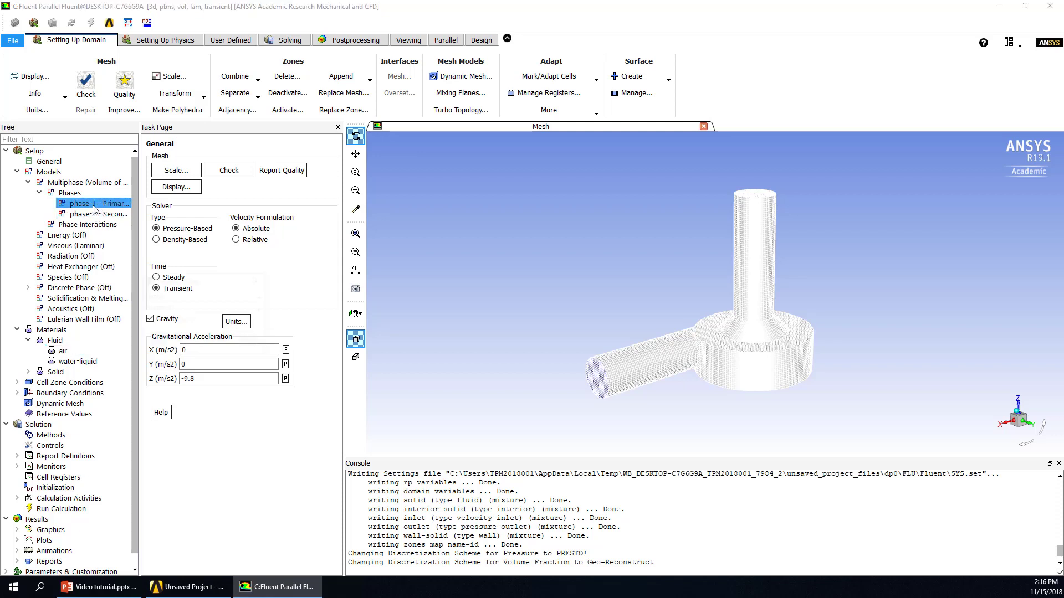
left_click(226, 327)
left_click(226, 327)
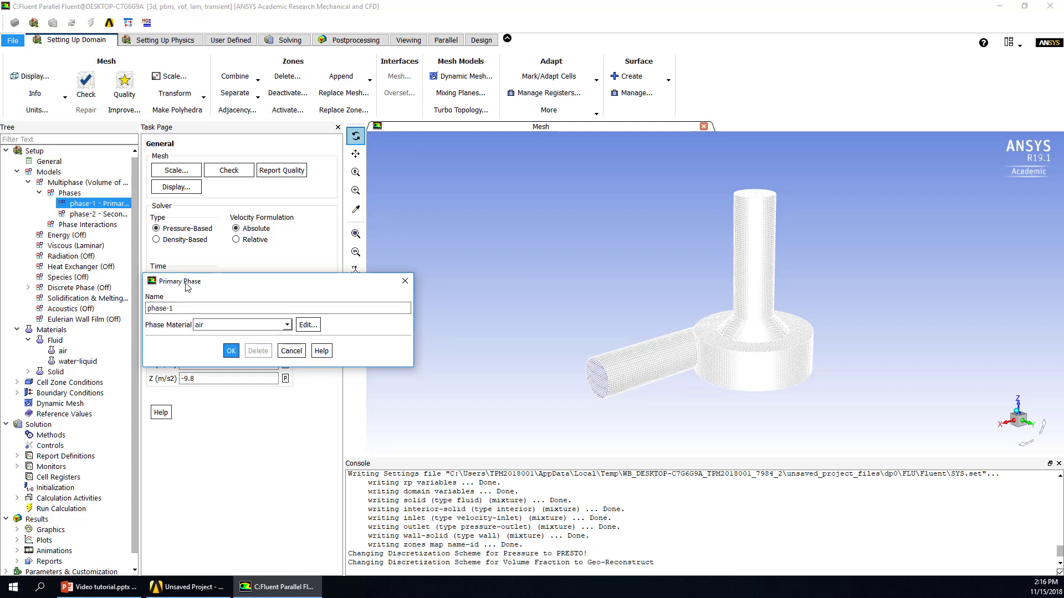
left_click_drag(175, 309, 121, 310)
type("air")
left_click(231, 351)
Rename the secondary phase water and assign water-liquid as its phase material
left_click(104, 215)
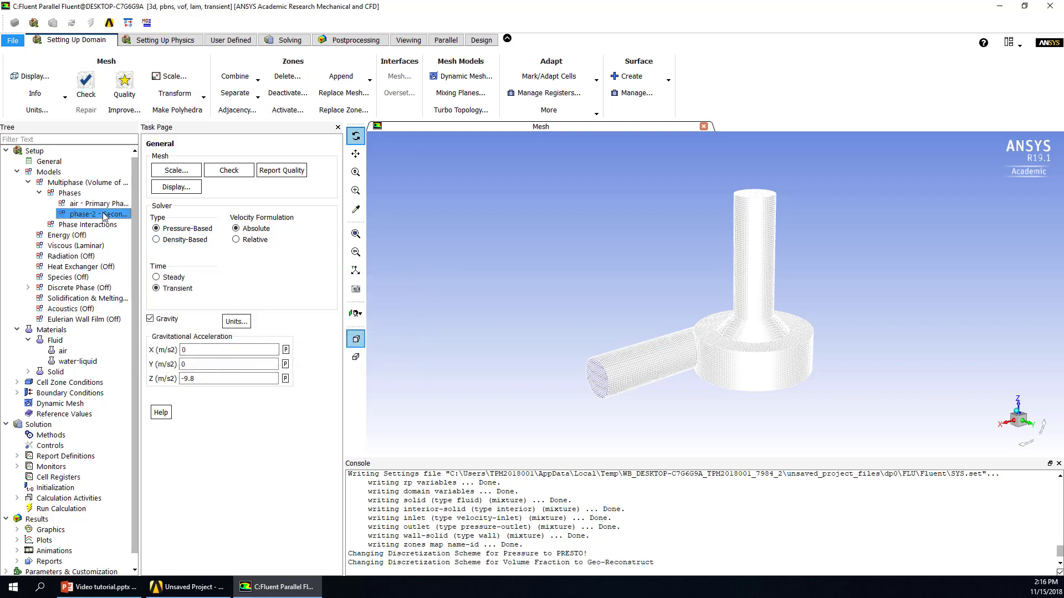
double_click(105, 216)
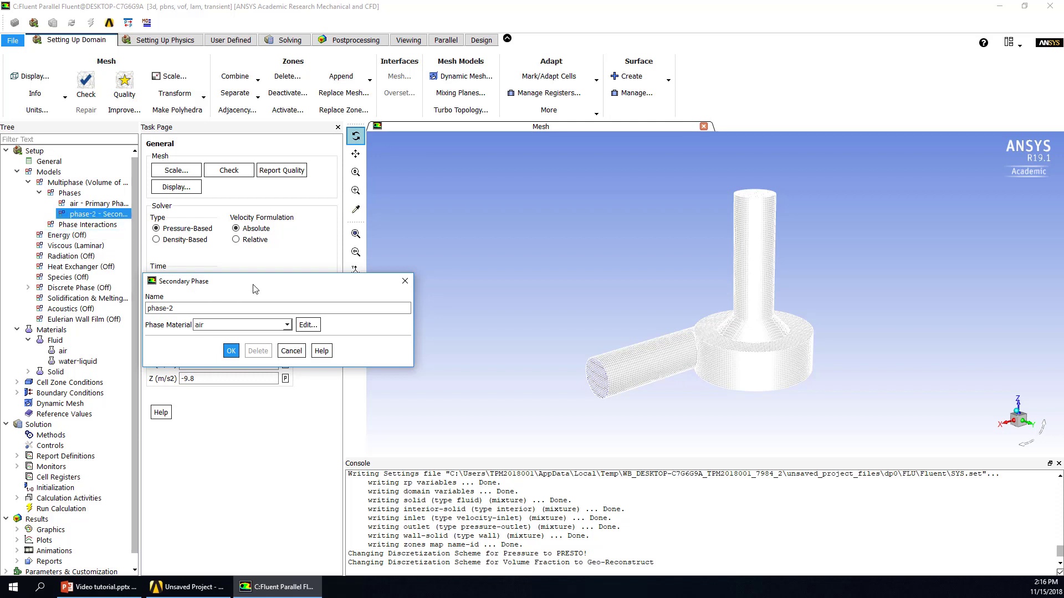
left_click(266, 313)
left_click(252, 326)
left_click_drag(210, 296, 167, 296)
type("water")
left_click(264, 340)
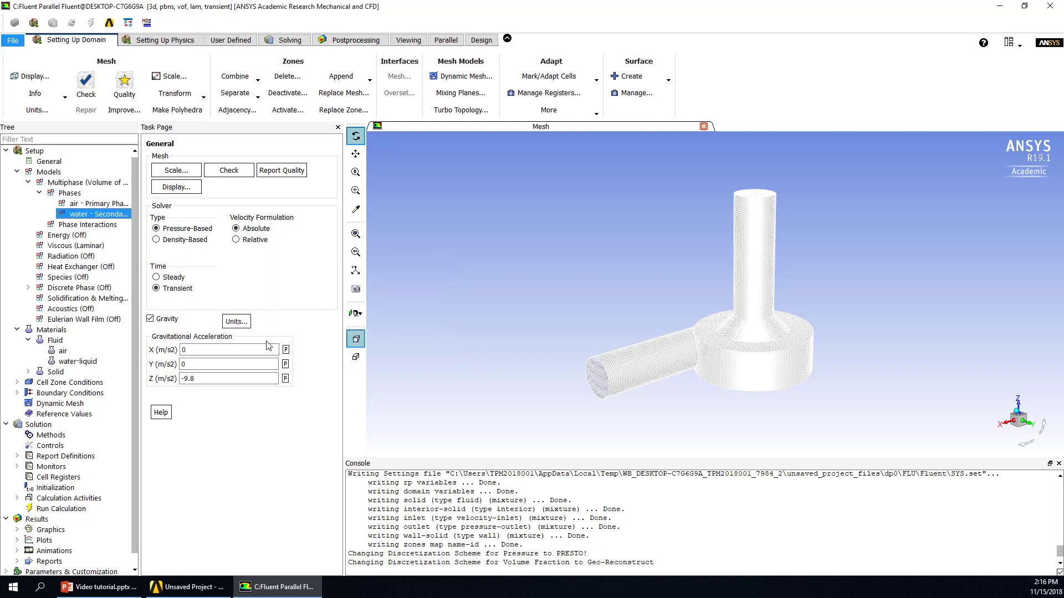
left_click(28, 183)
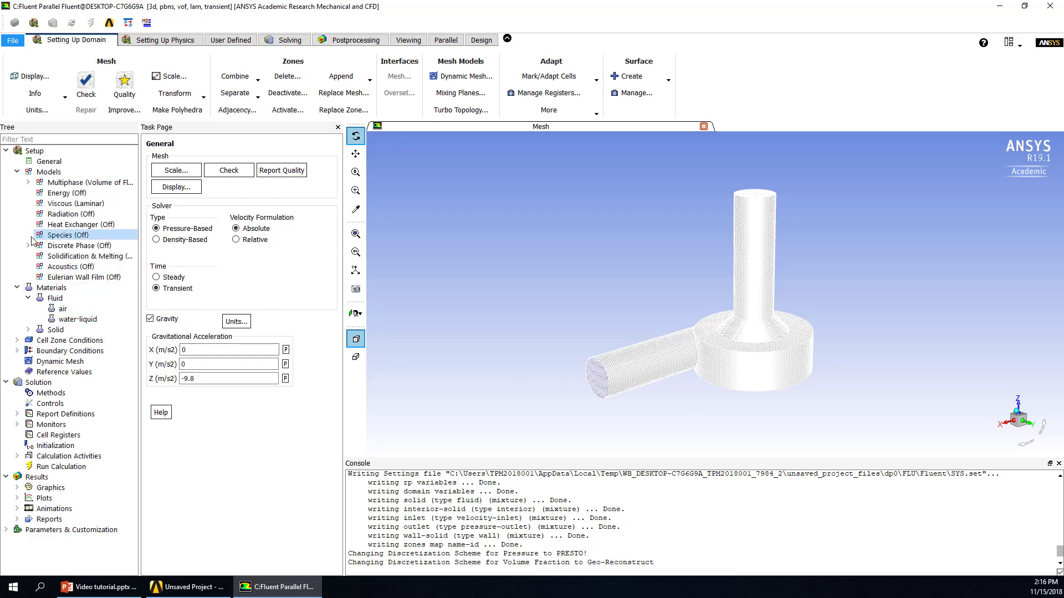
Set the viscous model to Reynolds Stress (7 eqn) with the Stress-Omega formulation
left_click(46, 206)
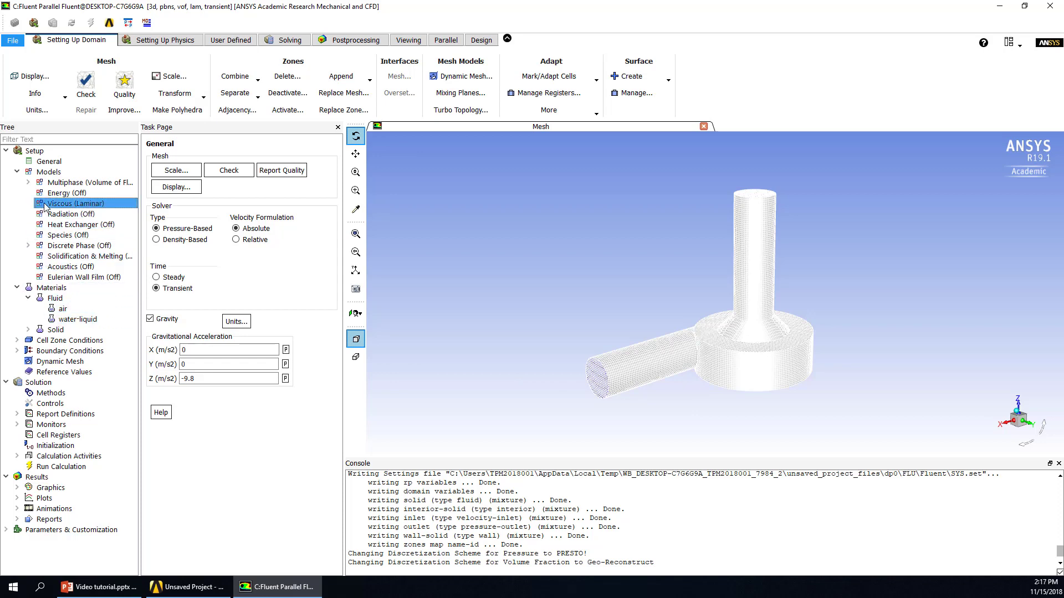
double_click(46, 206)
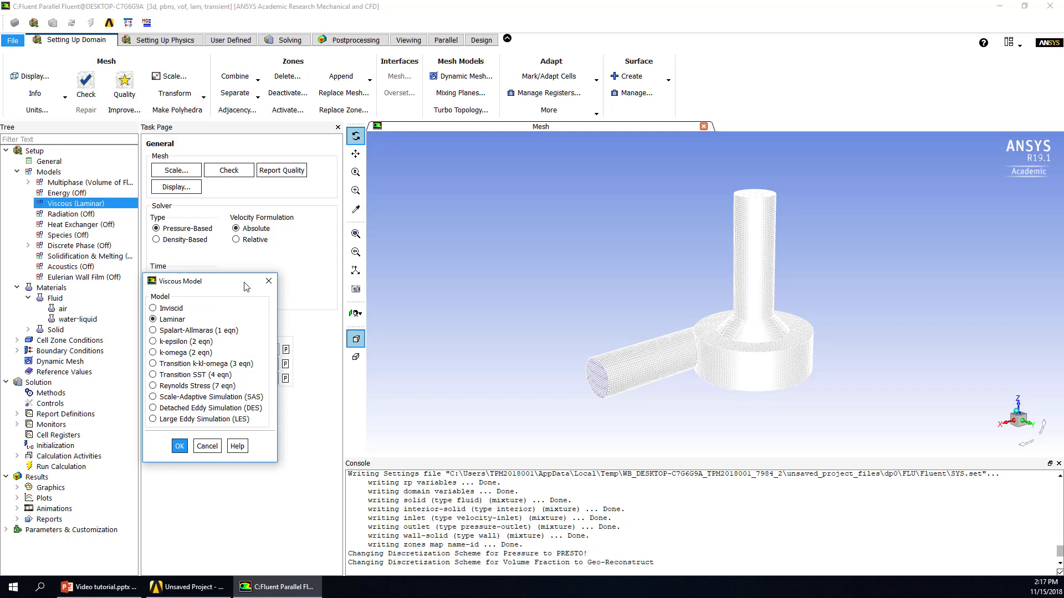
left_click_drag(240, 286, 309, 242)
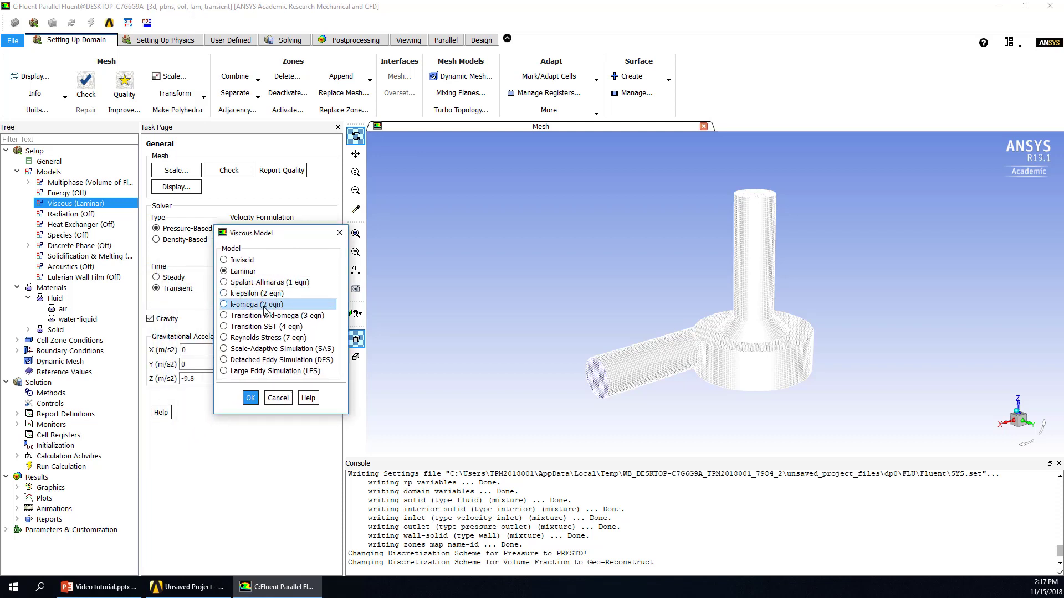
left_click(268, 339)
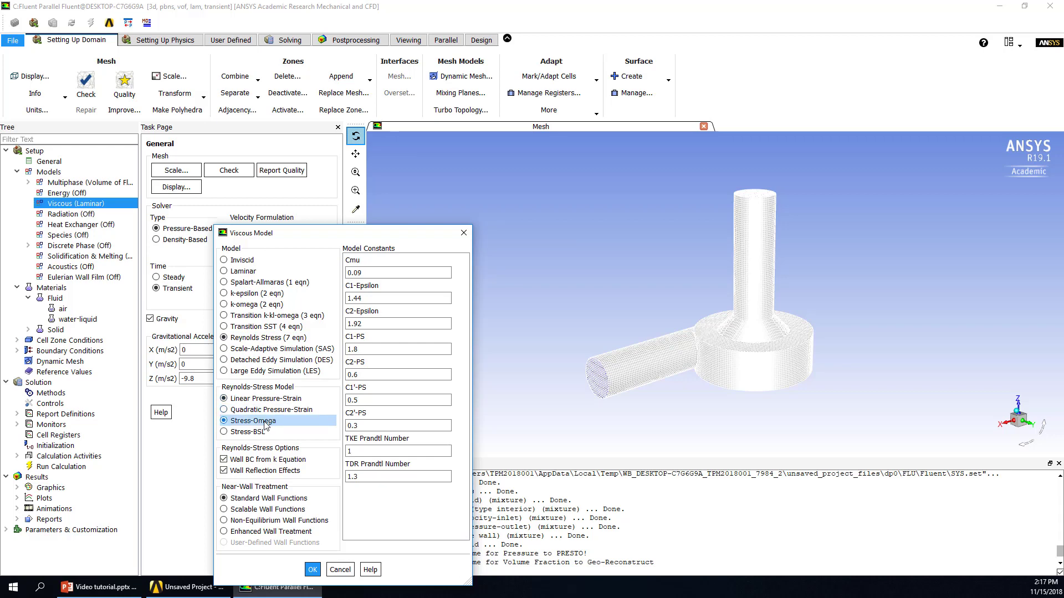
left_click(312, 498)
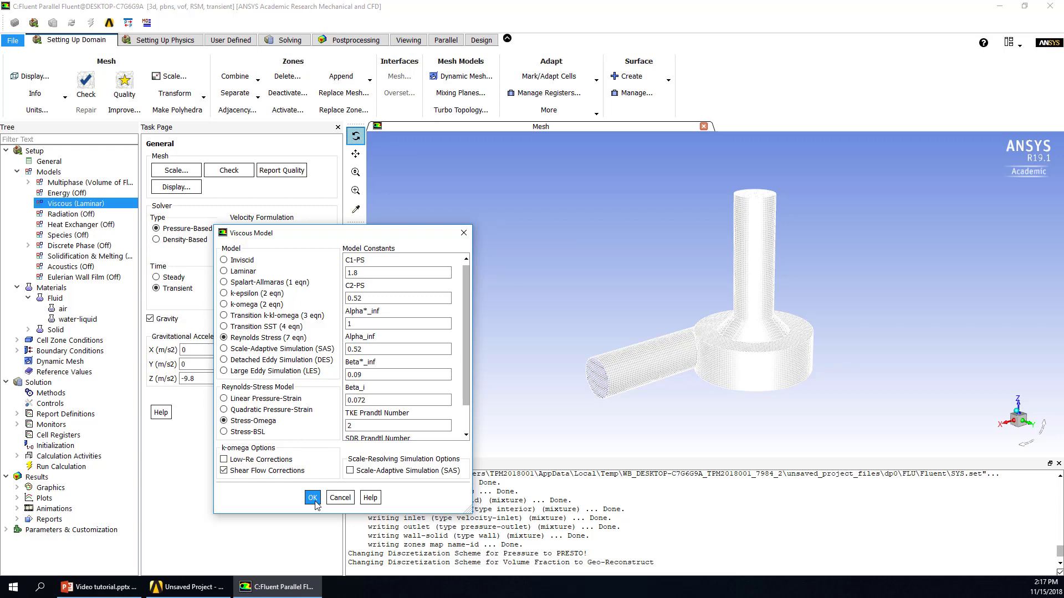
Keep the solid cell zone's type as fluid and rename the zone turboswirl
left_click(16, 172)
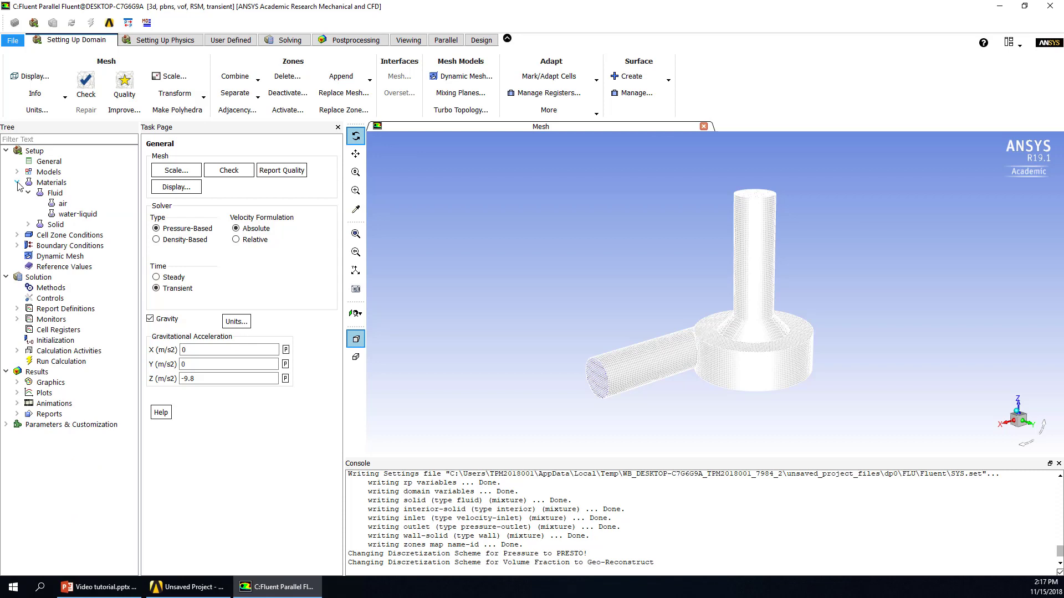
left_click(16, 182)
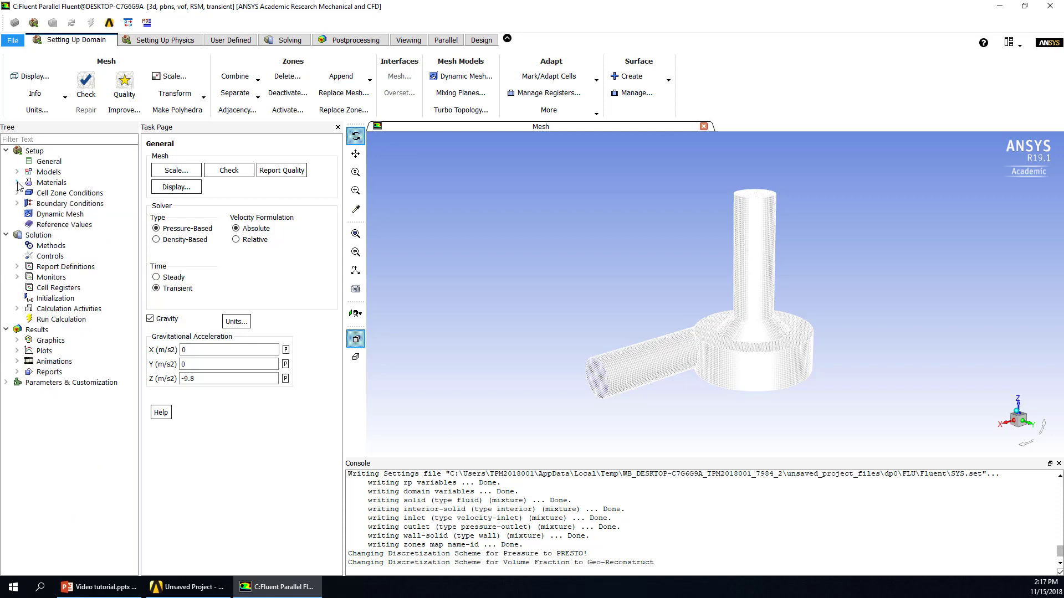
double_click(54, 194)
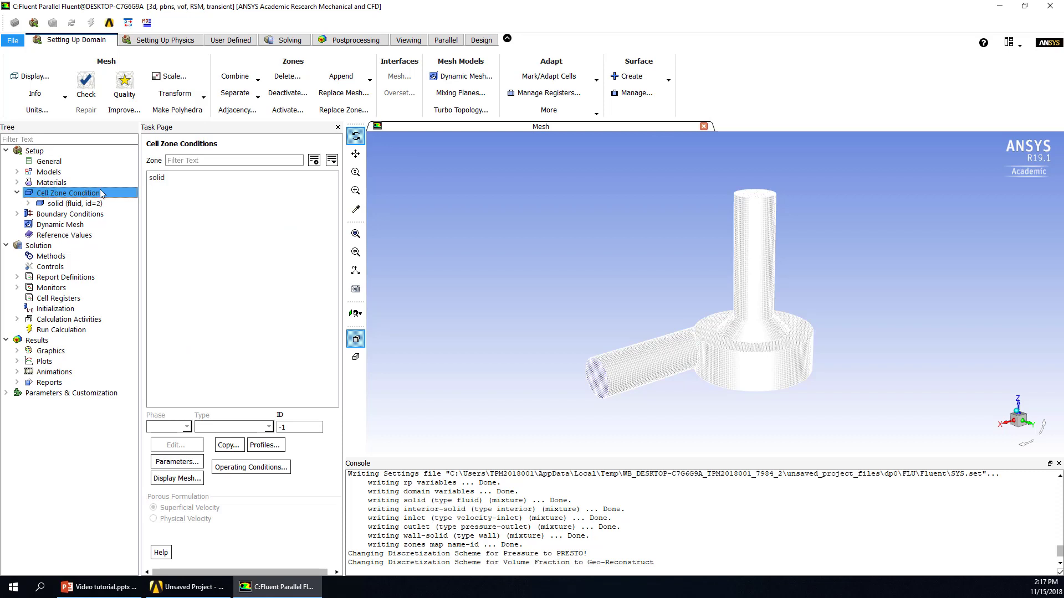
left_click(170, 178)
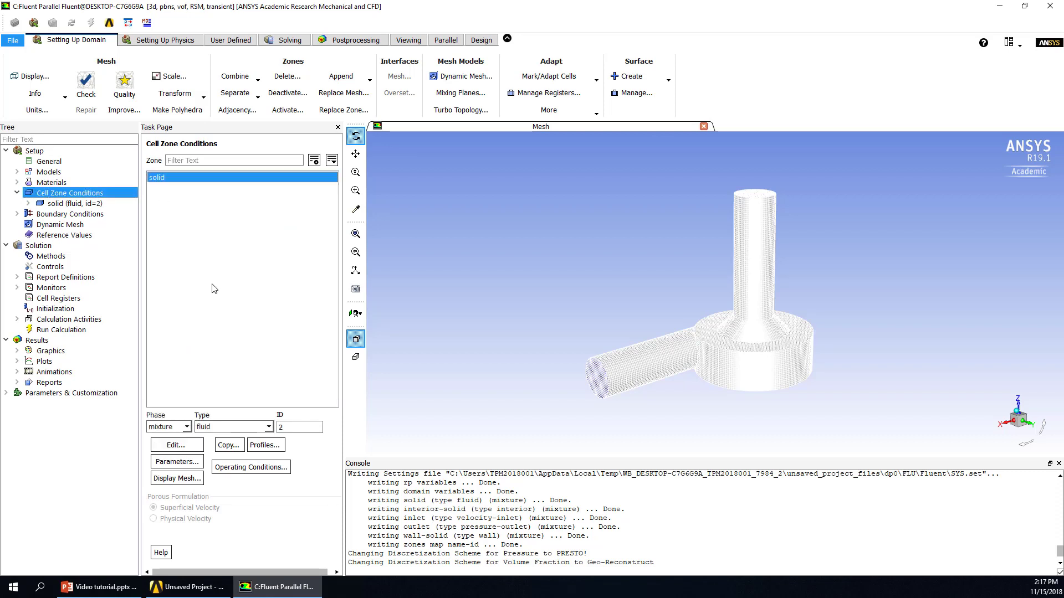
left_click(236, 428)
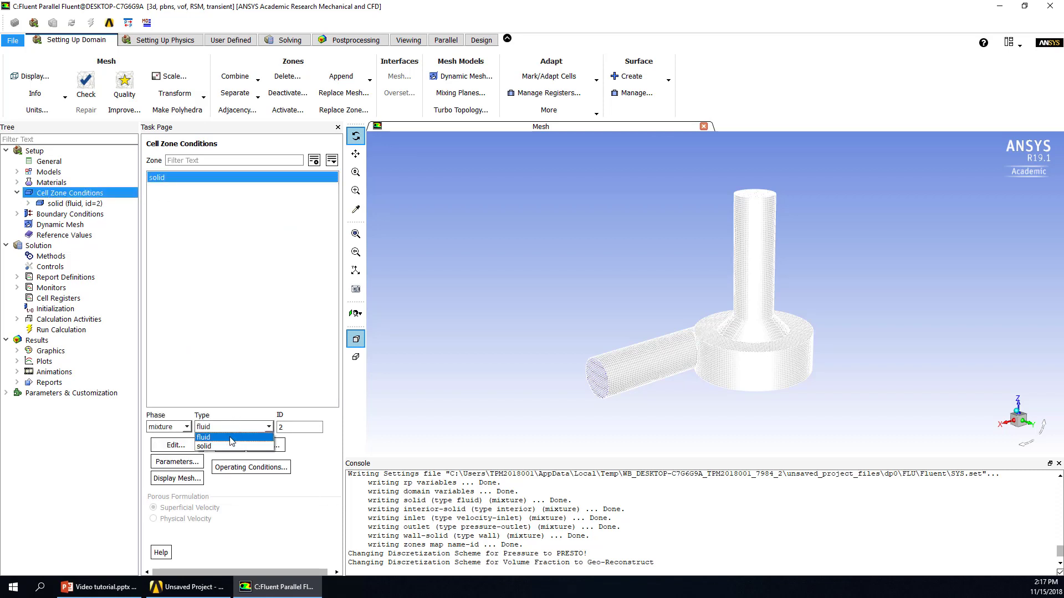
left_click(225, 428)
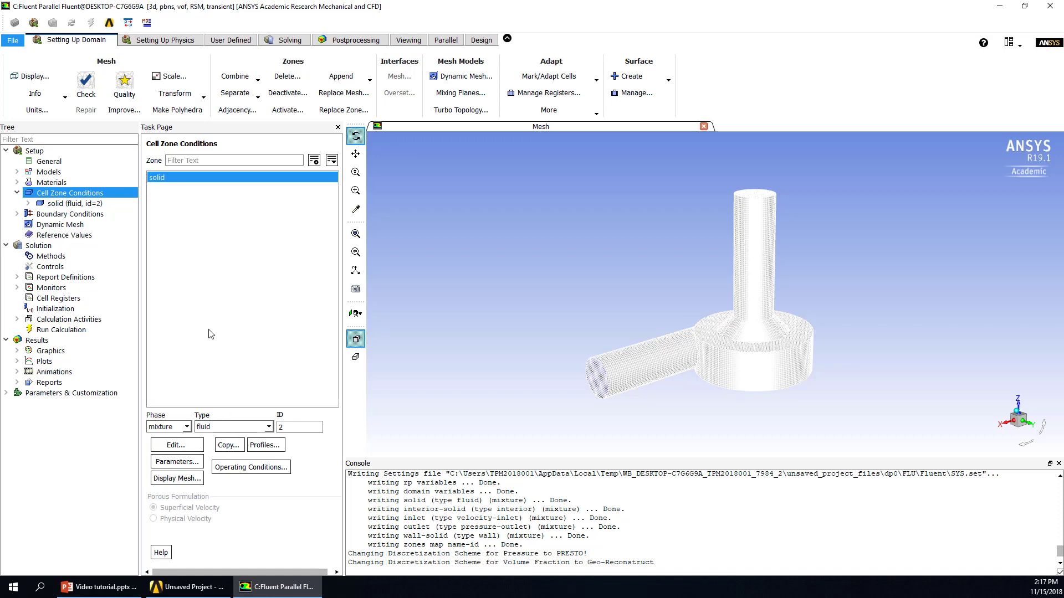
left_click(178, 446)
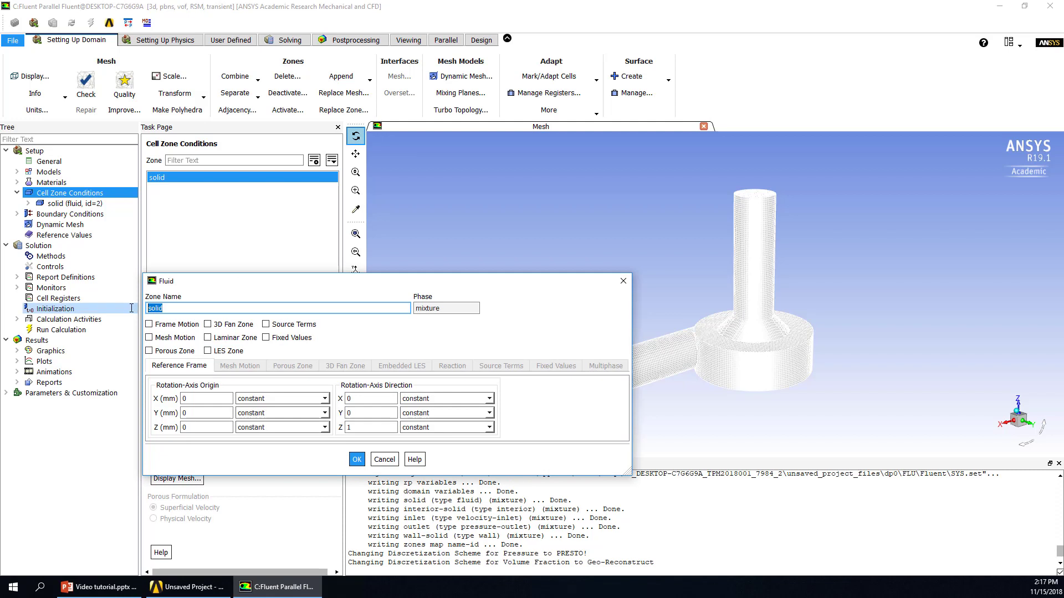
type("turboswirl")
left_click(357, 460)
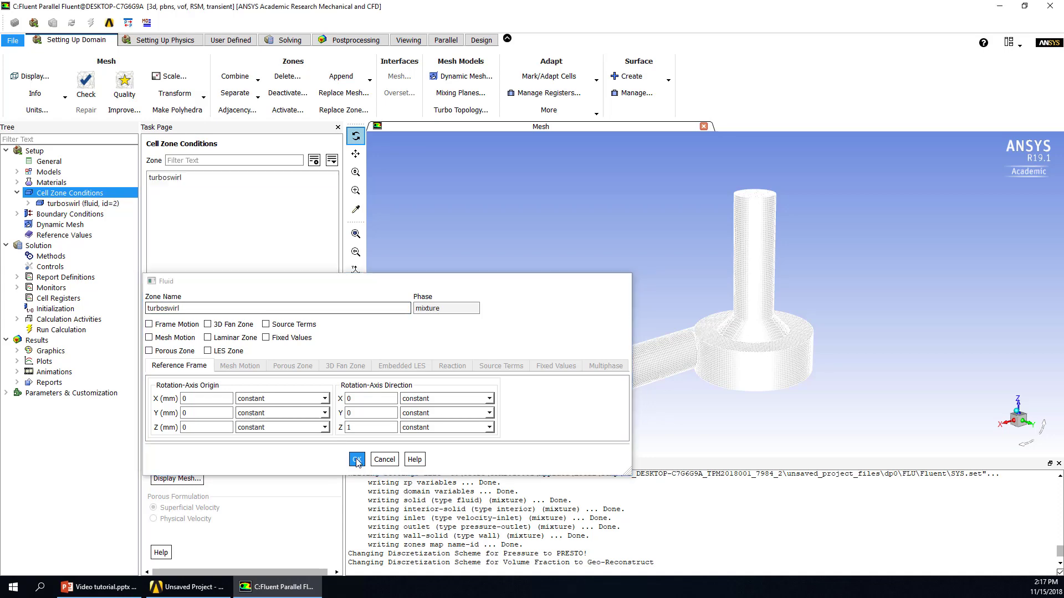
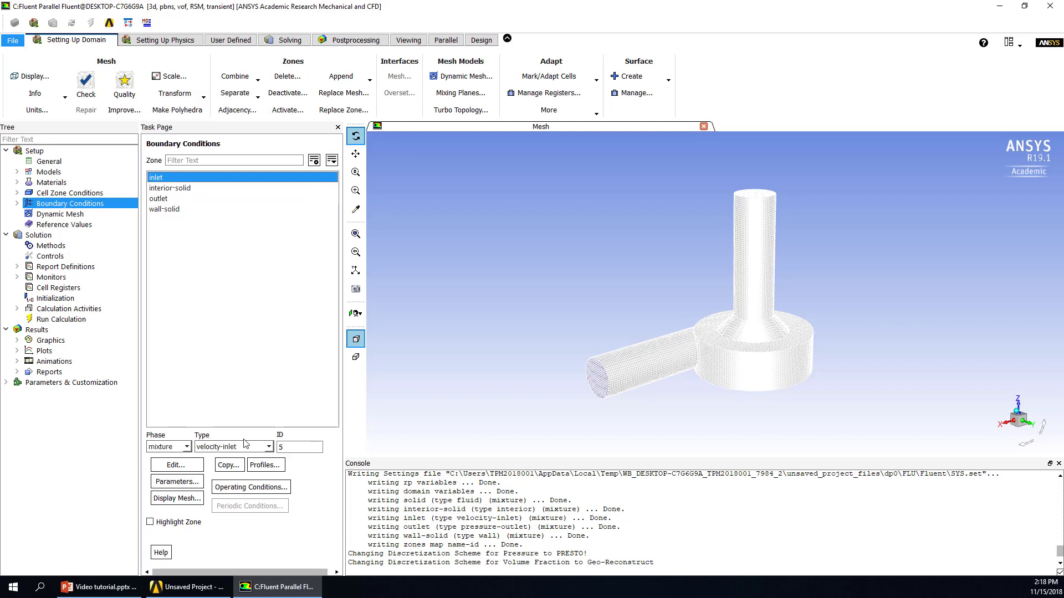
Keep the inlet as a velocity-inlet for the mixture phase and set its velocity magnitude to 0.35 m/s
left_click(241, 450)
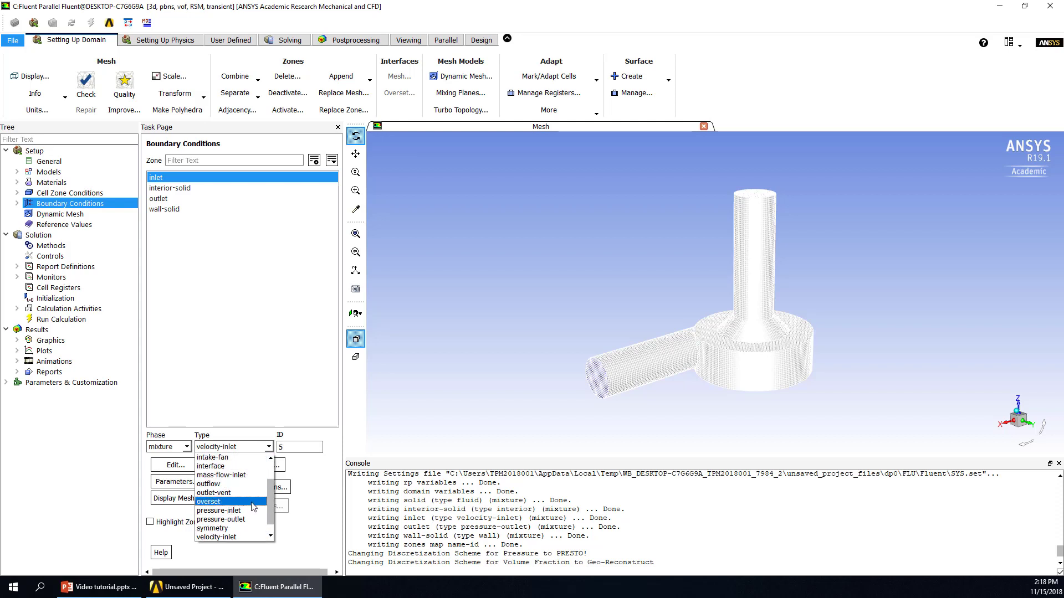
scroll(241, 516, "down", 1)
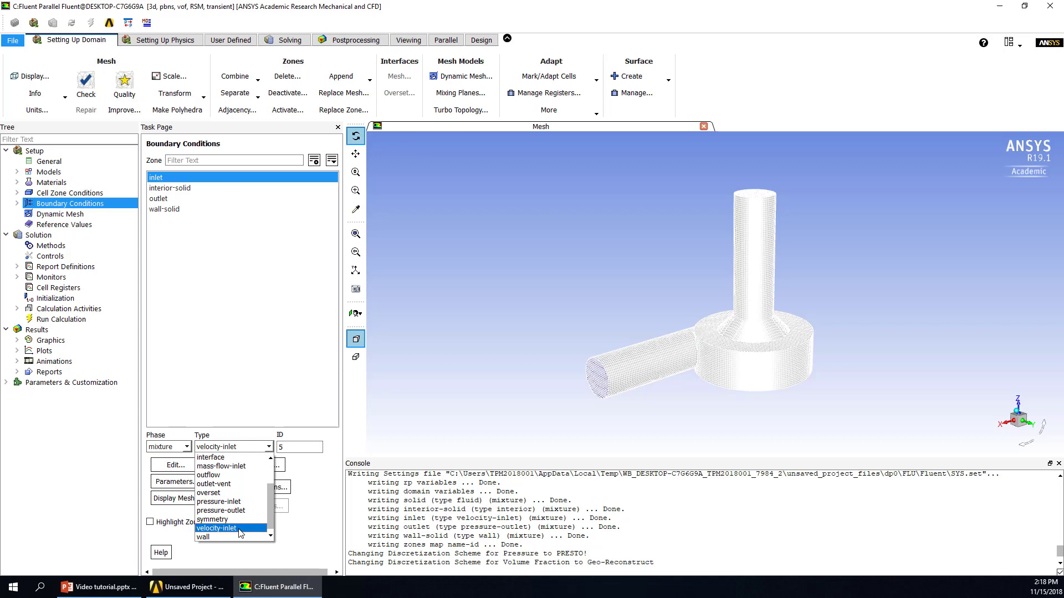
left_click(240, 529)
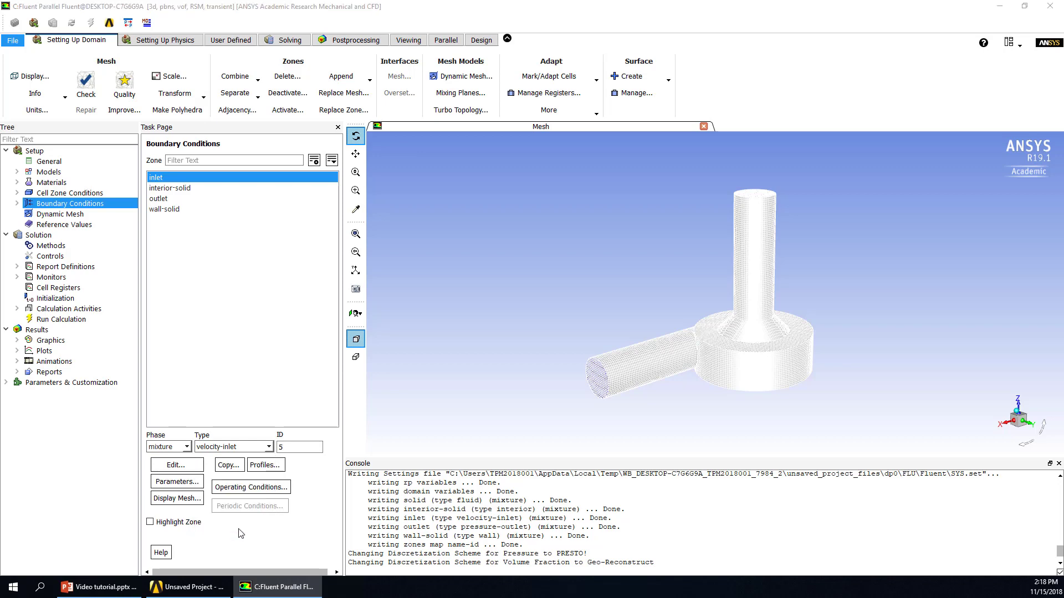
left_click(175, 465)
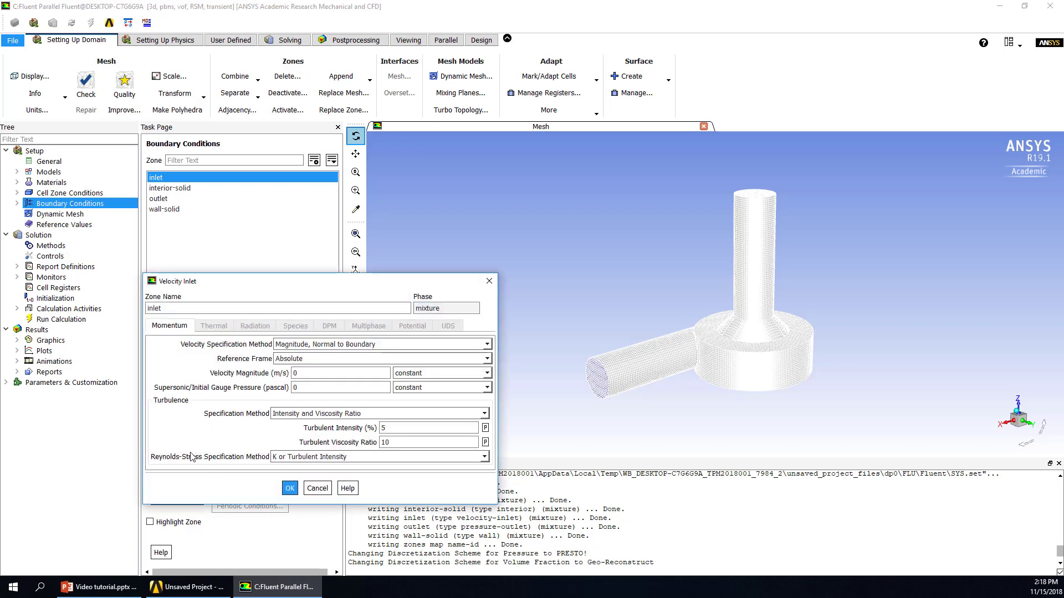
double_click(294, 373)
type("0.35")
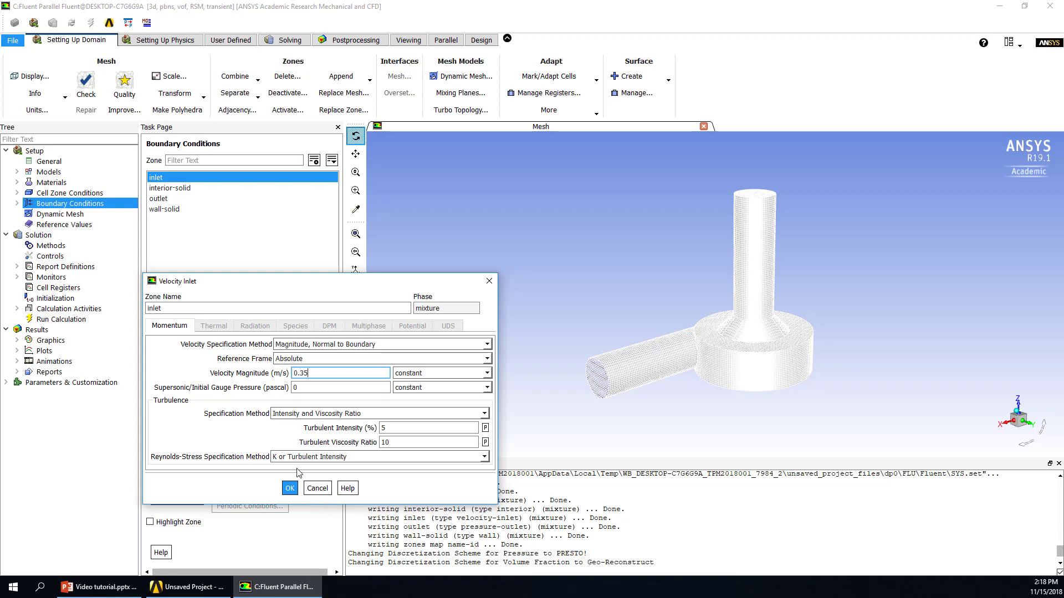
left_click(291, 490)
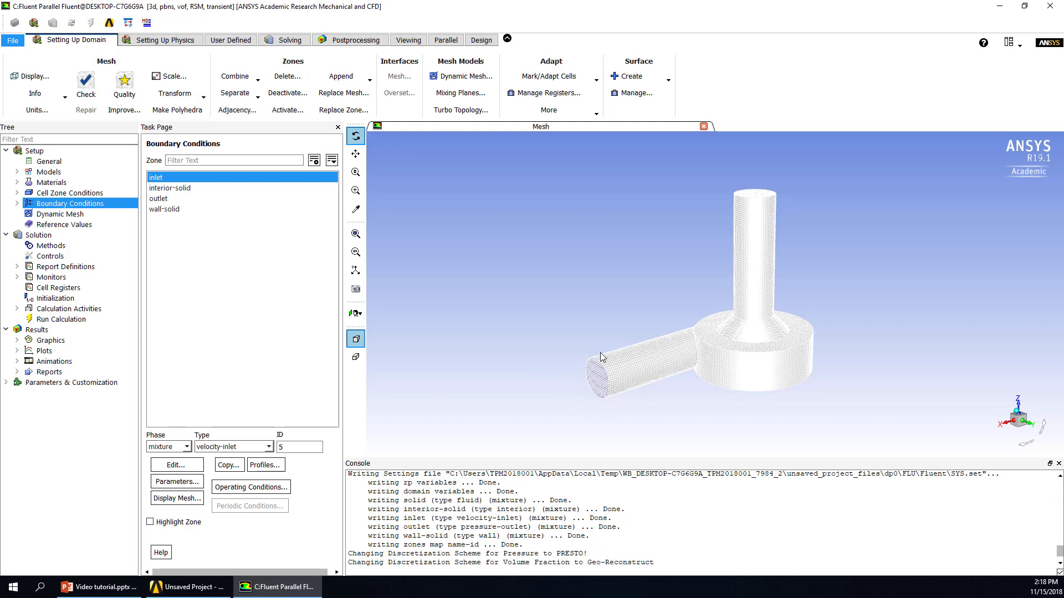
Open the inlet's water-phase boundary condition for editing the volume fraction
left_click(188, 447)
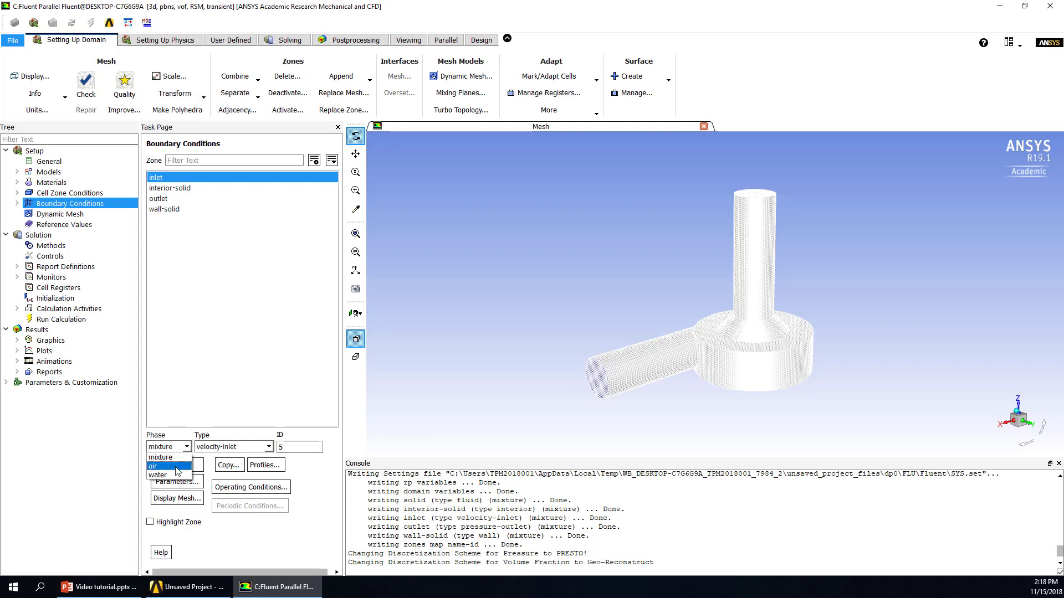
left_click(175, 468)
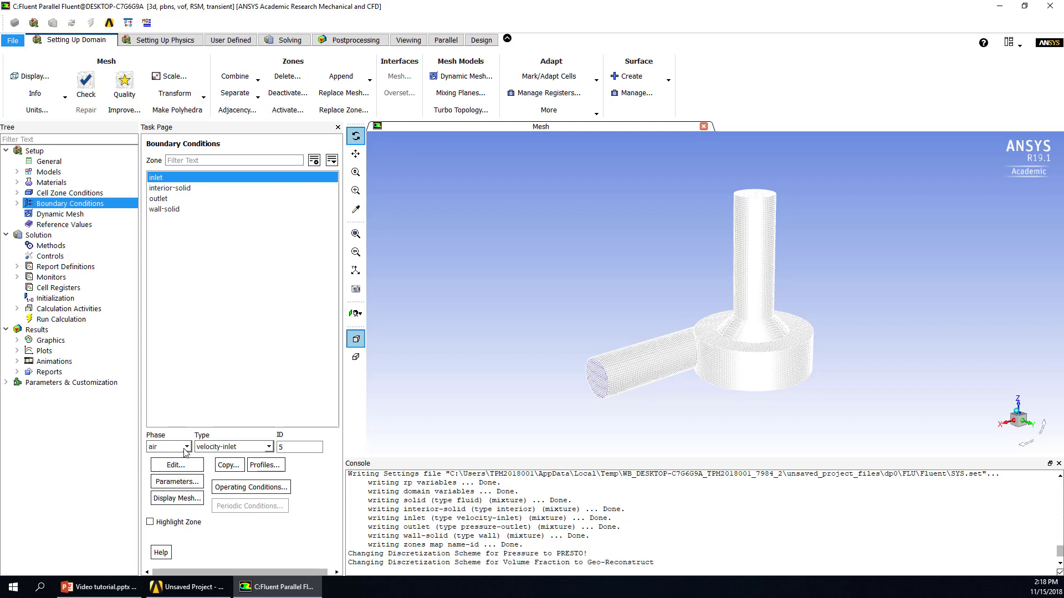
left_click(187, 447)
left_click(171, 474)
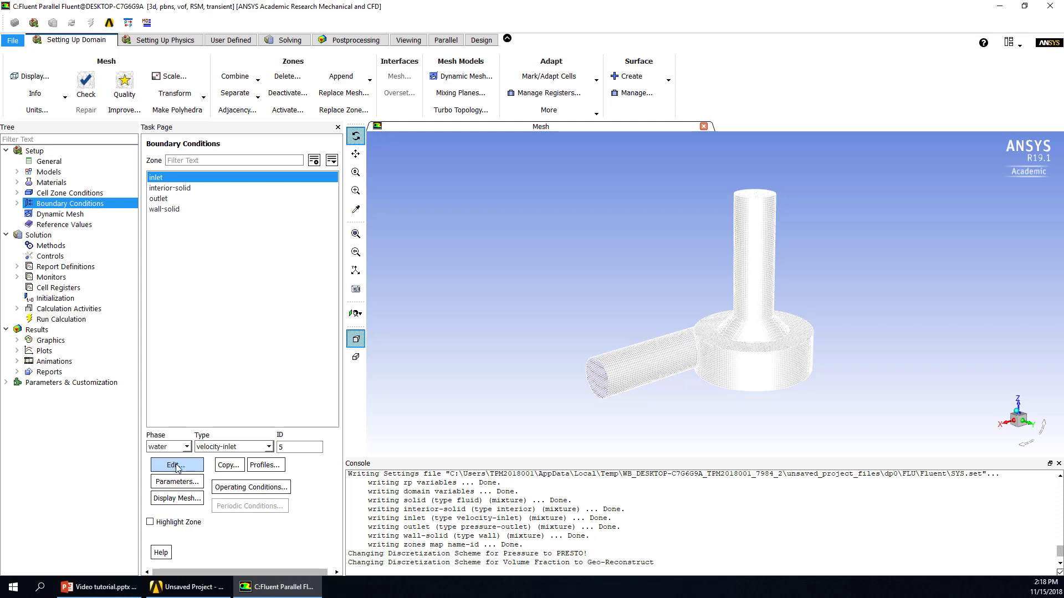
left_click(177, 467)
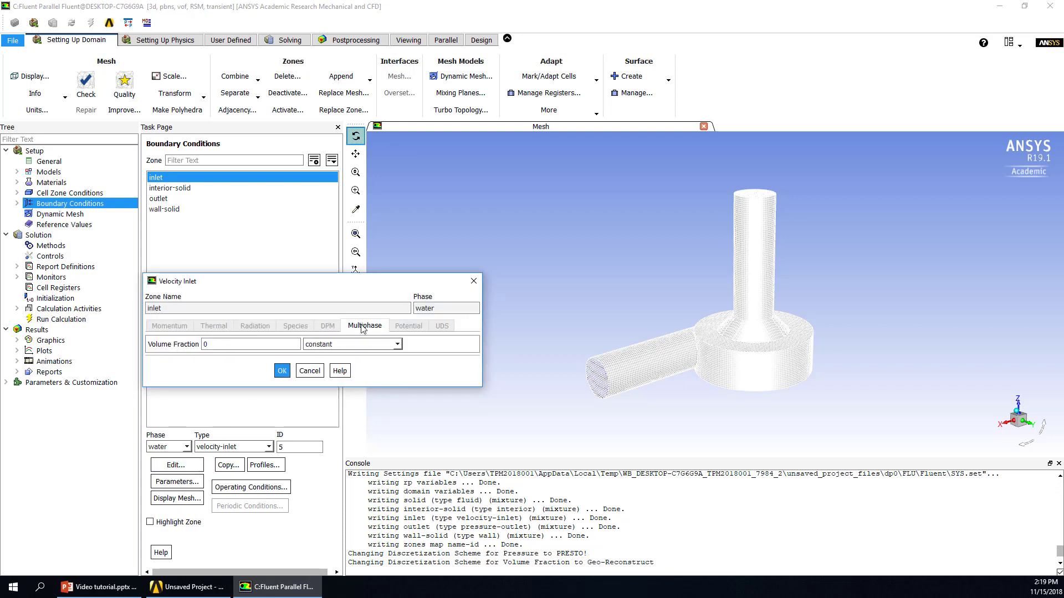
left_click(268, 347)
double_click(206, 343)
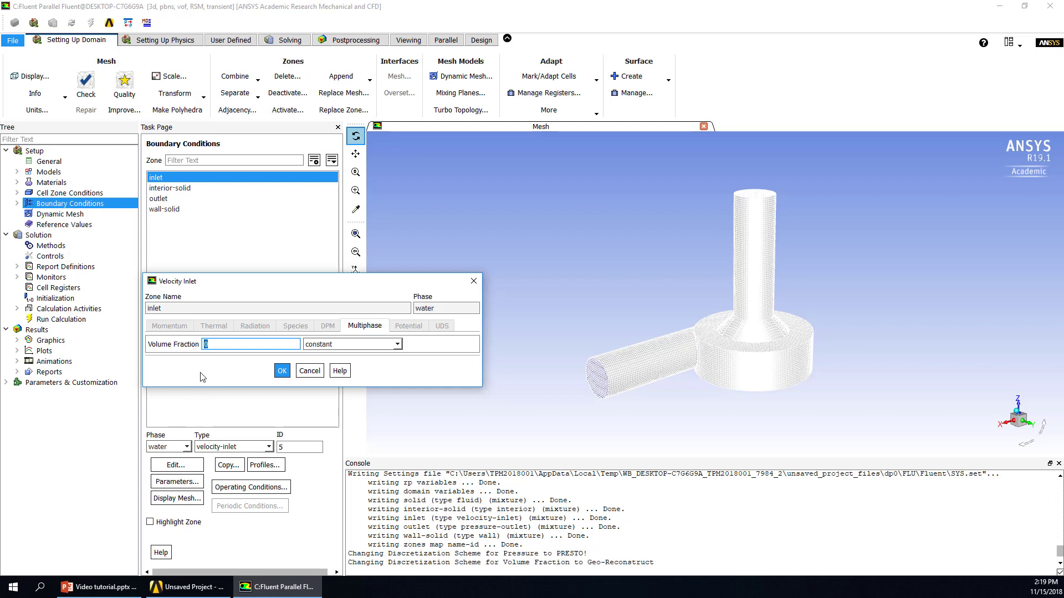
Try to set the inlet's water volume fraction to 2
type("1")
key("BackSpace")
type("2")
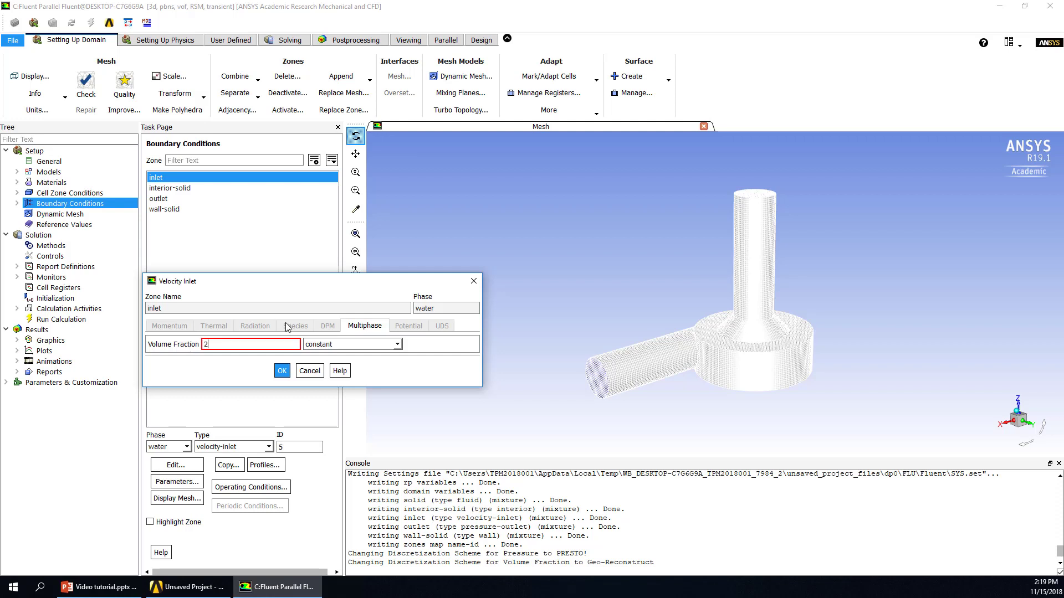
left_click(282, 371)
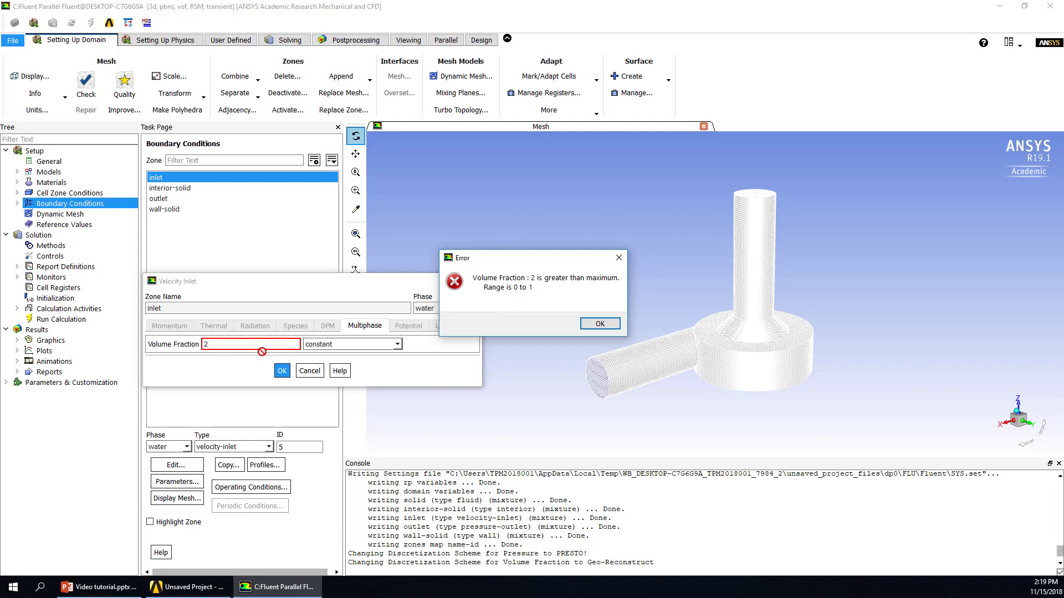
left_click(602, 327)
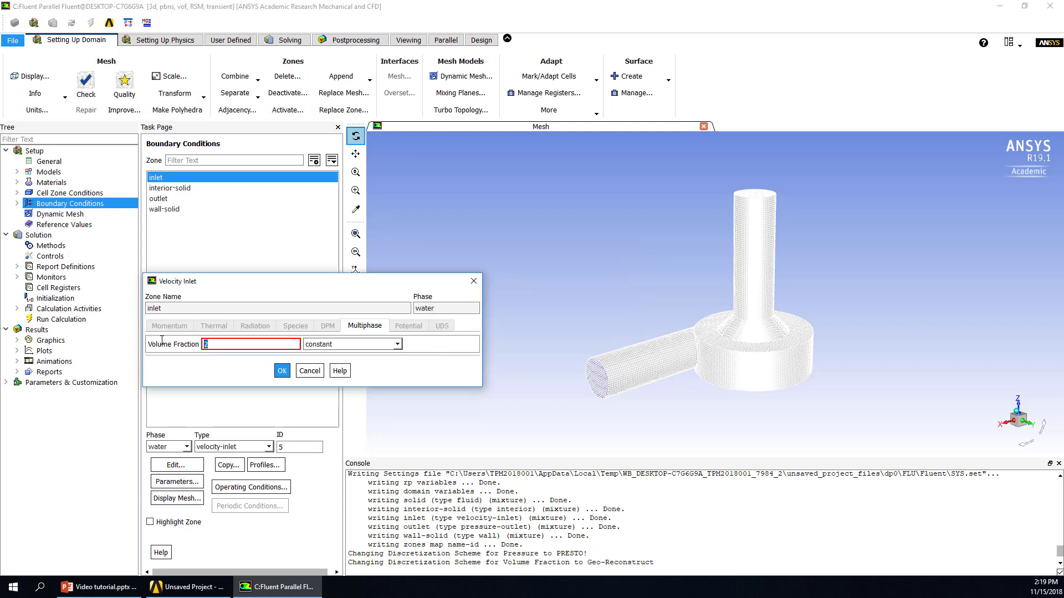
Set the inlet's water volume fraction to 1
type("1")
left_click(282, 371)
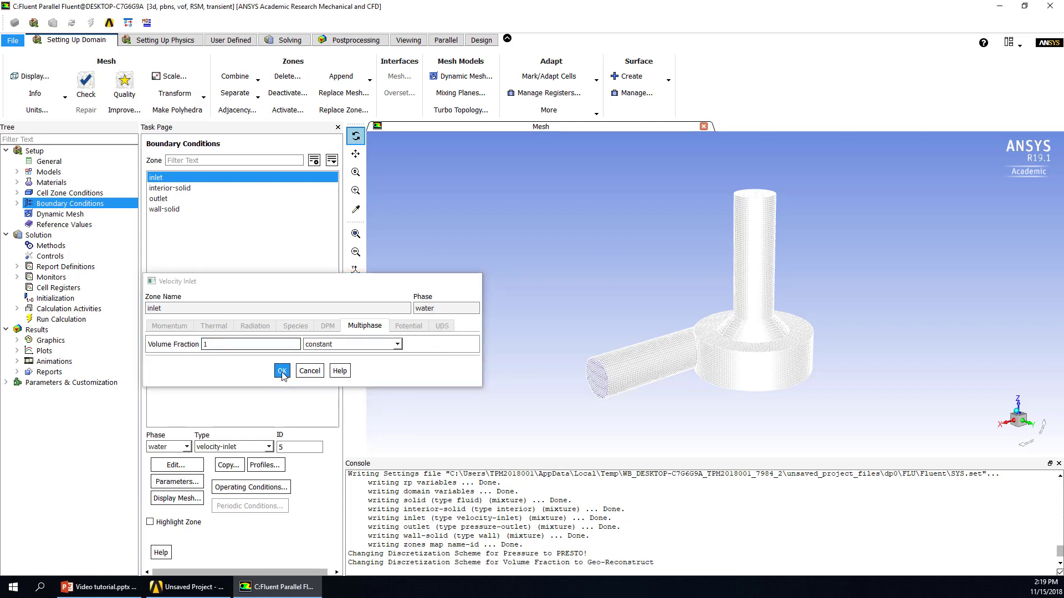
Define the outlet as a pressure-outlet for the mixture phase, accepting a gauge pressure of 0 pascal
left_click(181, 197)
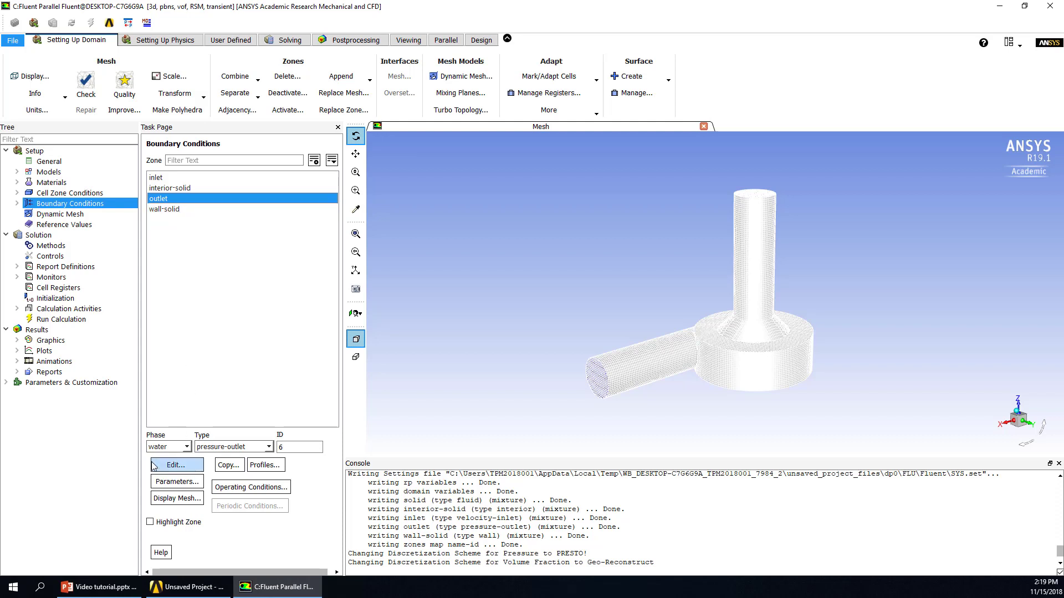
left_click(178, 446)
left_click(174, 456)
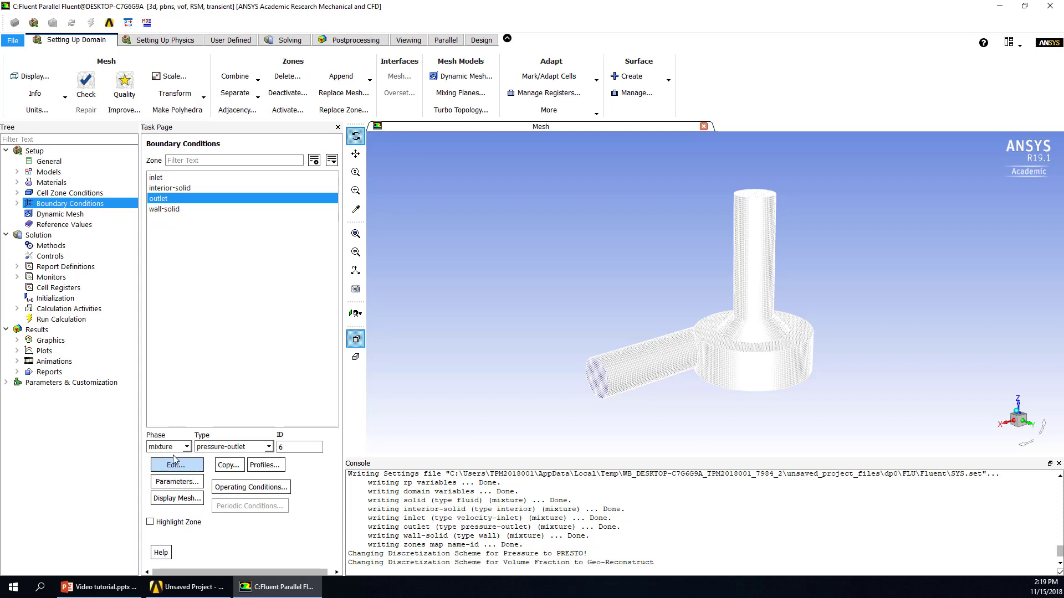
left_click(232, 447)
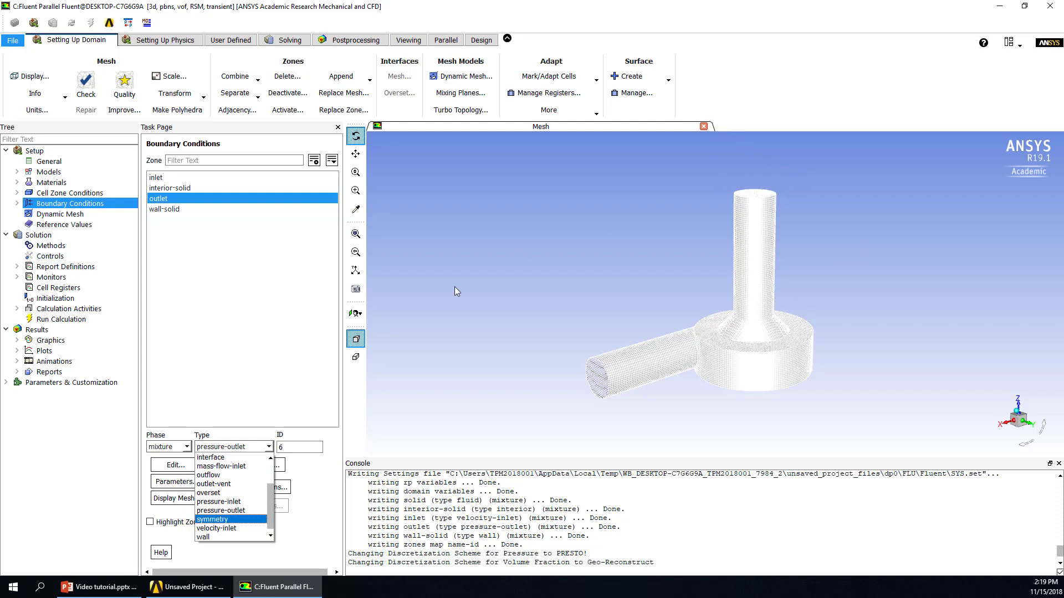
left_click(223, 511)
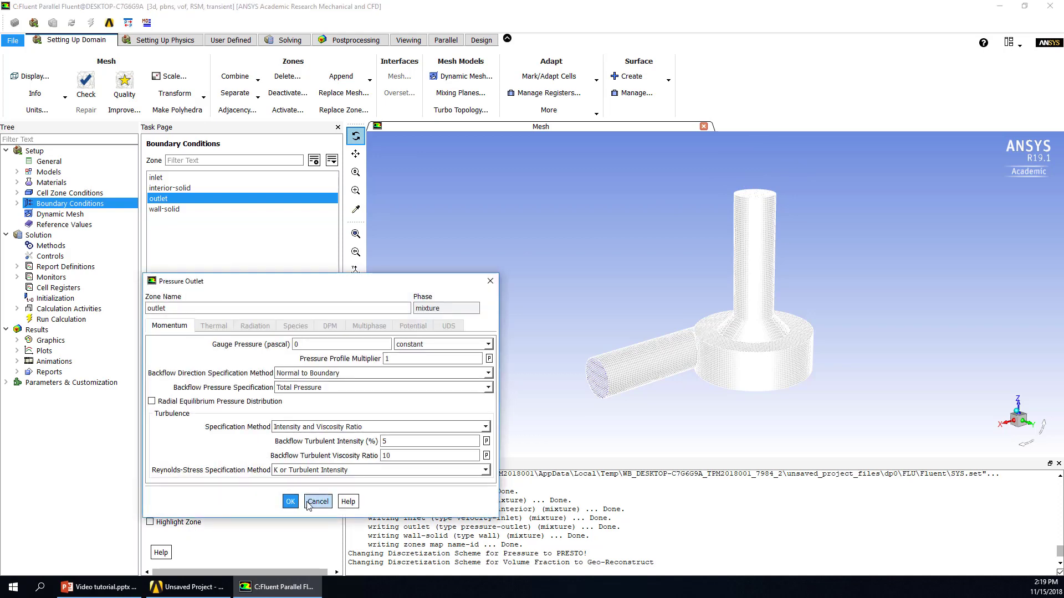
left_click(291, 502)
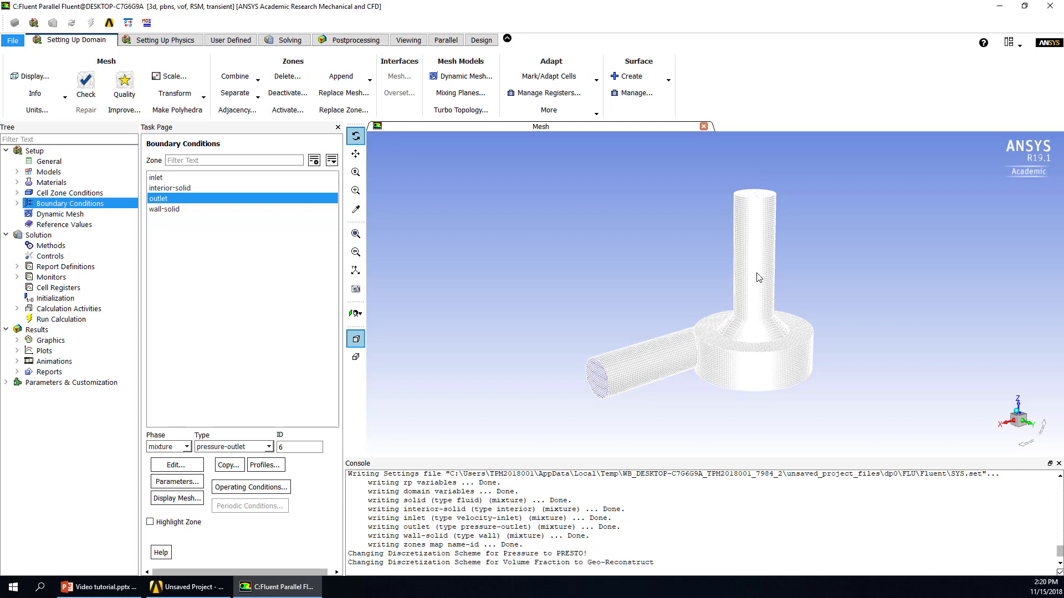
Keep the water phase's backflow volume fraction at the outlet at 0
left_click(188, 448)
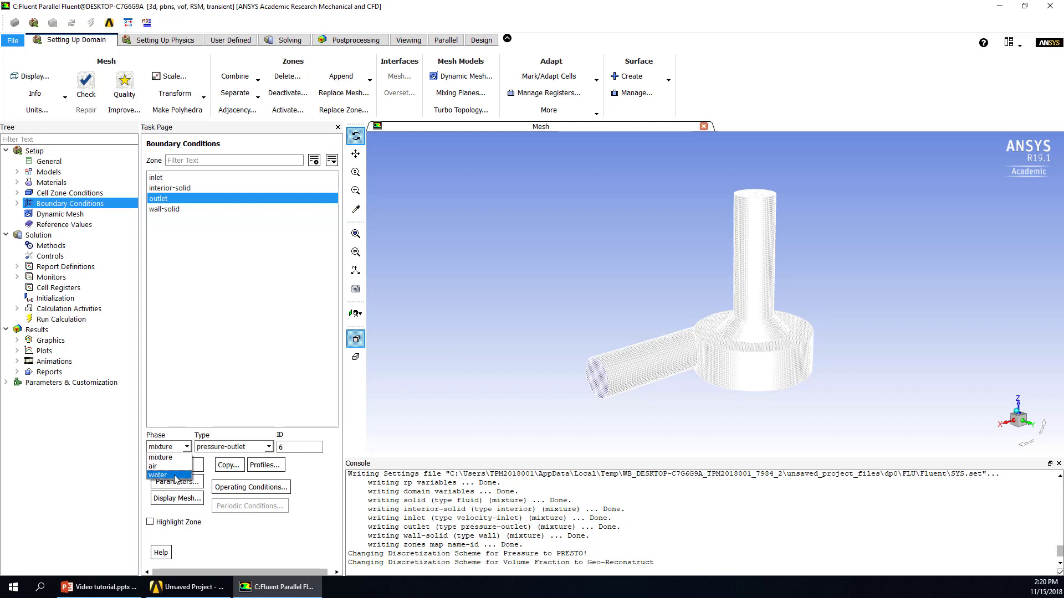
left_click(176, 475)
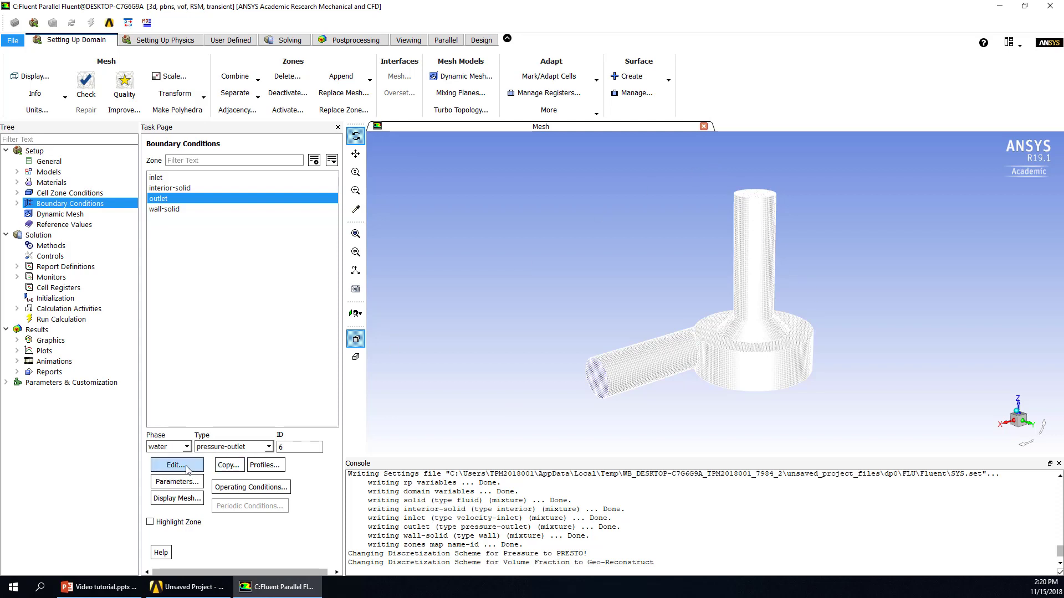
left_click(176, 466)
left_click(304, 359)
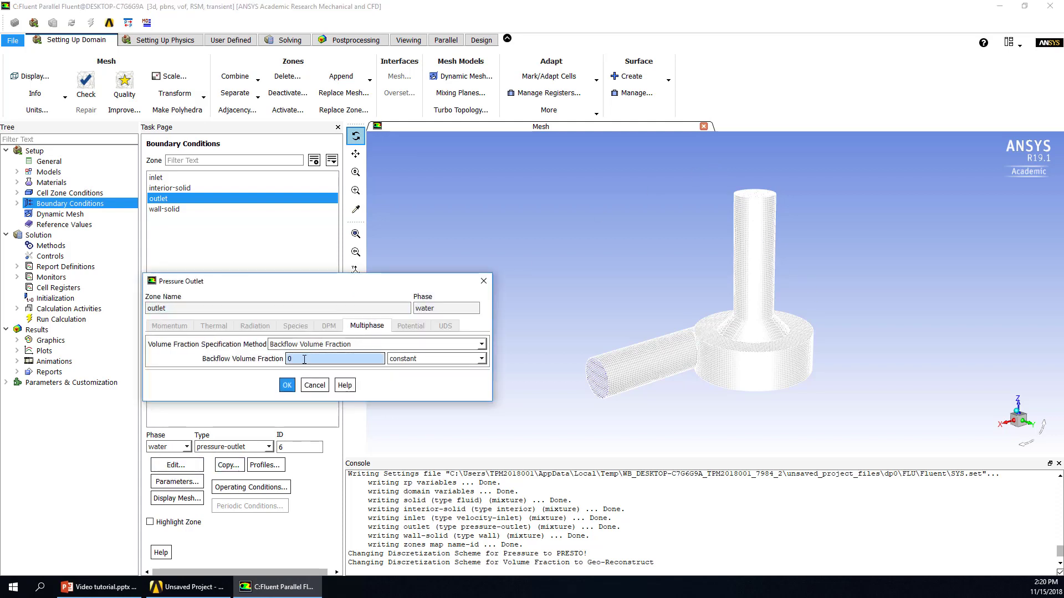
left_click(304, 359)
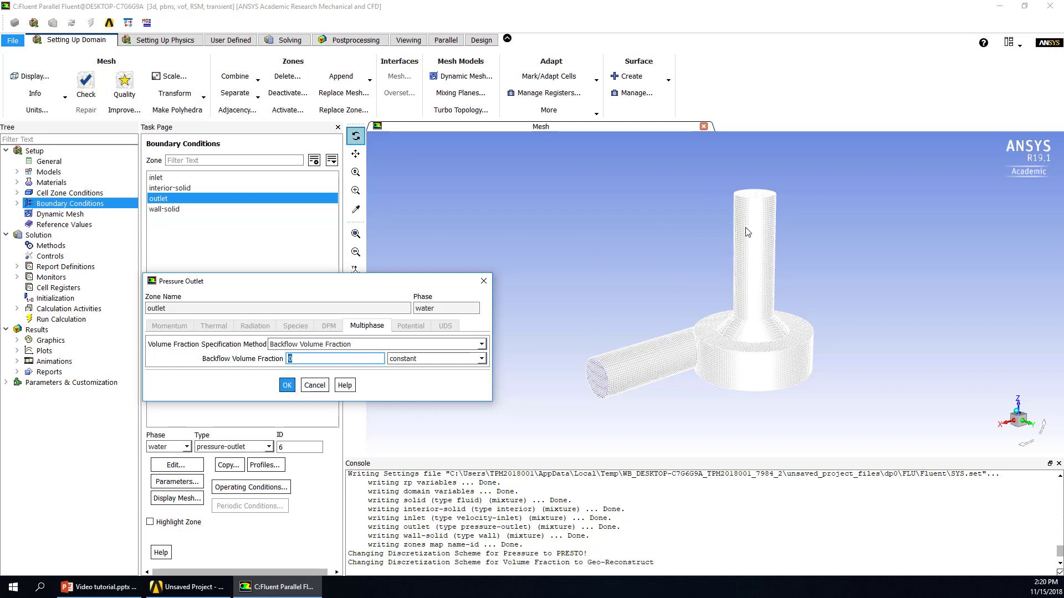
left_click(285, 385)
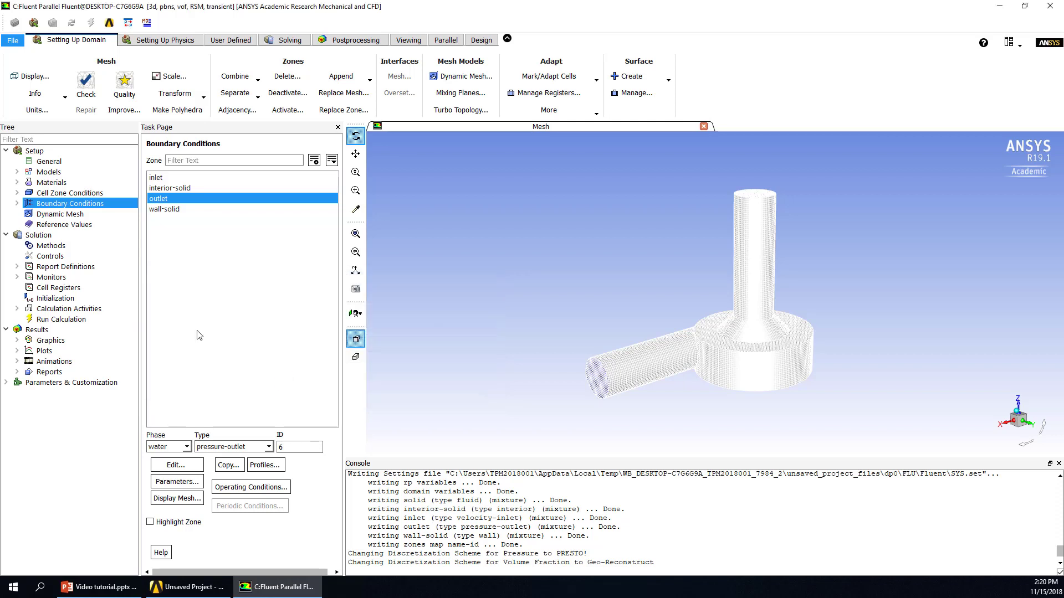
Set the pressure-velocity coupling scheme of the solution methods to PISO
left_click(47, 236)
left_click(49, 246)
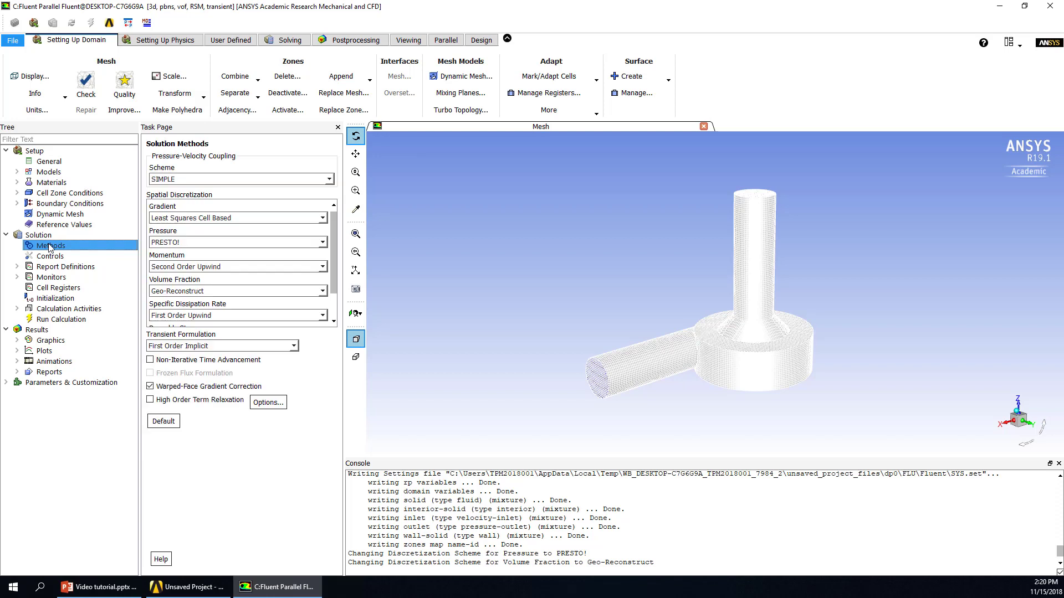
left_click(213, 179)
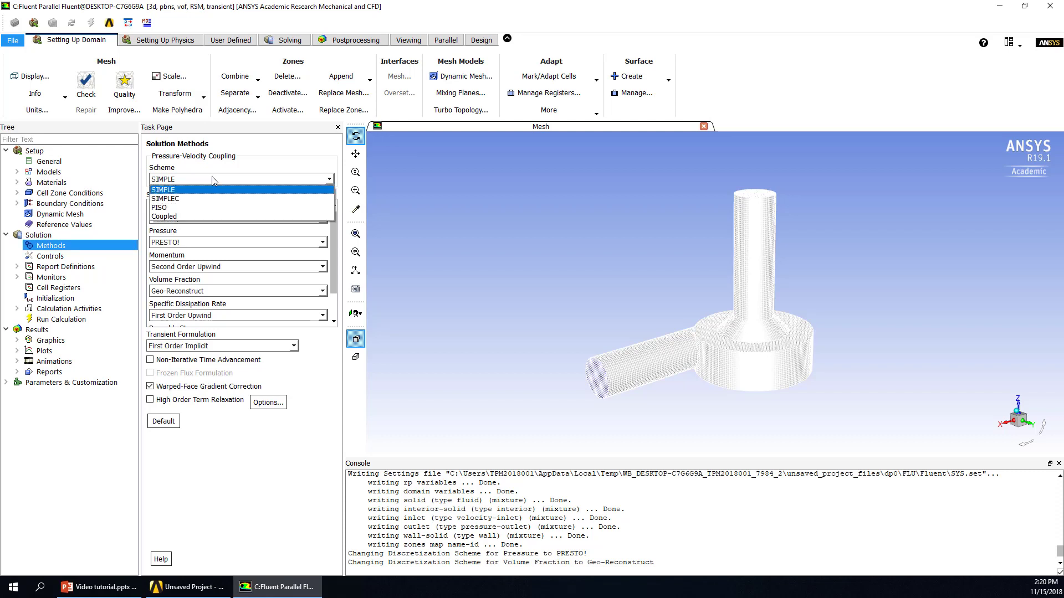
left_click(203, 209)
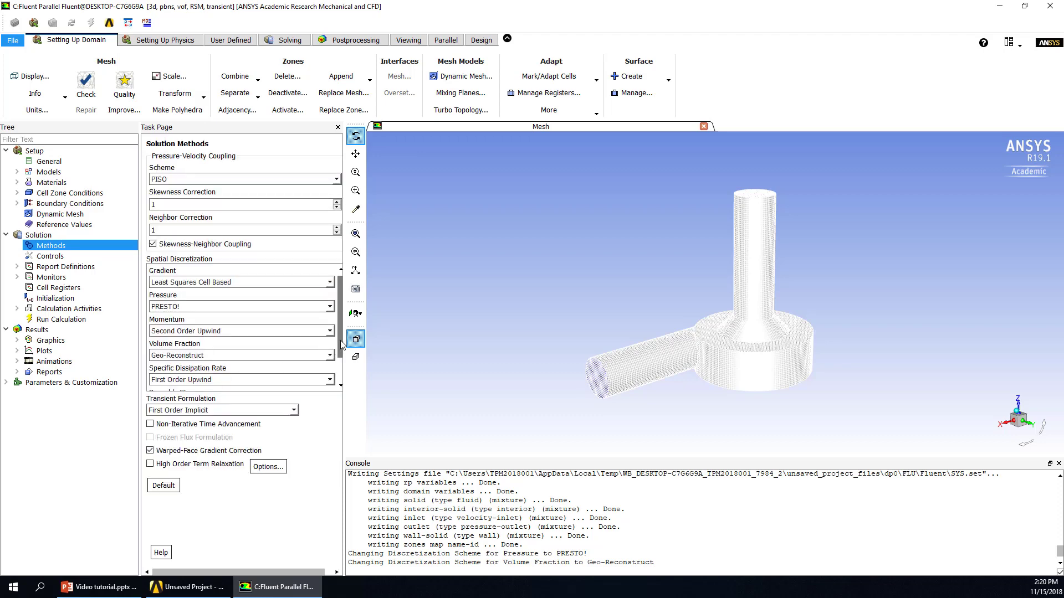
Set the spatial discretization of the specific dissipation rate and the Reynolds stresses to Second Order Upwind
left_click_drag(341, 317, 341, 338)
left_click(242, 349)
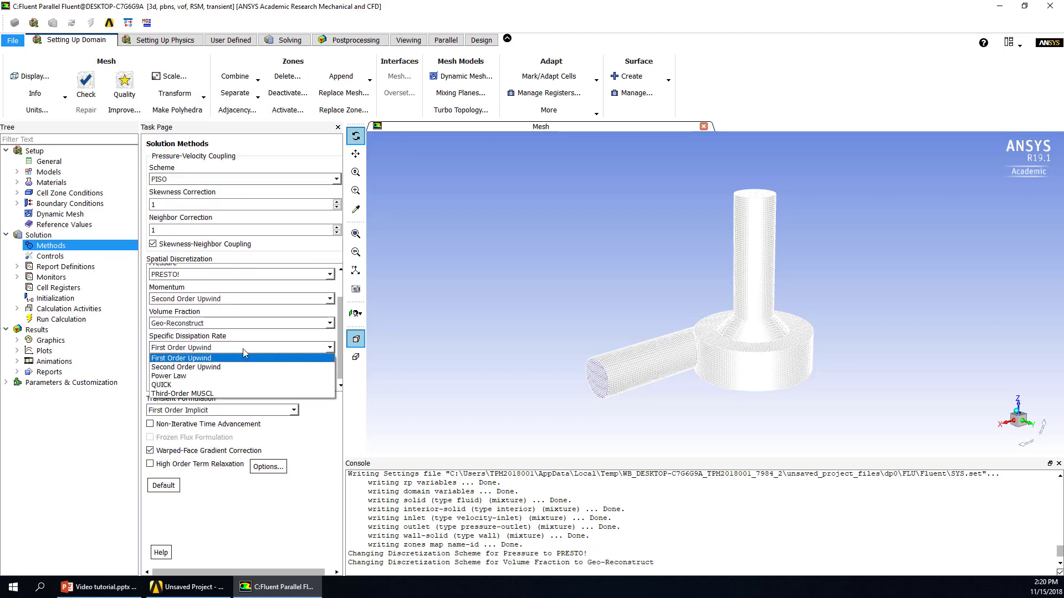
left_click(314, 440)
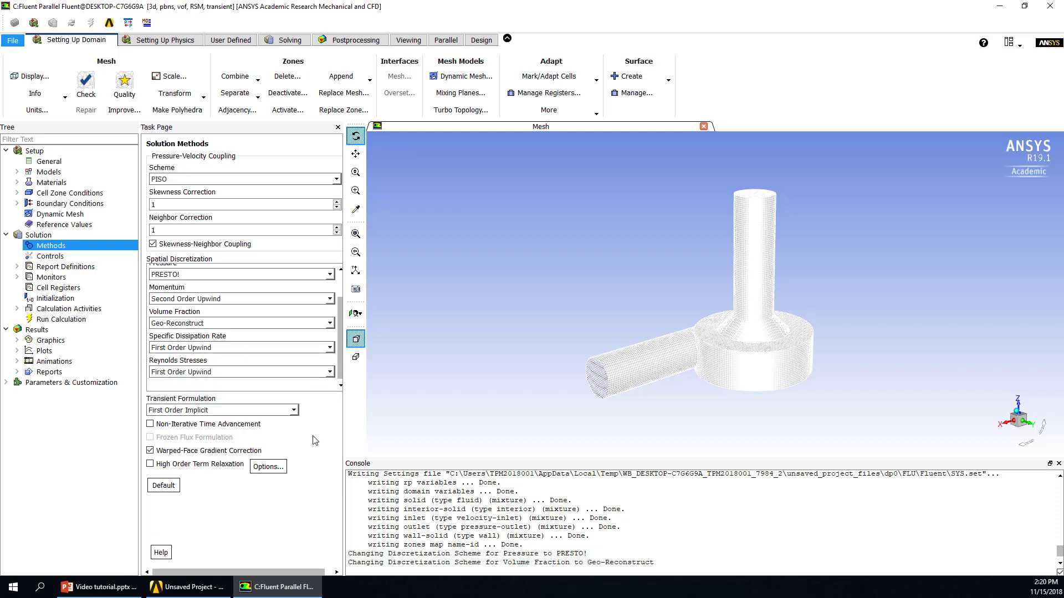
left_click(212, 348)
left_click(211, 367)
left_click(213, 372)
left_click(213, 391)
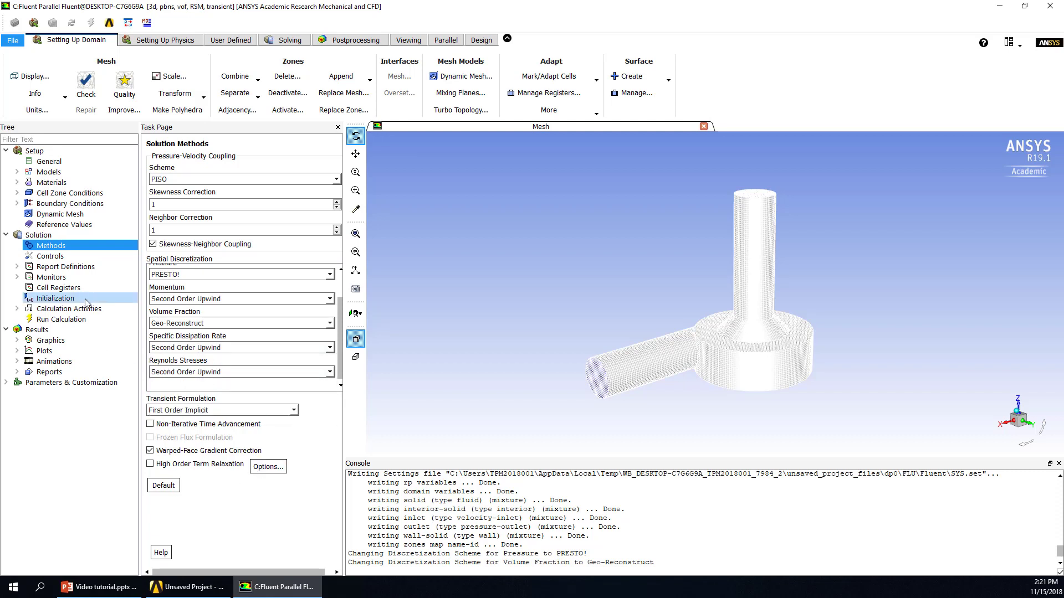
Examine the absolute convergence criteria of all equations in the residual monitors, from continuity through the Reynolds stresses
left_click(16, 277)
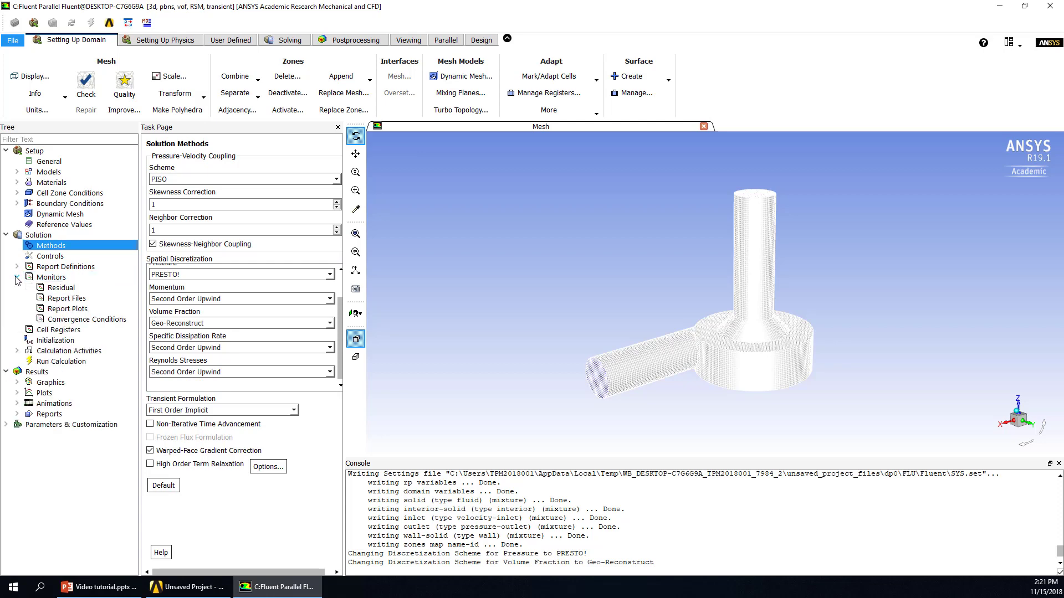
left_click(66, 288)
double_click(65, 288)
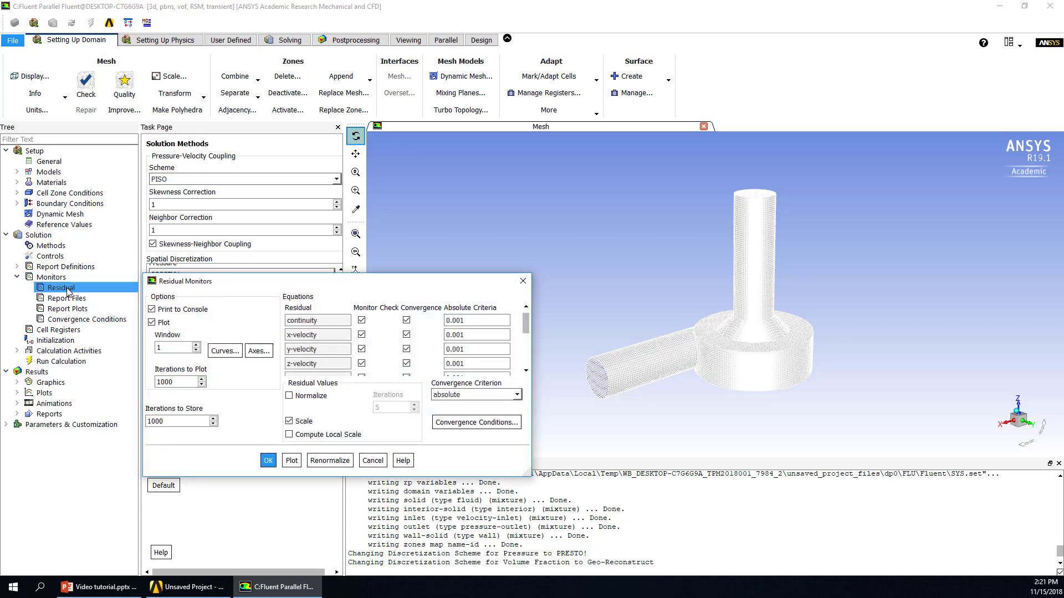
double_click(472, 331)
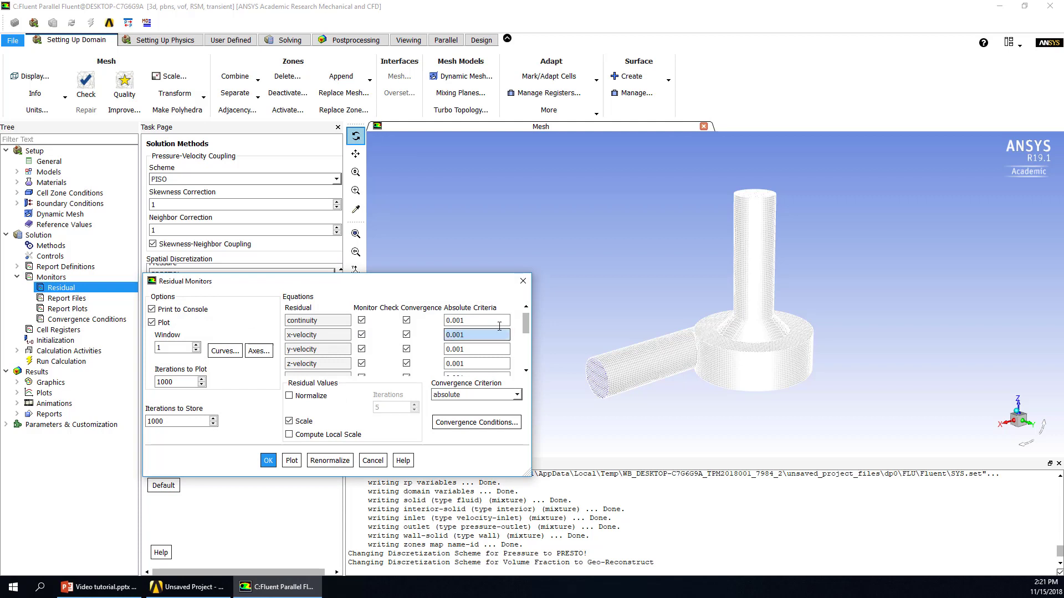
left_click(527, 326)
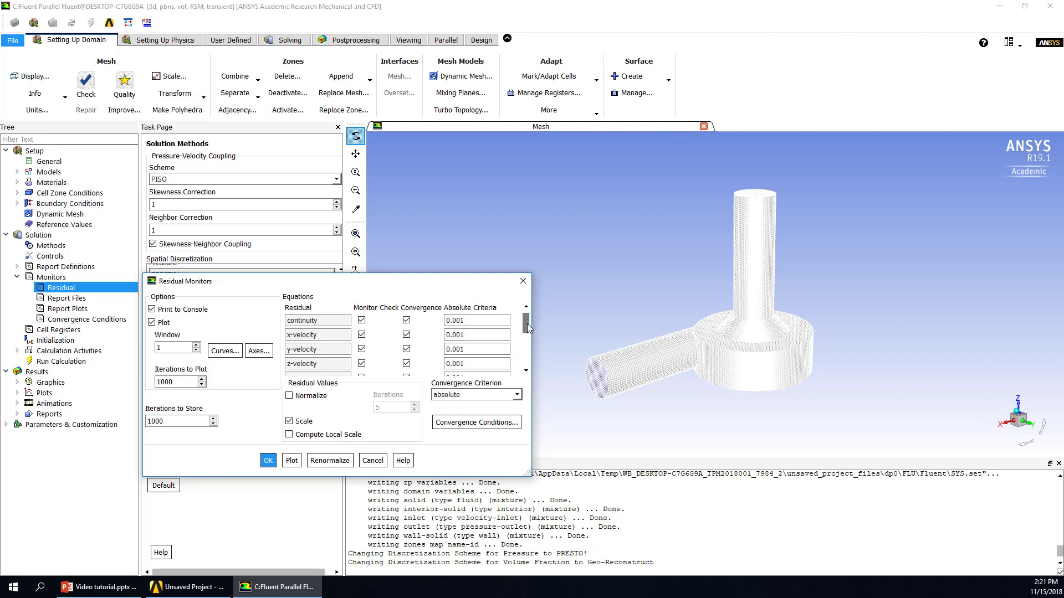
left_click_drag(527, 324, 527, 339)
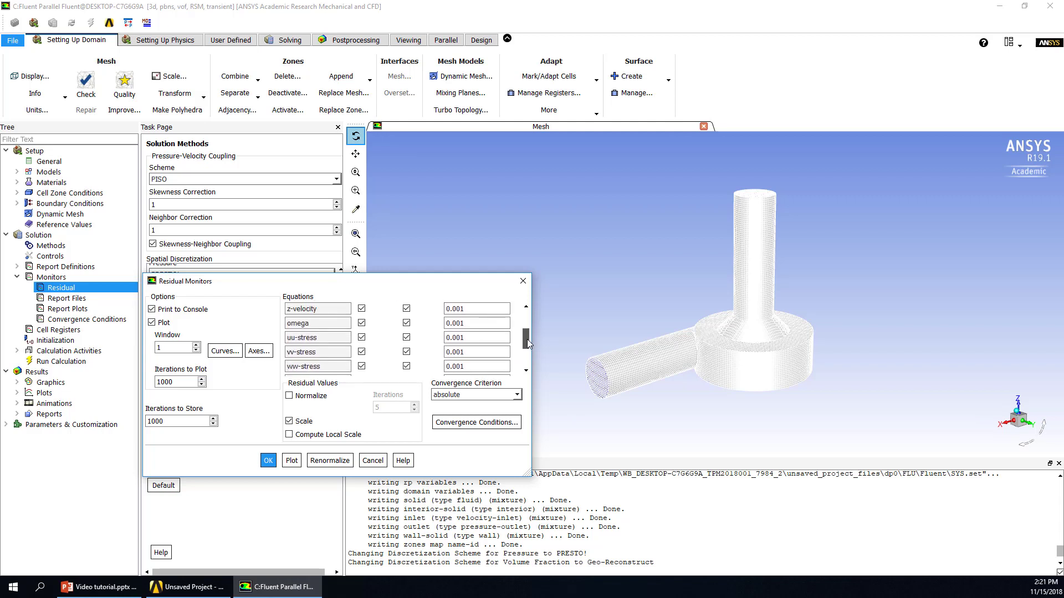
left_click(322, 325)
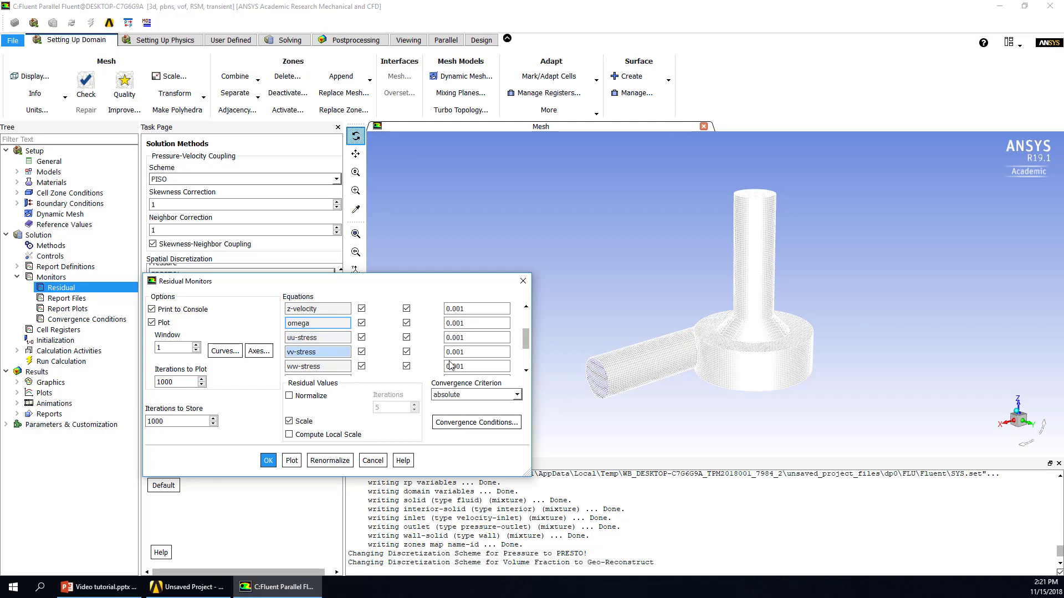
mouse_move(527, 341)
left_mouse_down()
mouse_move(527, 366)
mouse_move(529, 326)
left_mouse_up()
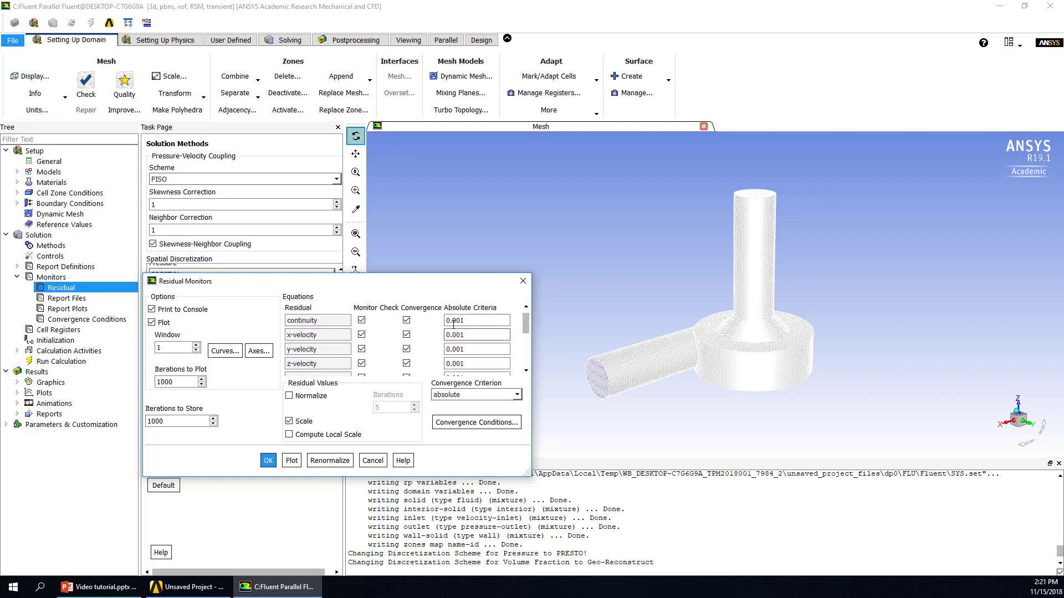
Keep the continuity residual's absolute criterion at 0.001 and accept the residual monitor settings
double_click(476, 321)
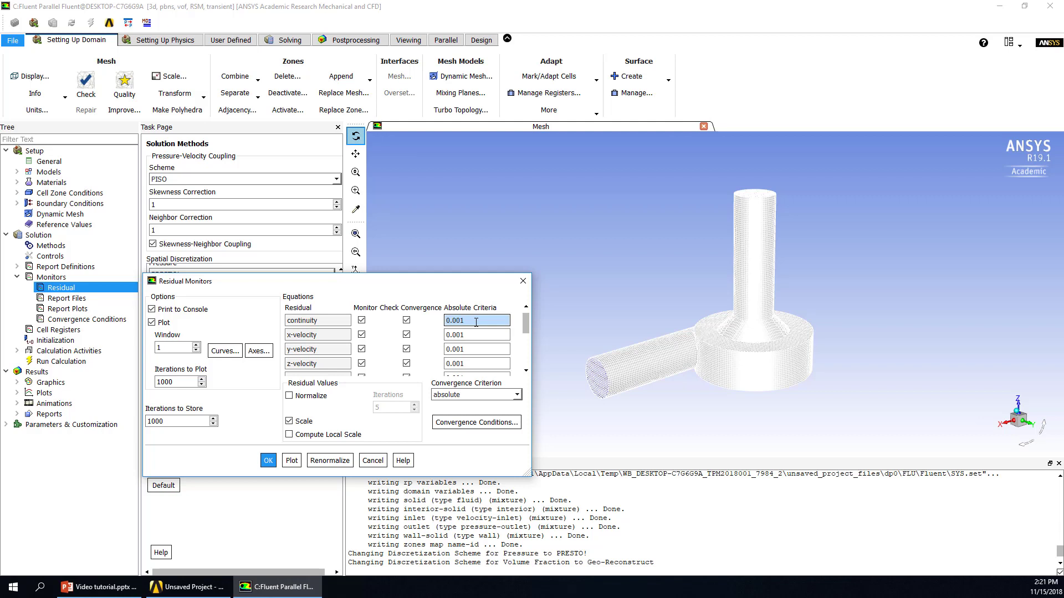
left_click(451, 320)
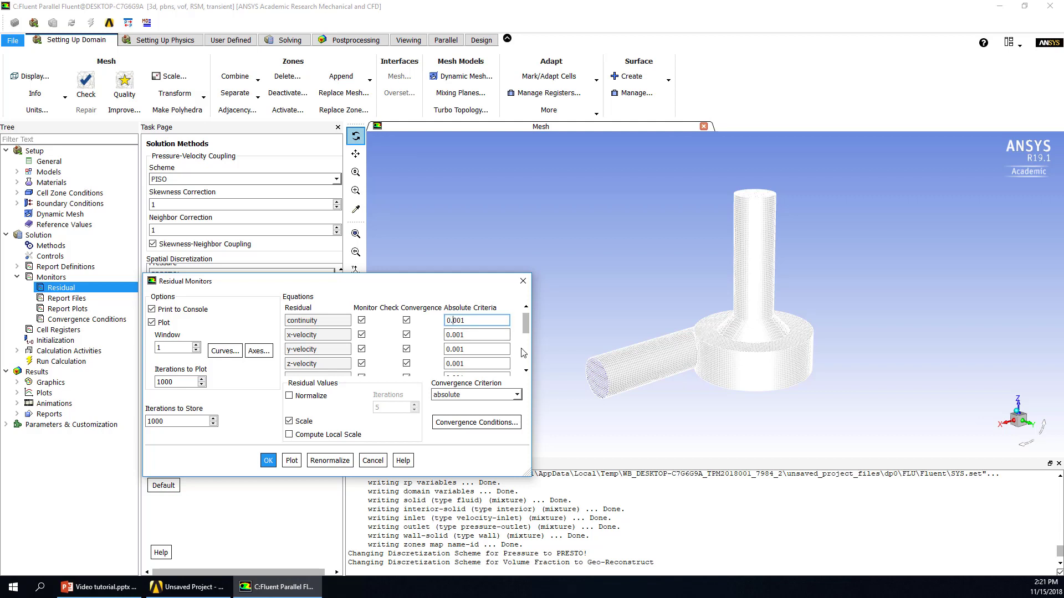
type("0")
key("BackSpace")
left_click(270, 460)
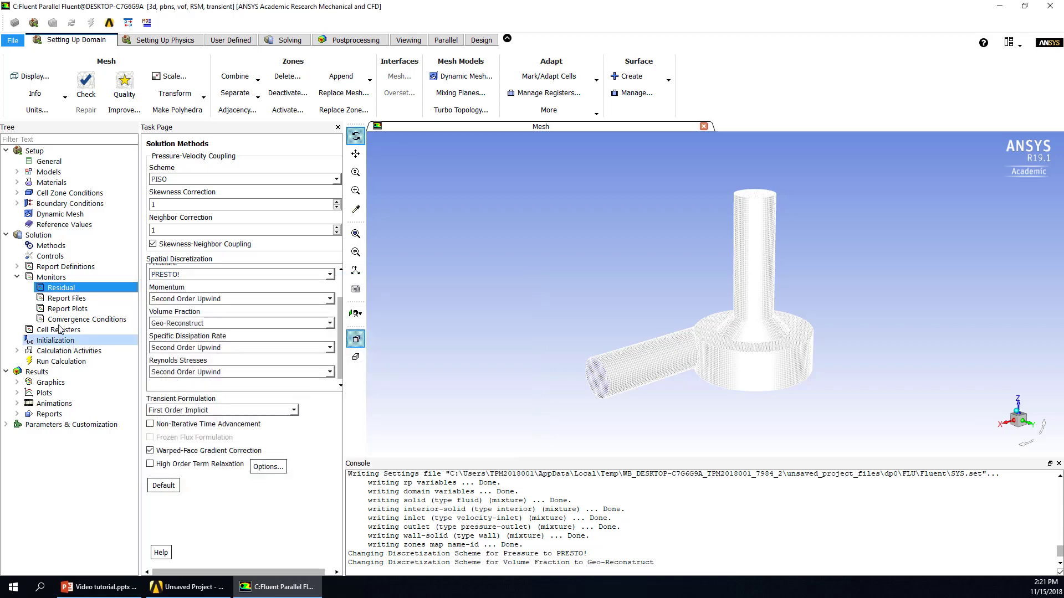
left_click(17, 277)
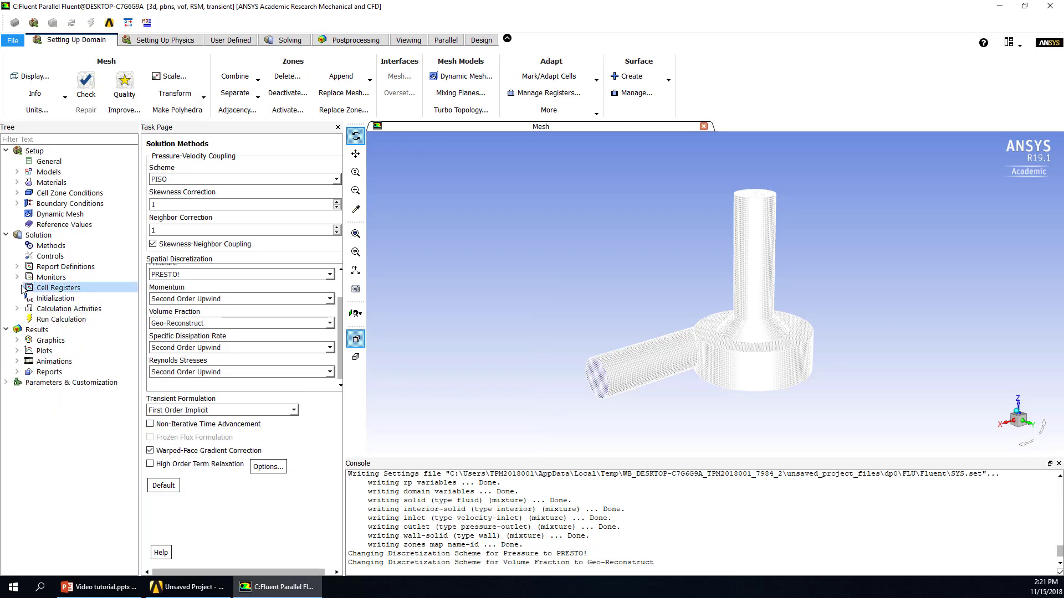
Initialize the solution with Standard Initialization, computing the initial values from the inlet
left_click(47, 300)
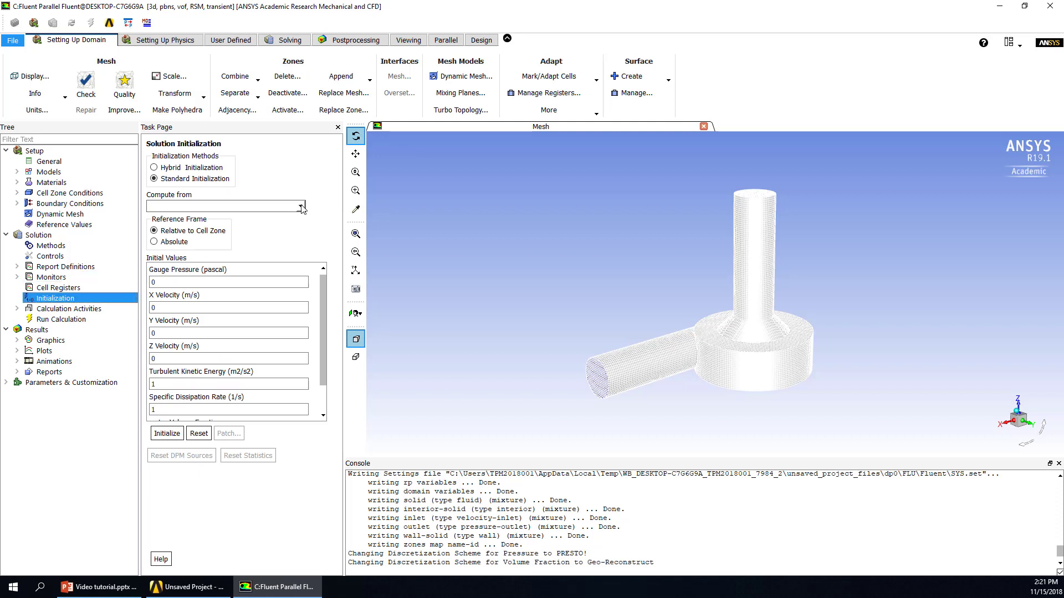
left_click(301, 207)
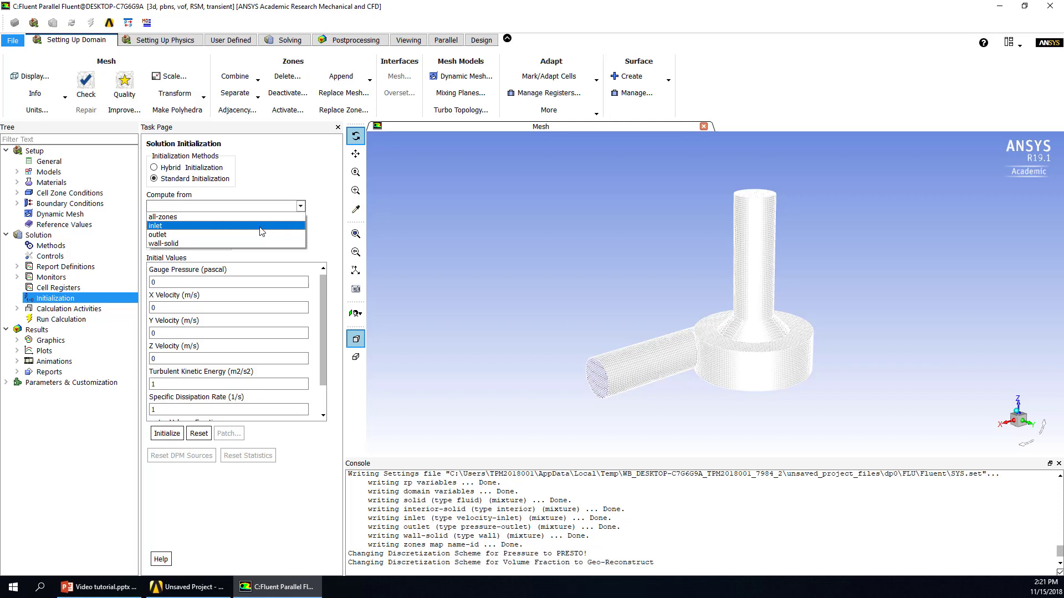
left_click(262, 226)
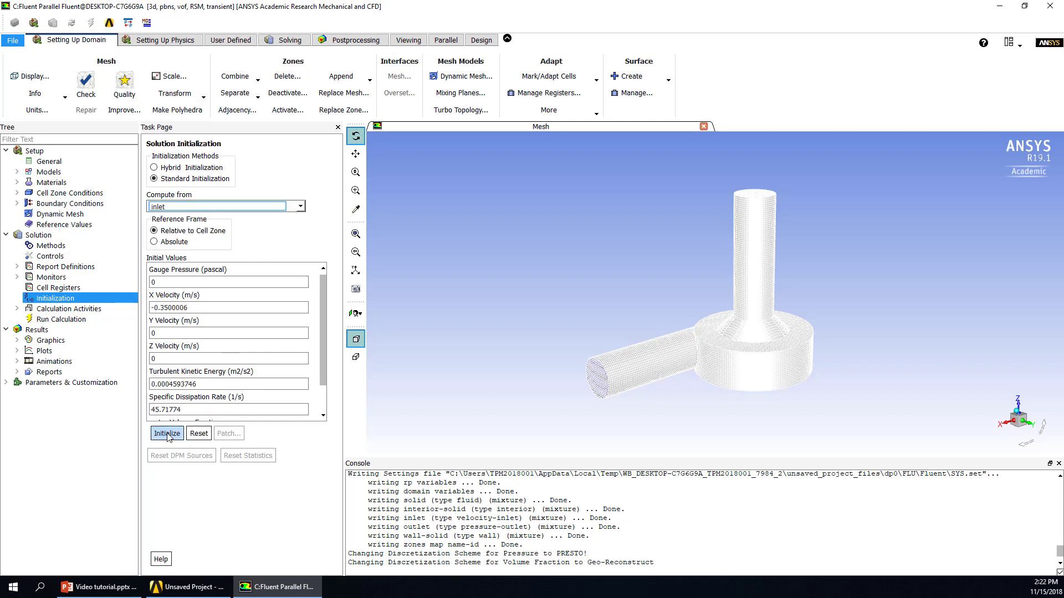
scroll(172, 423, "down", 3)
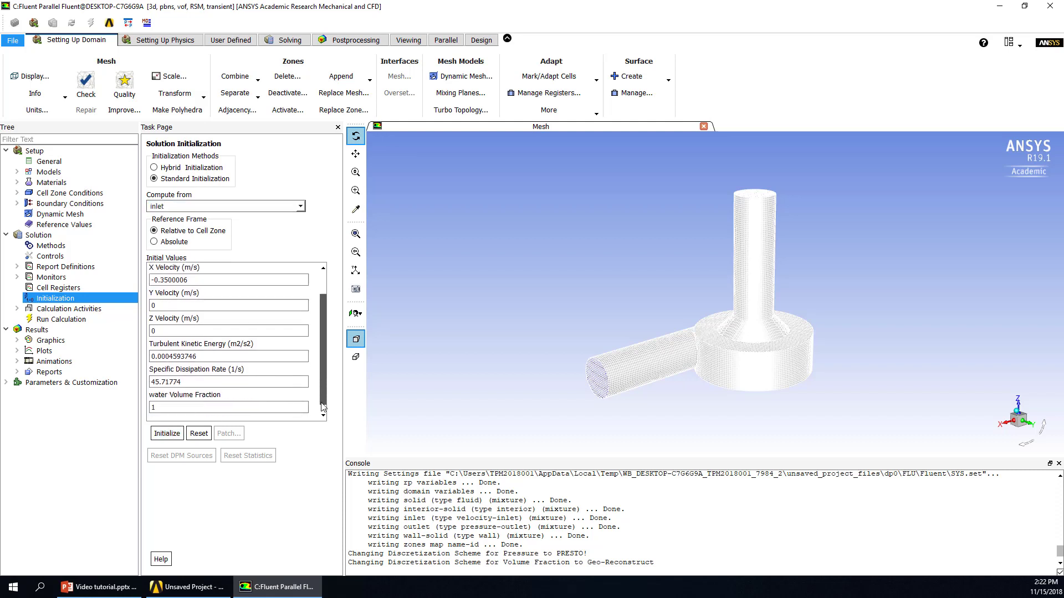
left_click(167, 434)
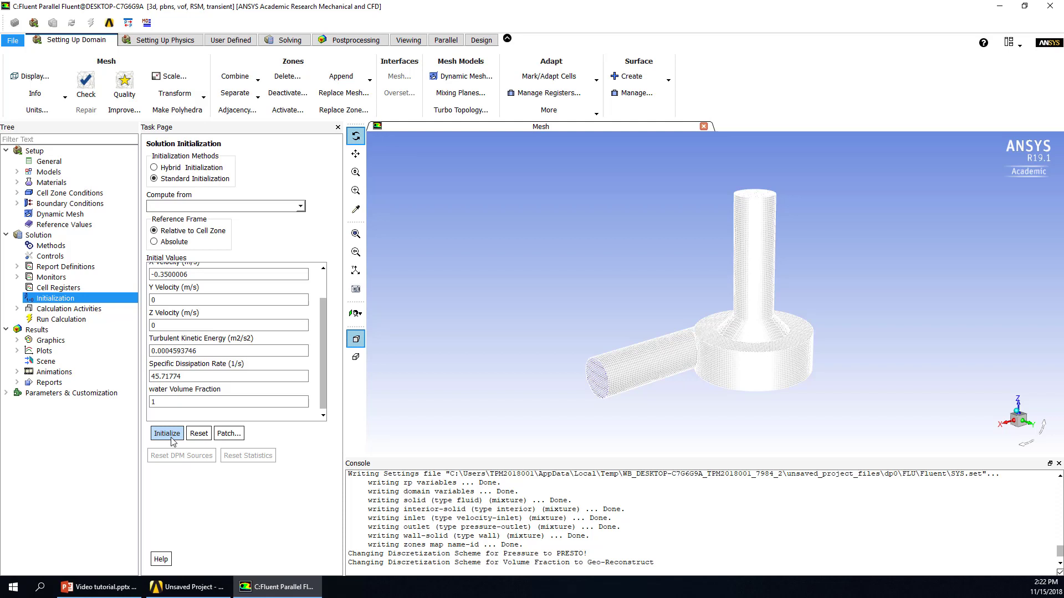
Start a new contour definition showing the volume fraction of the water phase
left_click(16, 309)
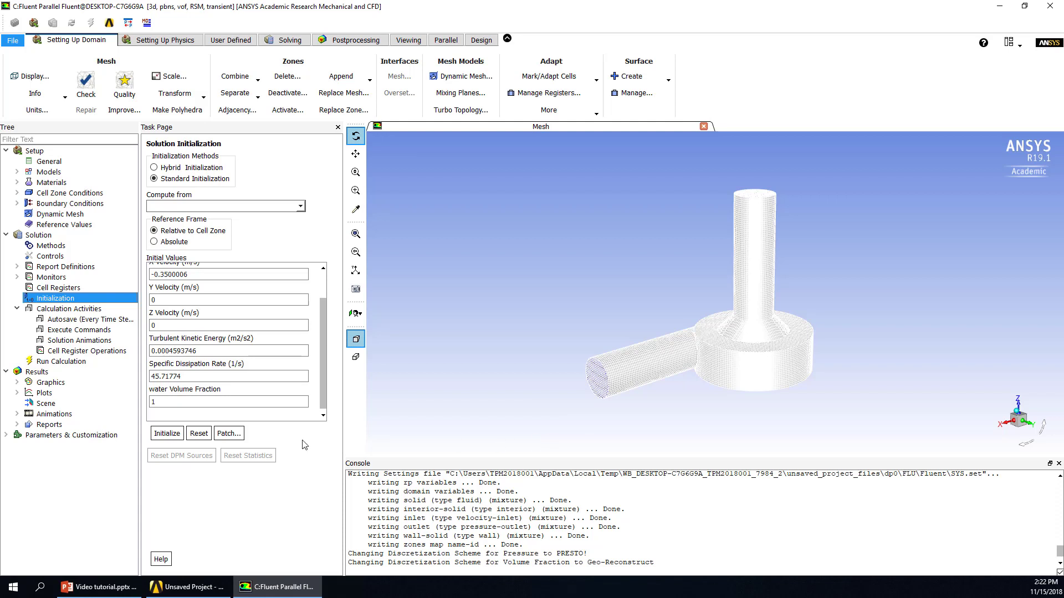
left_click(18, 382)
left_click(55, 405)
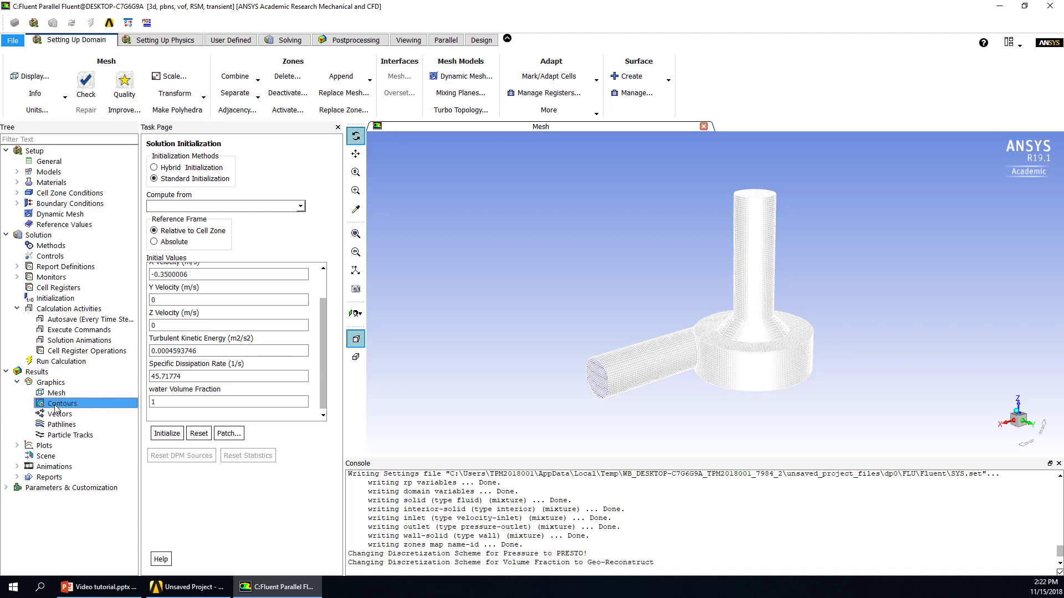
double_click(55, 407)
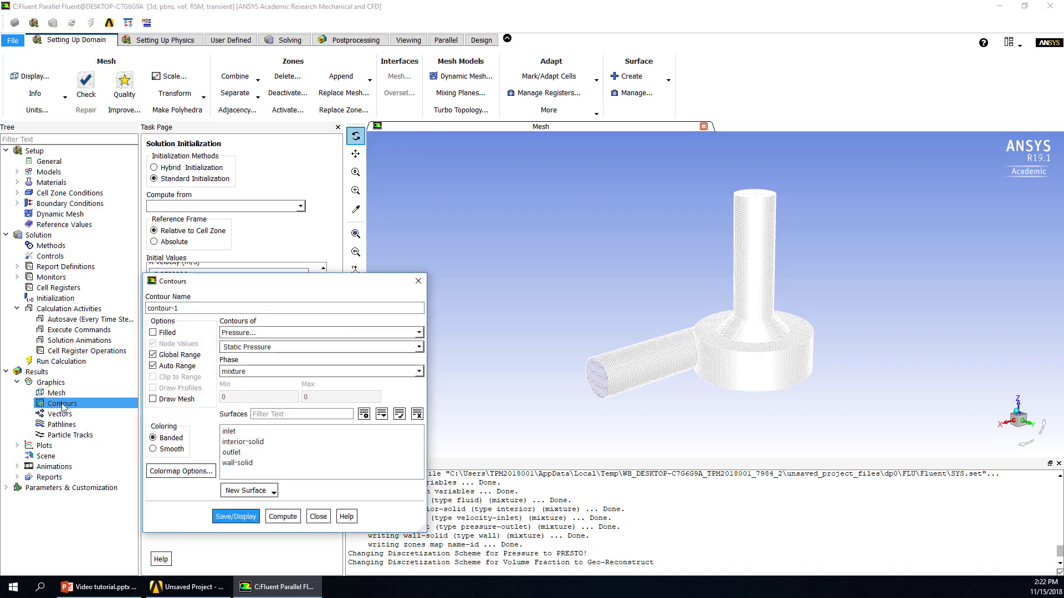
left_click_drag(287, 286, 294, 245)
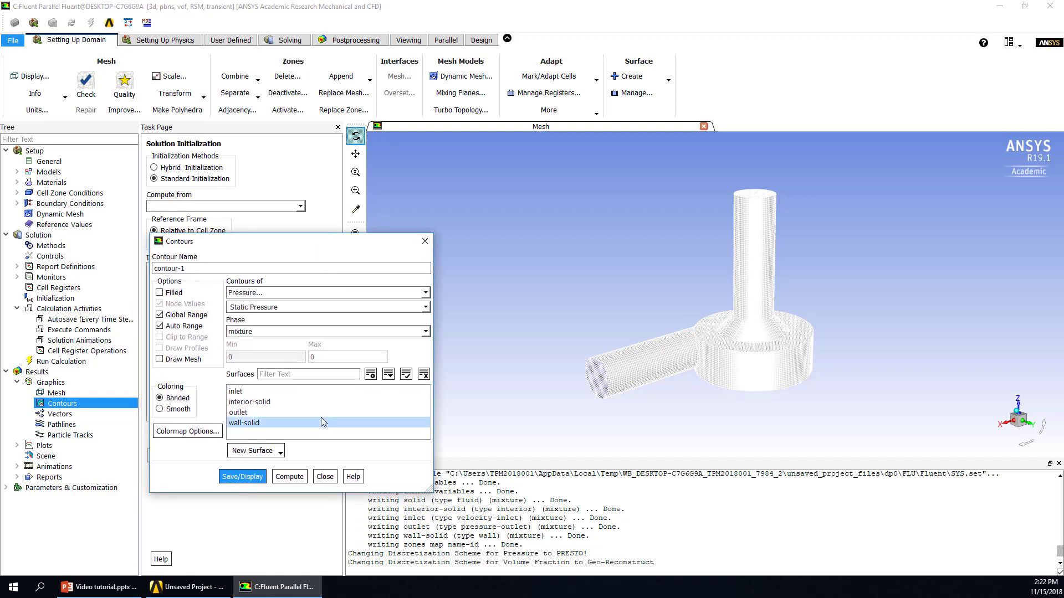
left_click(280, 293)
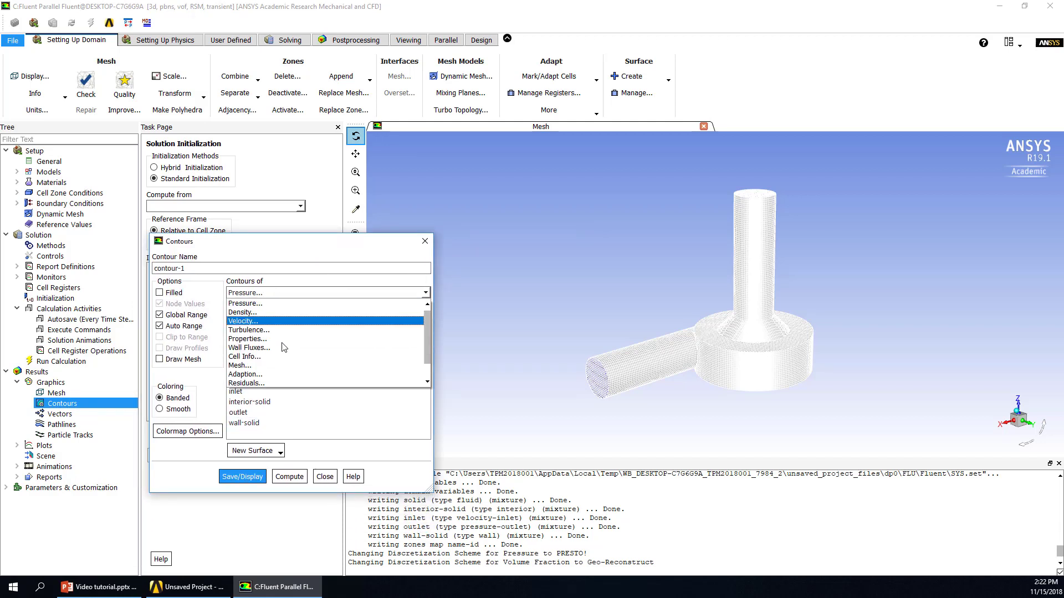
scroll(284, 375, "down", 1)
left_click(266, 383)
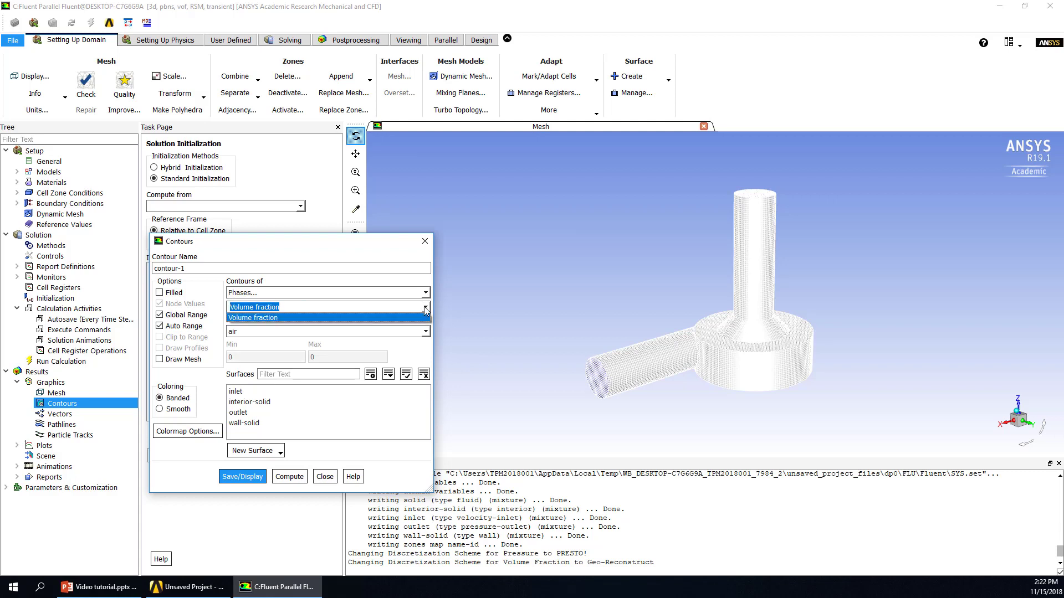
left_click(424, 332)
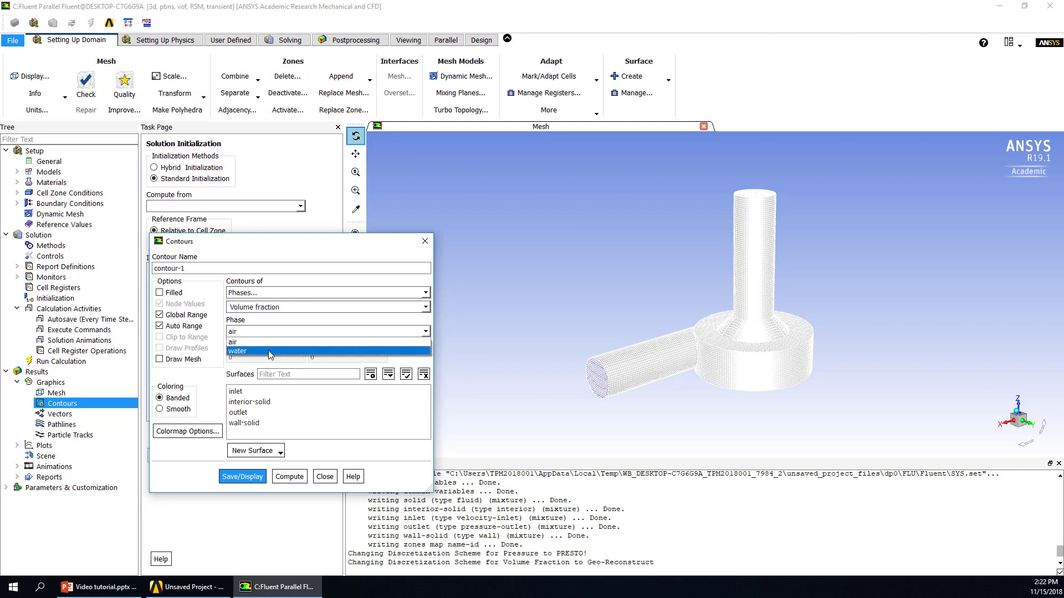
left_click(269, 354)
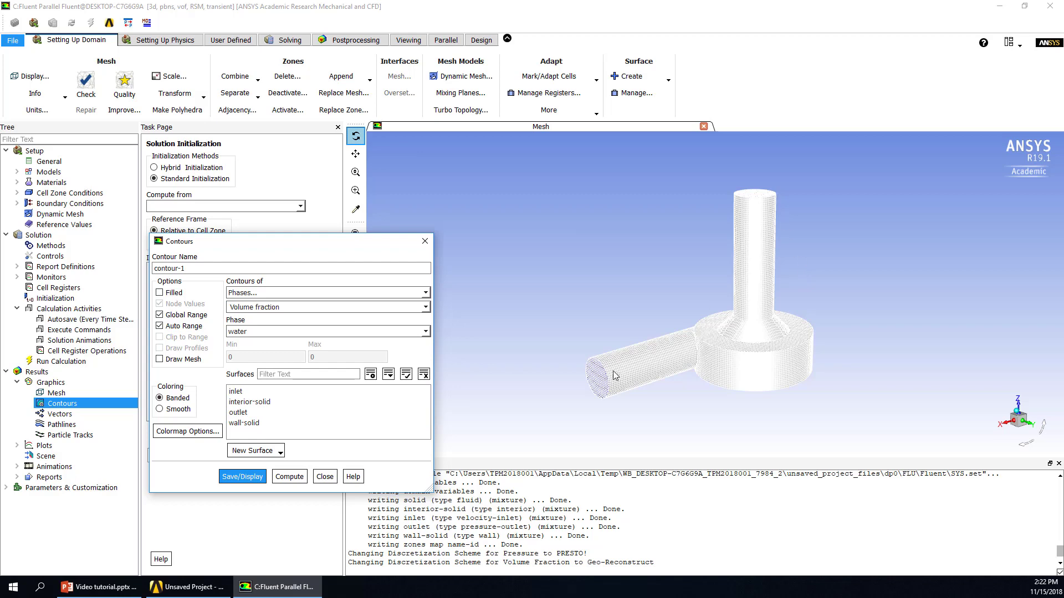
Start a new plane surface for the contour and set its first point to x 1, y 0, z 1 mm
left_click_drag(687, 314, 766, 310)
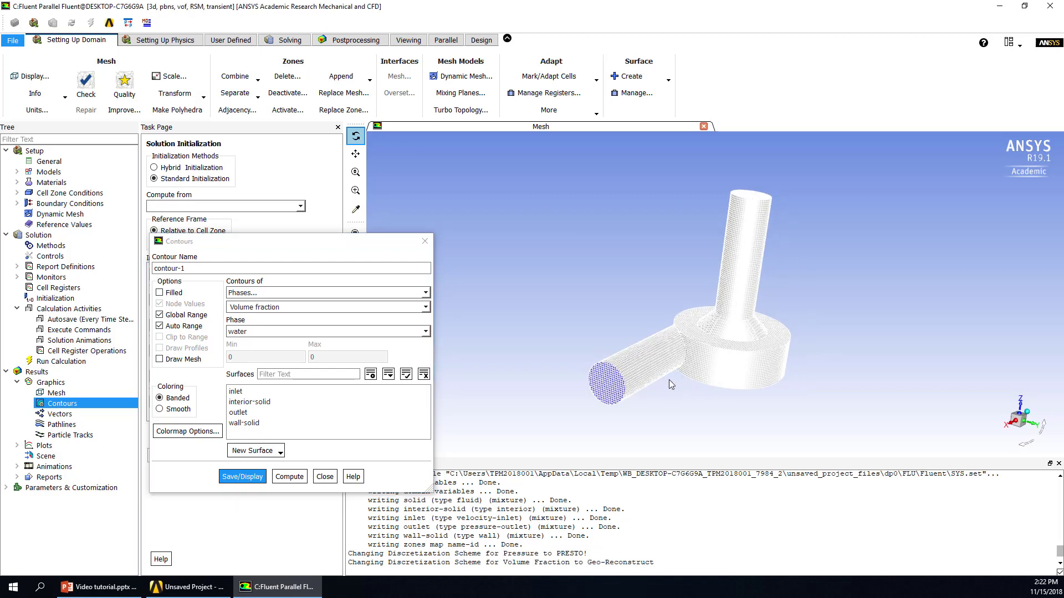
left_click(229, 423)
left_click(265, 451)
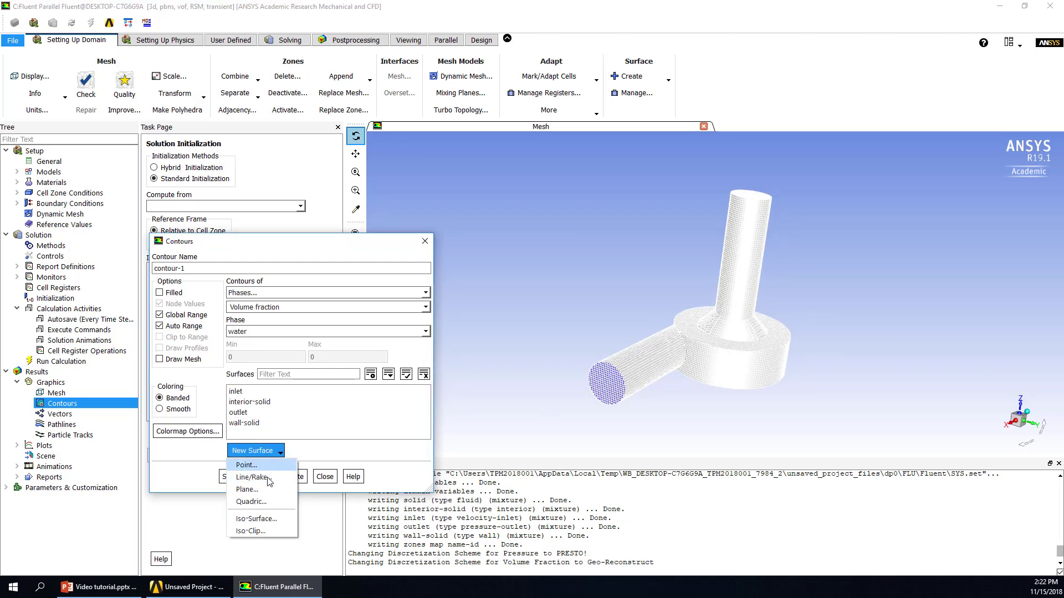
left_click(271, 490)
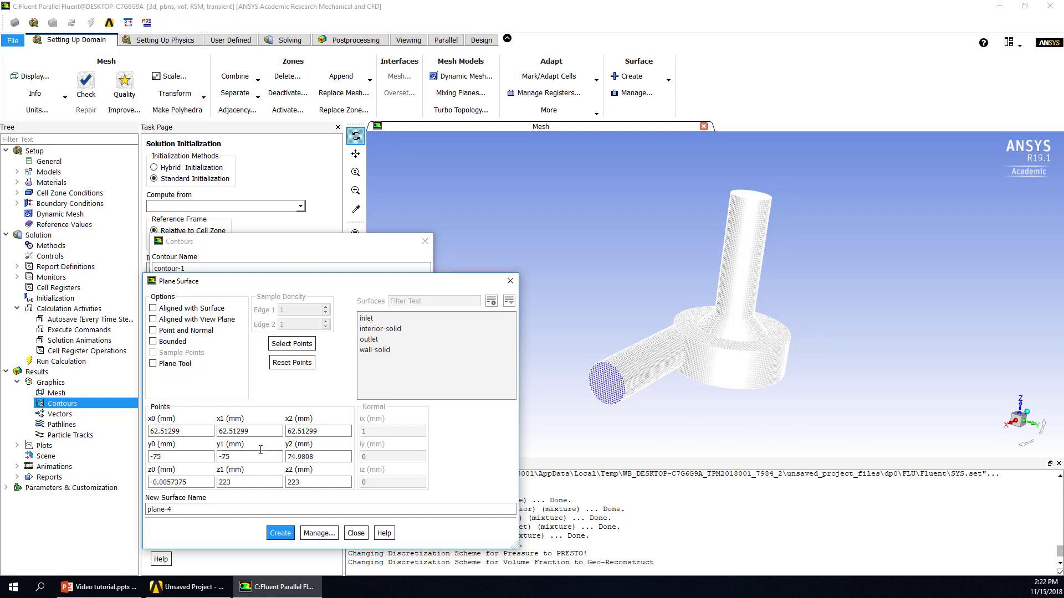
double_click(192, 432)
double_click(192, 432)
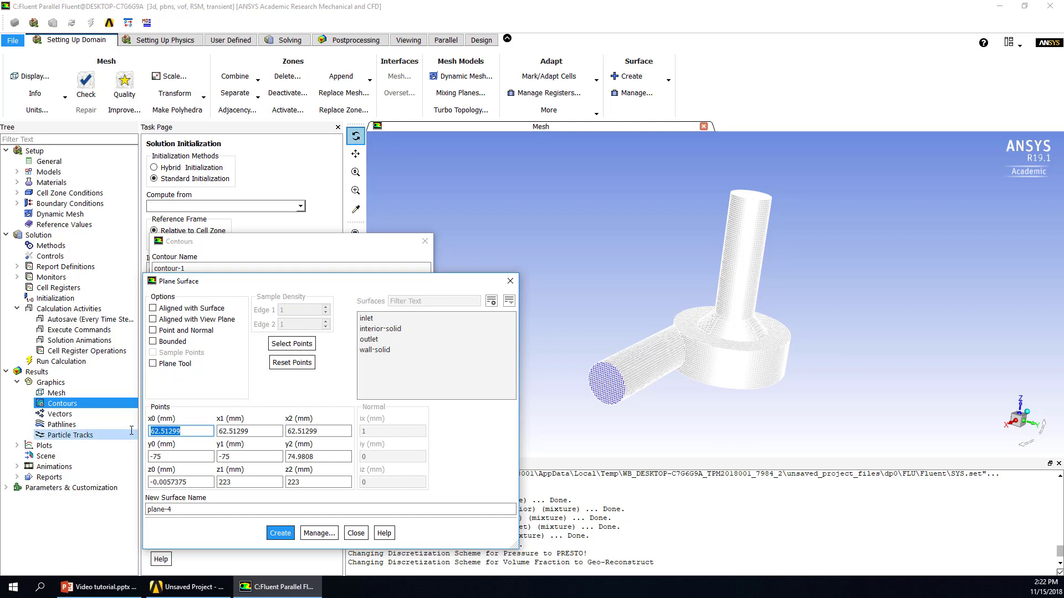
type("1")
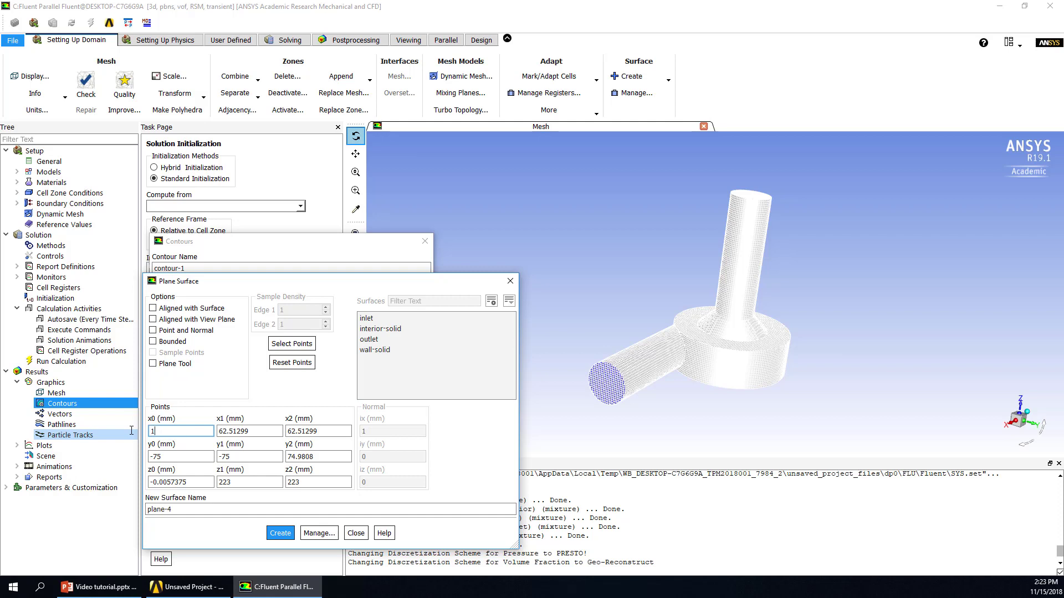
key("Tab")
type("0")
key("Tab")
type("1")
key("Tab")
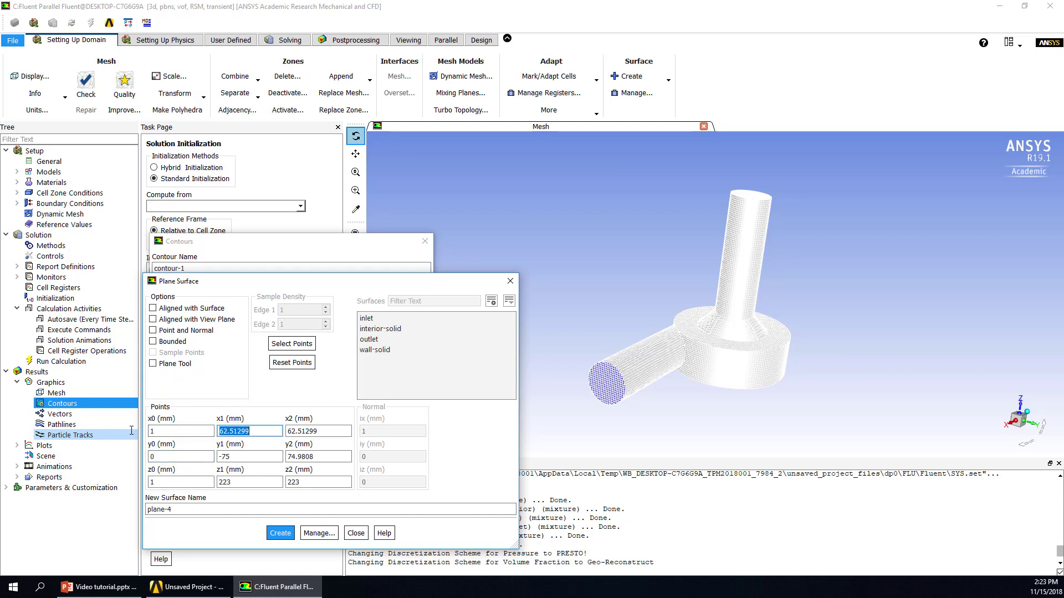
Set the plane's second point to x 1, y 0, z -1 mm and its third point to x -1, y 0, z 1 mm
type("1")
key("Tab")
type("0")
key("Tab")
type("-1")
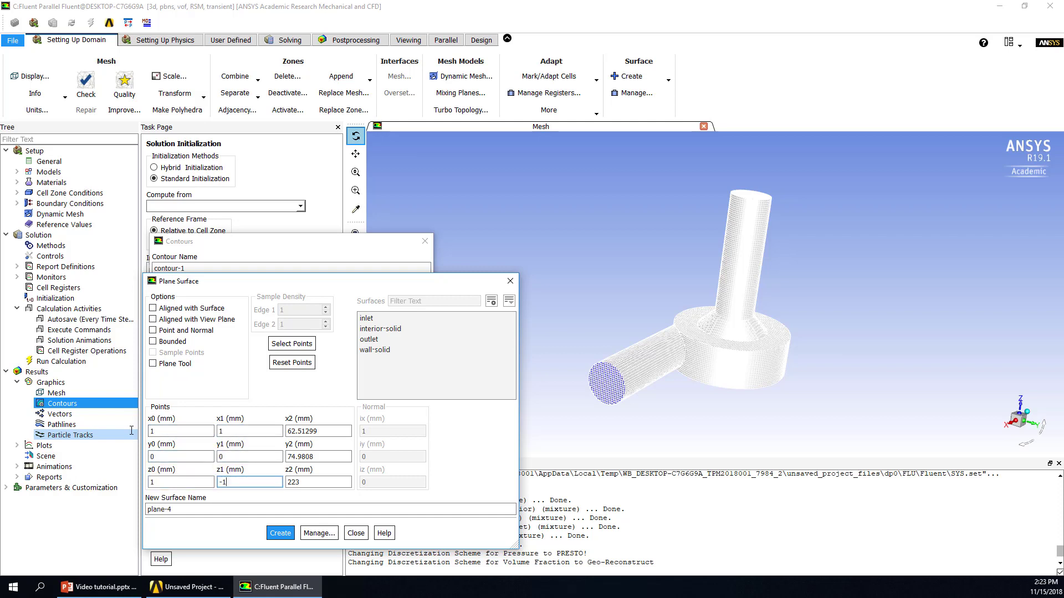
key("Tab")
type("-1")
key("Tab")
type("0")
key("Tab")
type("1")
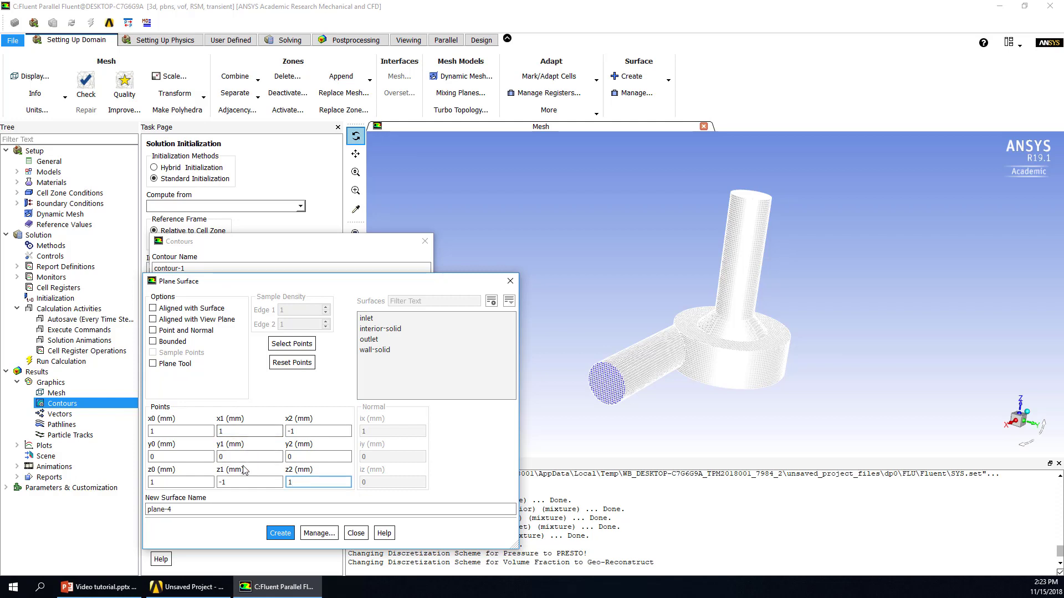
Create the plane surface under the name plane-center and select it as the surface for the water volume fraction contour
left_click(180, 508)
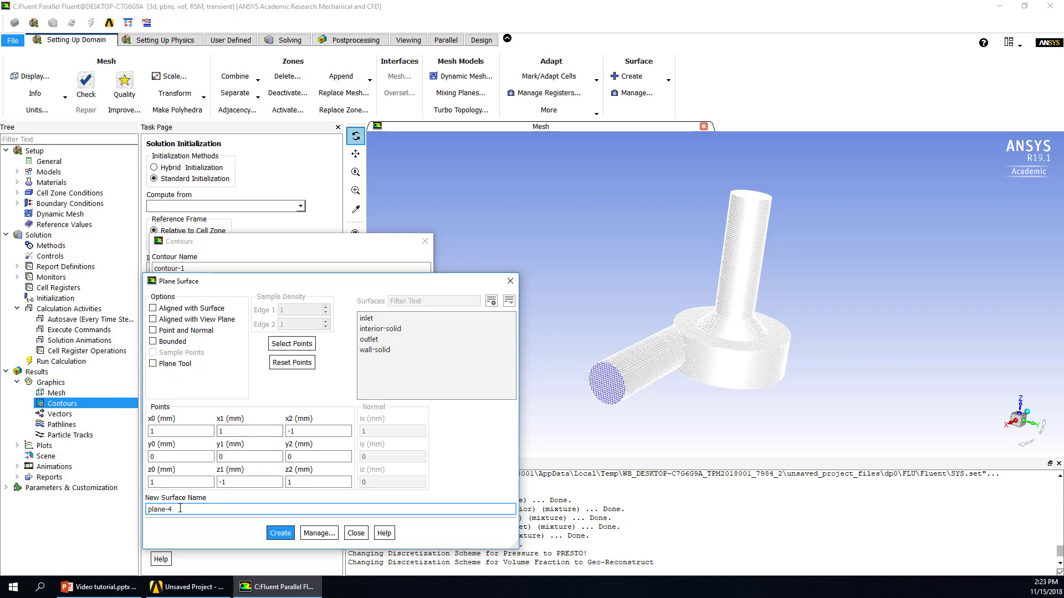
key("BackSpace")
type("center")
left_click(278, 535)
left_click(356, 533)
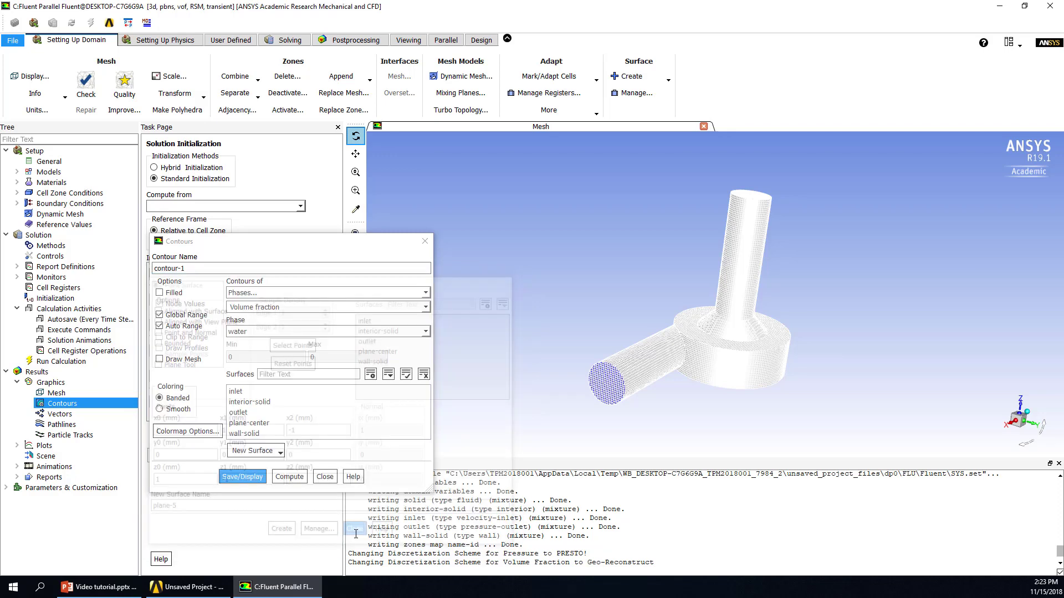
left_click(263, 424)
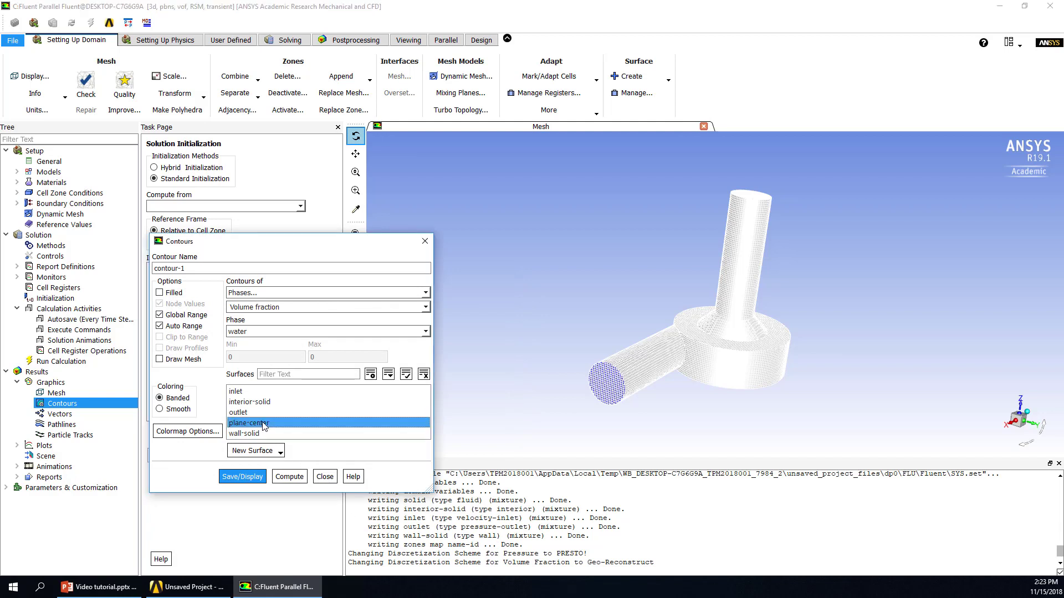
Save and display the water volume fraction contour as filled, view it face-on along the Y axis, and close its definition
left_click(246, 480)
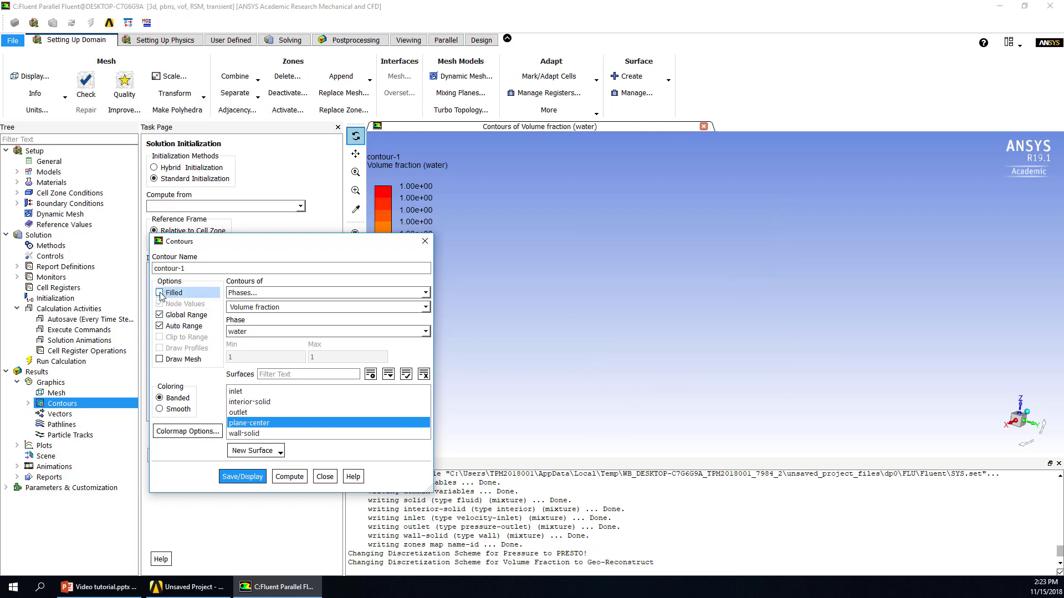
left_click(160, 293)
left_click(235, 476)
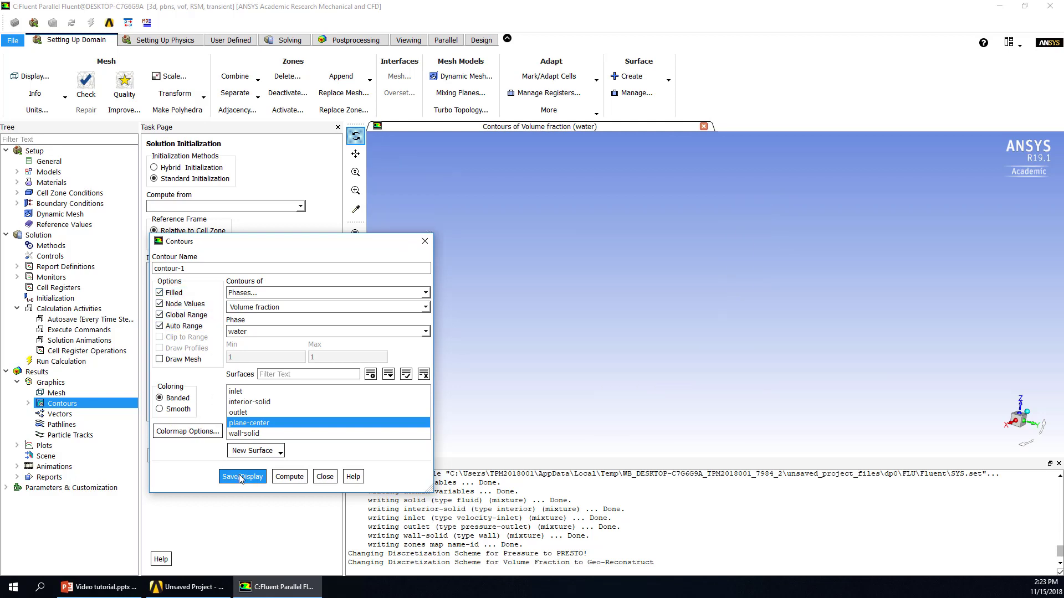
left_click(1038, 429)
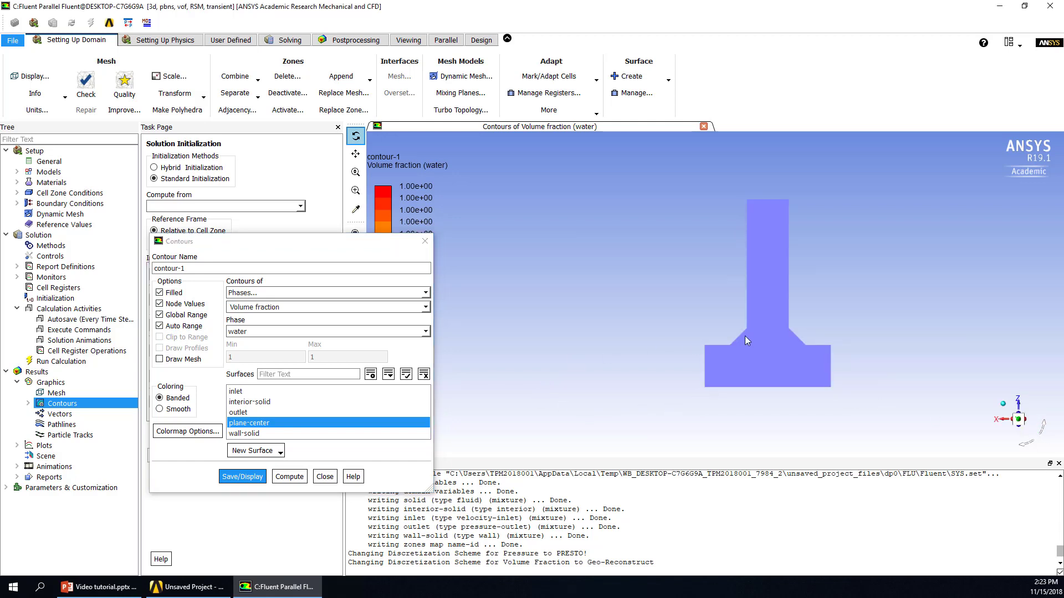
left_click_drag(323, 248, 198, 204)
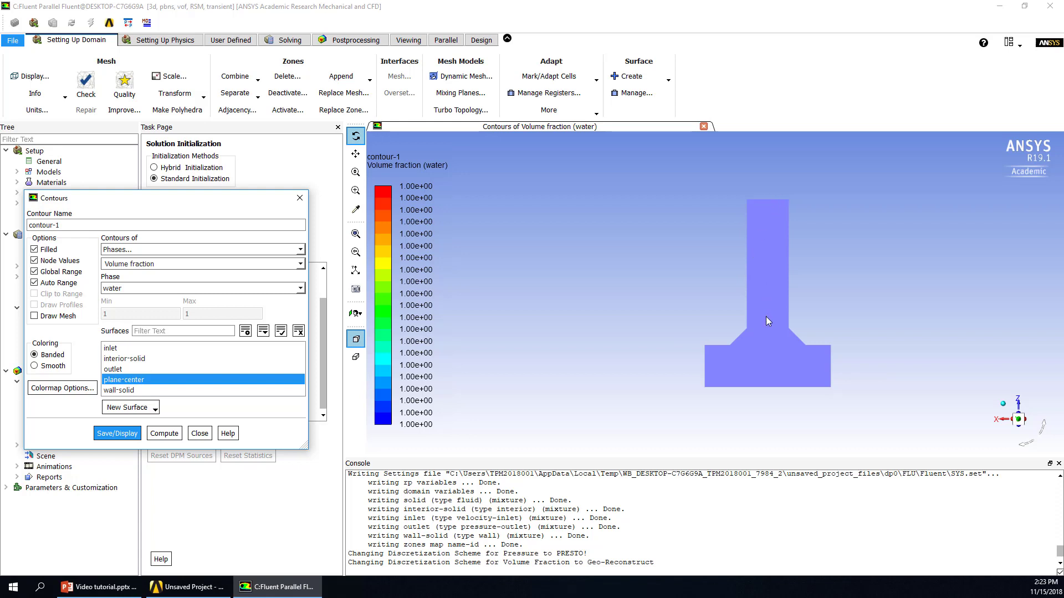
left_click(199, 434)
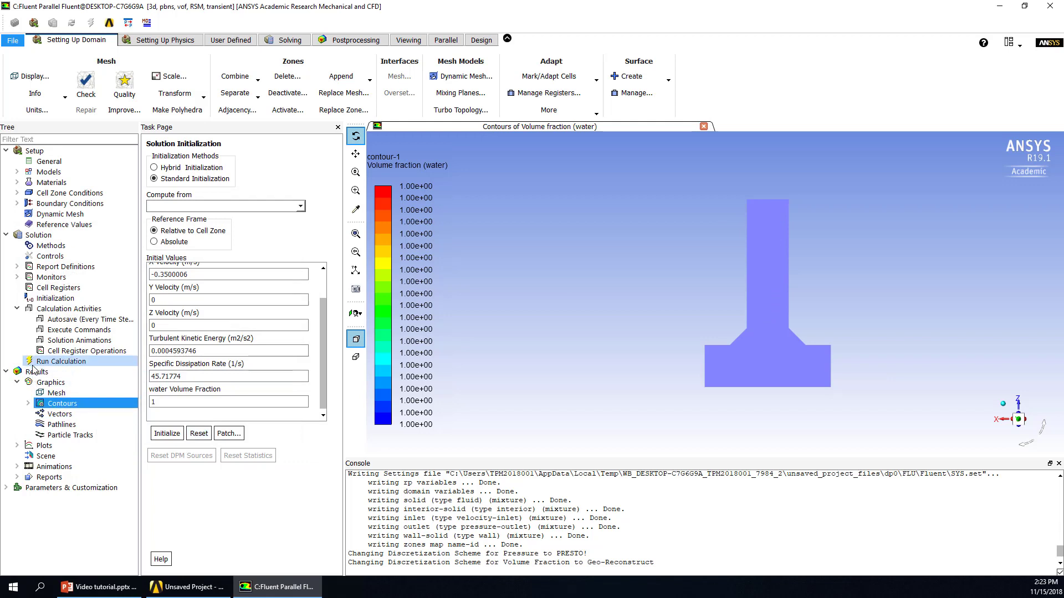
Define a solution animation that records contour-1 every 25 time steps
double_click(78, 341)
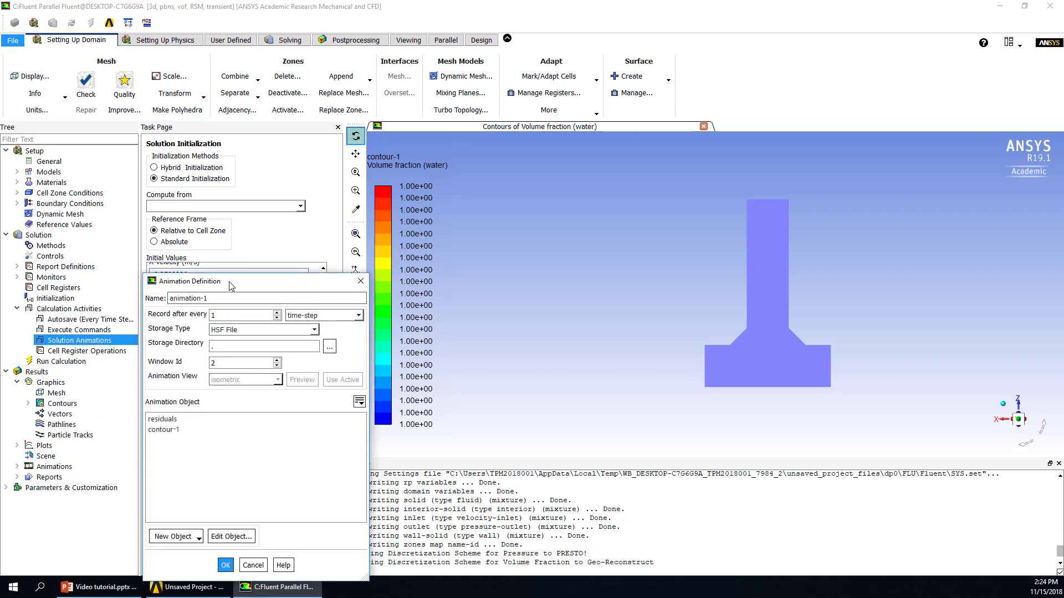
left_click_drag(231, 286, 254, 230)
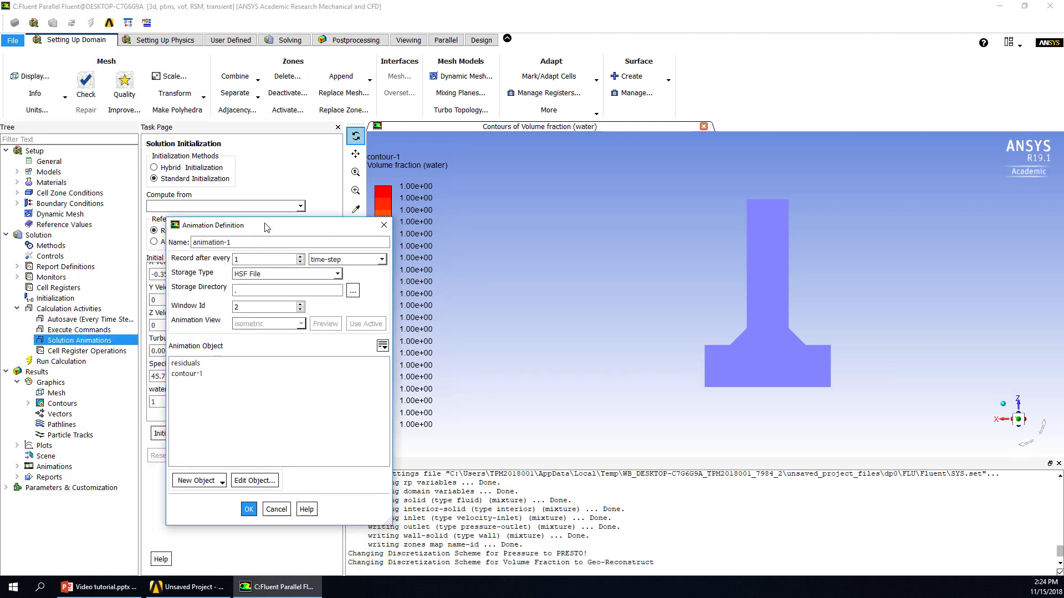
left_click(279, 262)
left_click_drag(279, 262, 228, 261)
type("25")
left_click(195, 376)
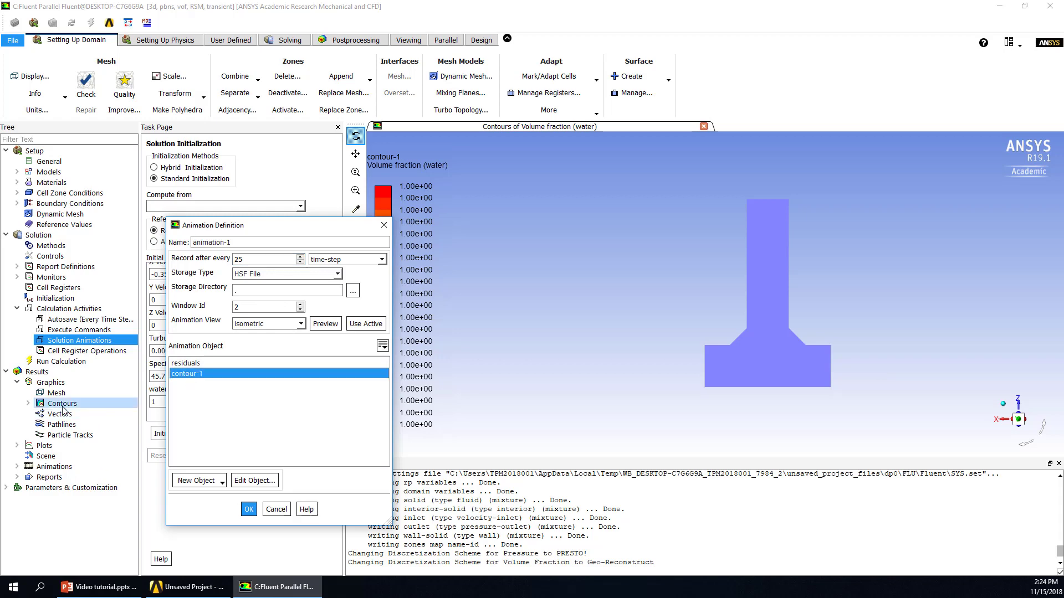
Preview the contour animation in the isometric view and try the right view
left_click(327, 325)
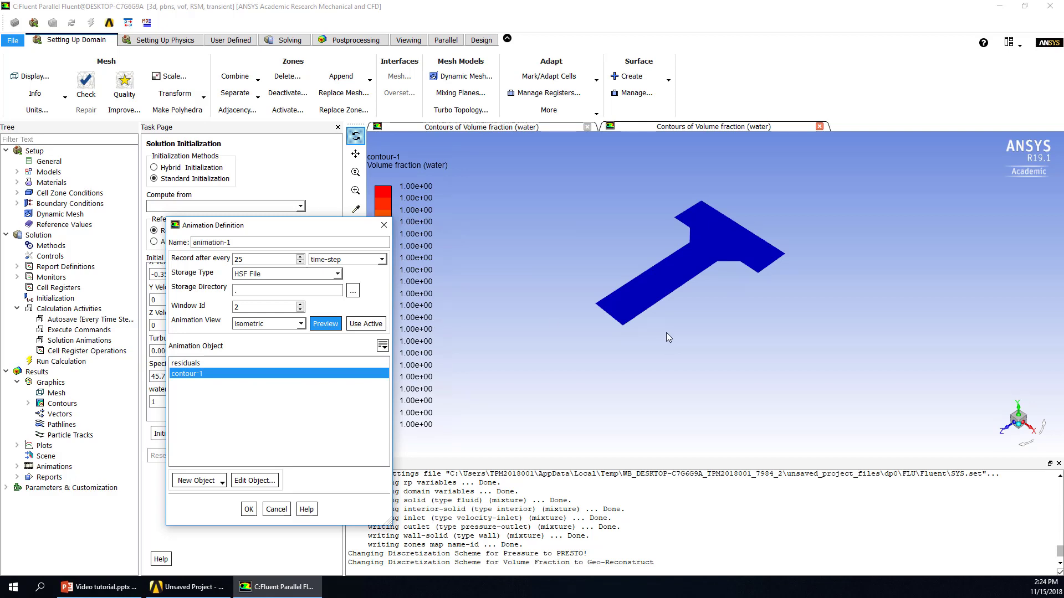
left_click(301, 324)
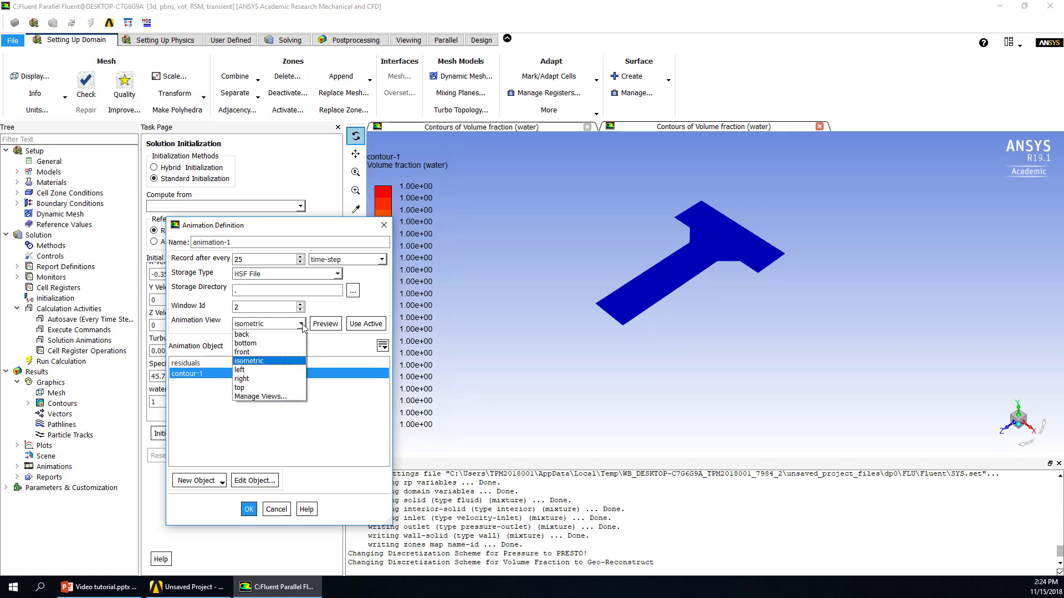
left_click(279, 380)
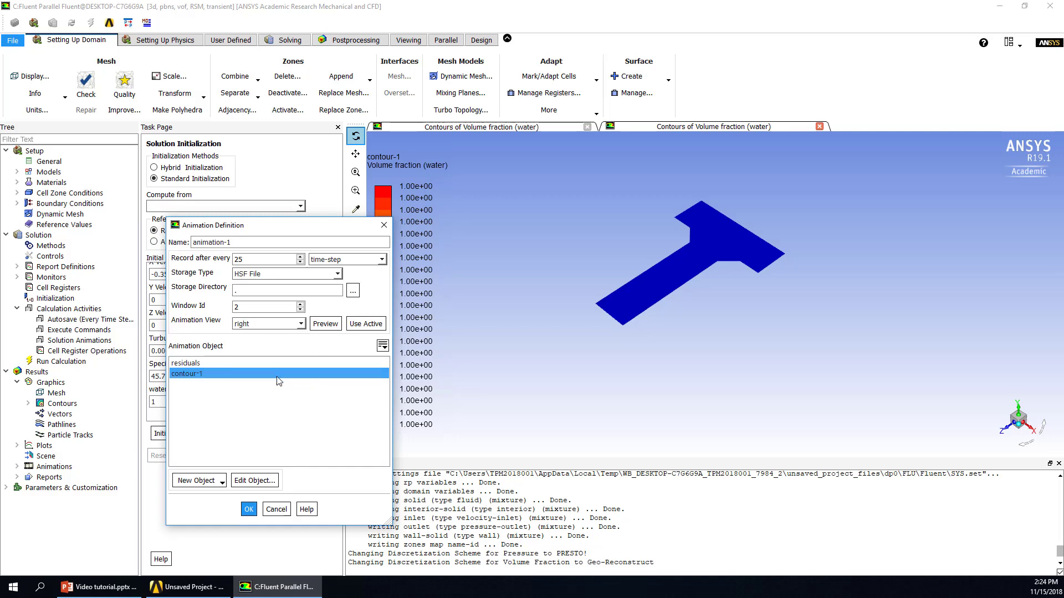
left_click(324, 324)
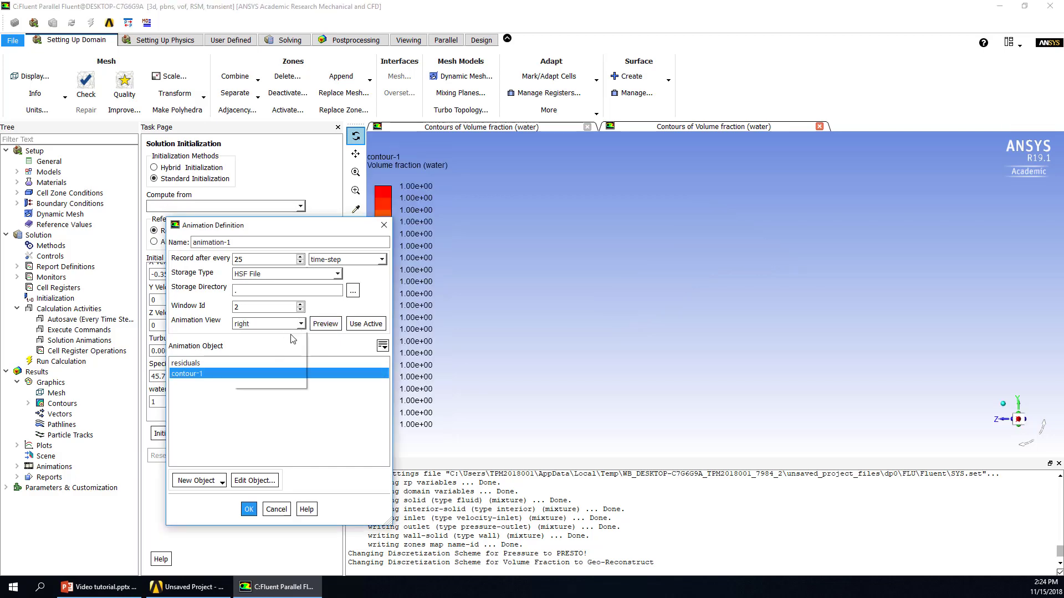
Set the animation view to top, preview it, and confirm the animation definition
left_click(301, 324)
left_click(260, 389)
left_click(325, 326)
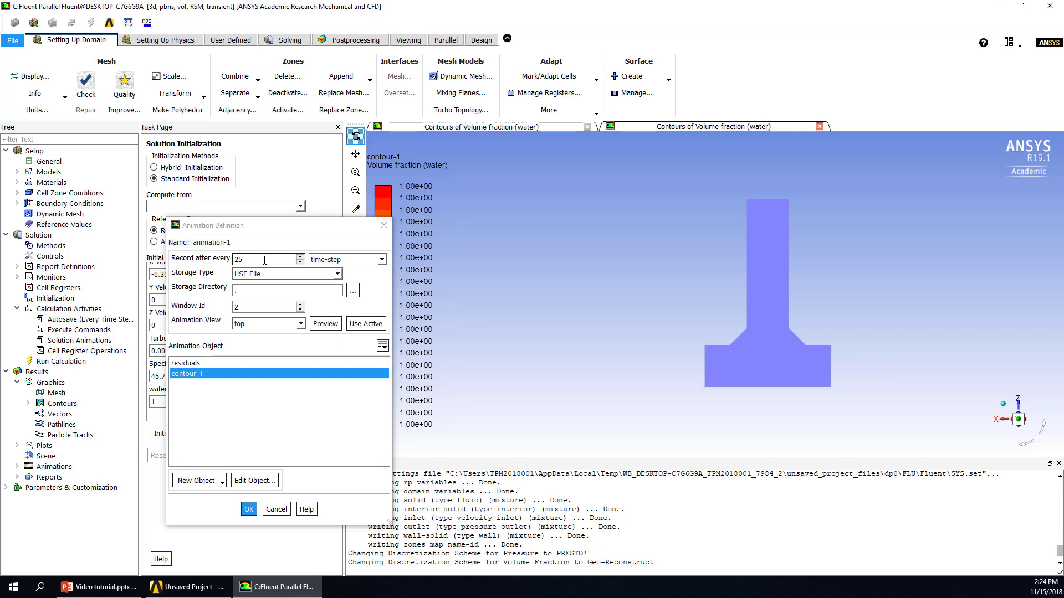
left_click(249, 510)
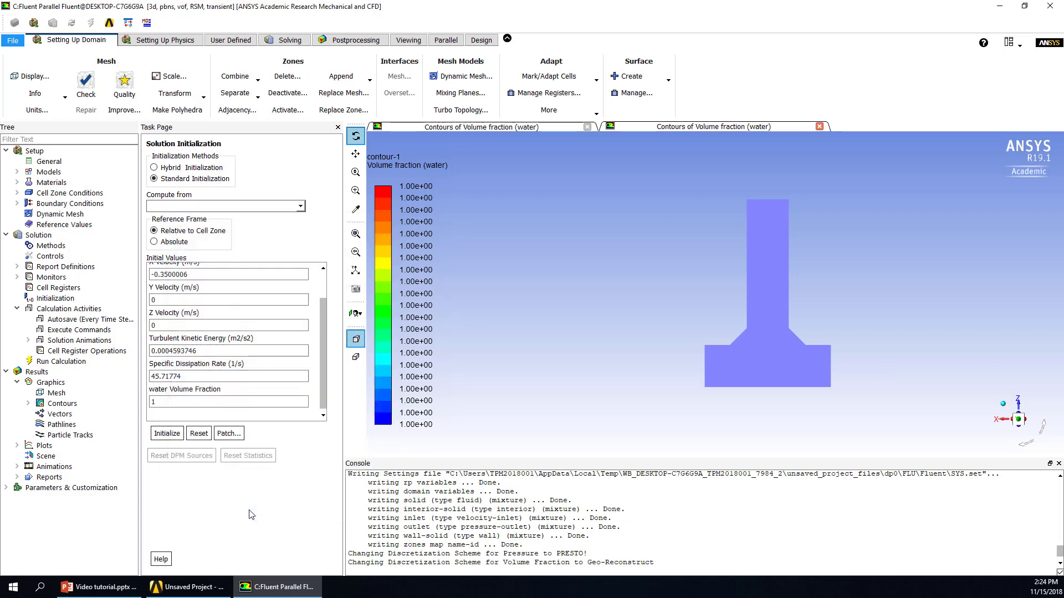
Set the calculation's time step size to 0.001 s, number of time steps to 80000, and maximum iterations per time step to 50
left_click(63, 361)
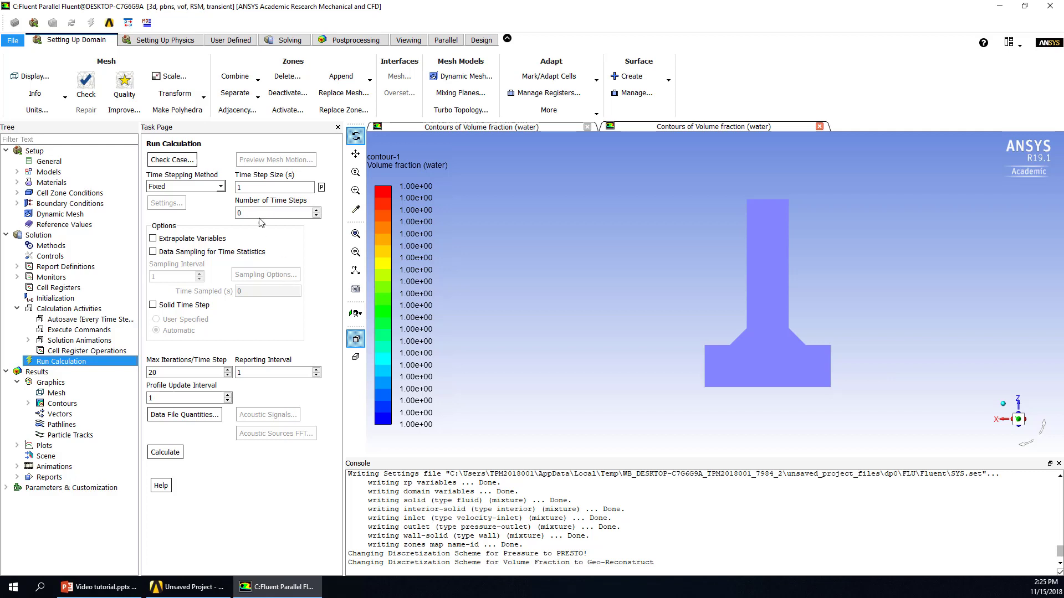
double_click(242, 187)
type("0")
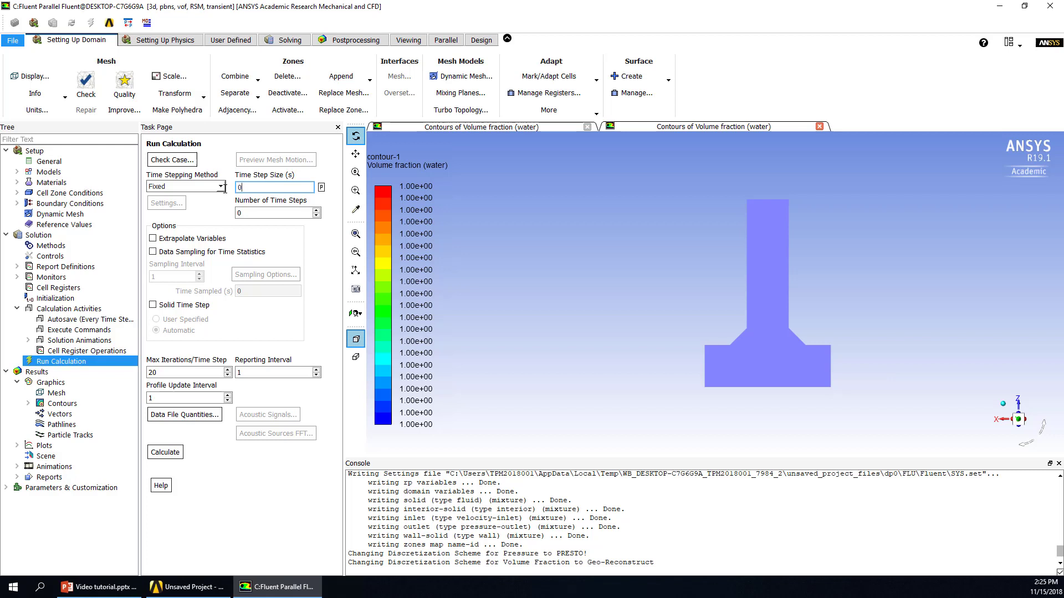
type(".001")
left_click(238, 212)
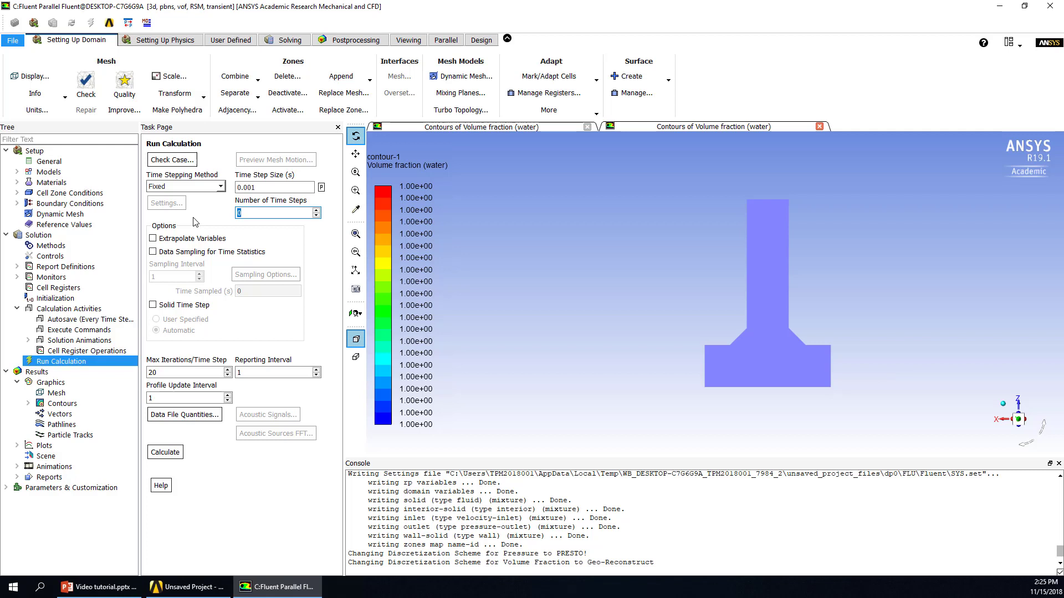
type("8")
type("0000")
left_click_drag(171, 369, 147, 372)
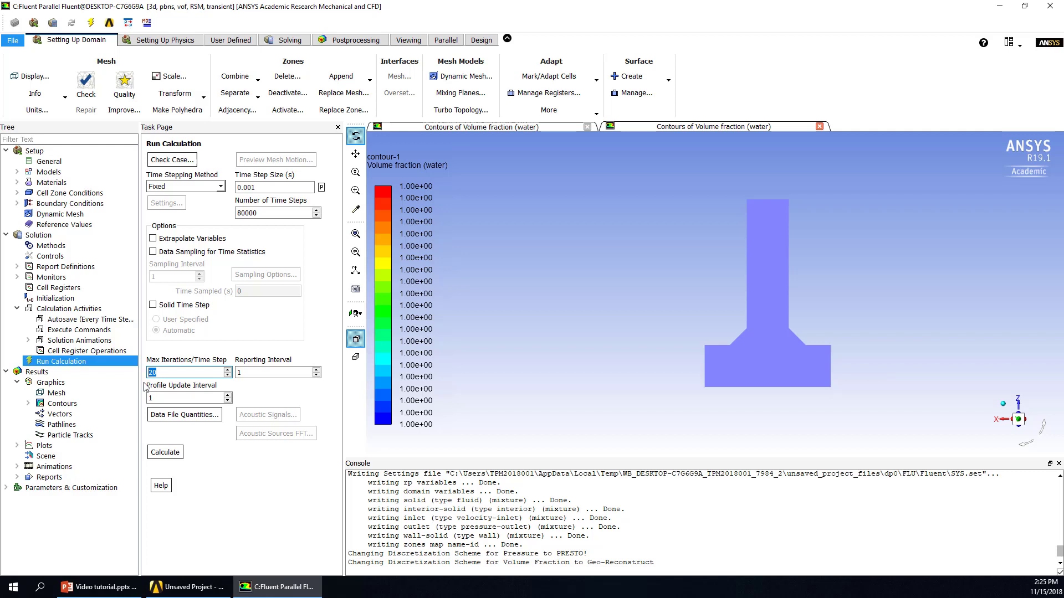
type("50")
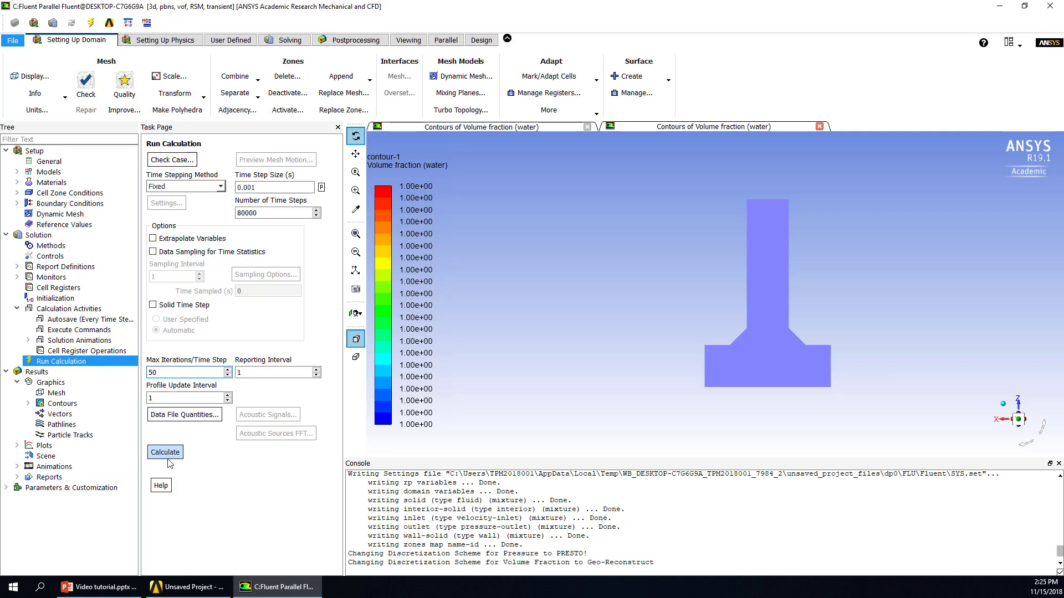
Run the case check, review its recommendation, and close it
left_click(170, 161)
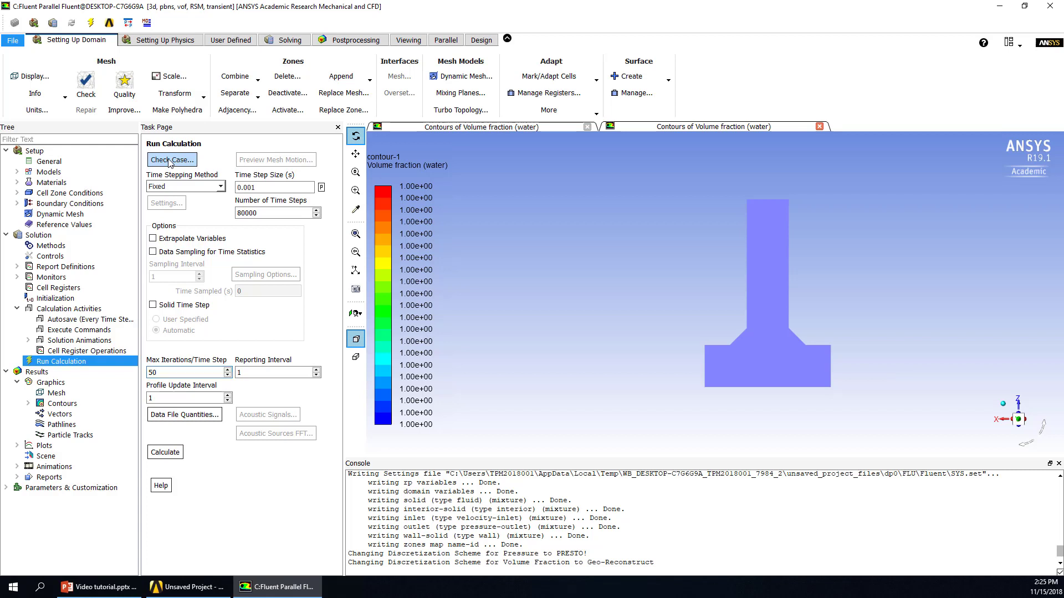
left_click_drag(250, 291, 319, 265)
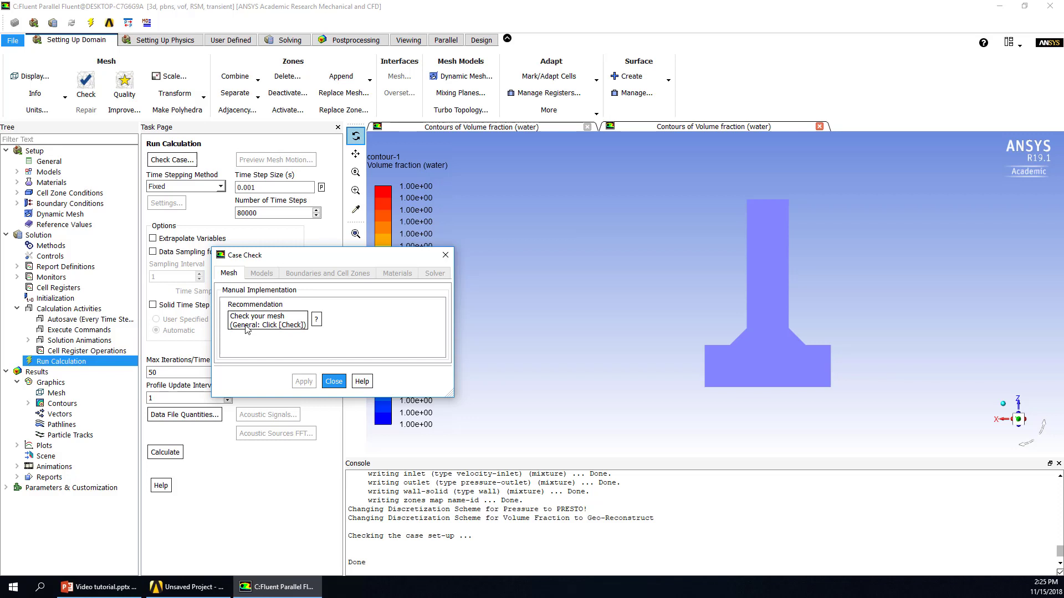
left_click(333, 382)
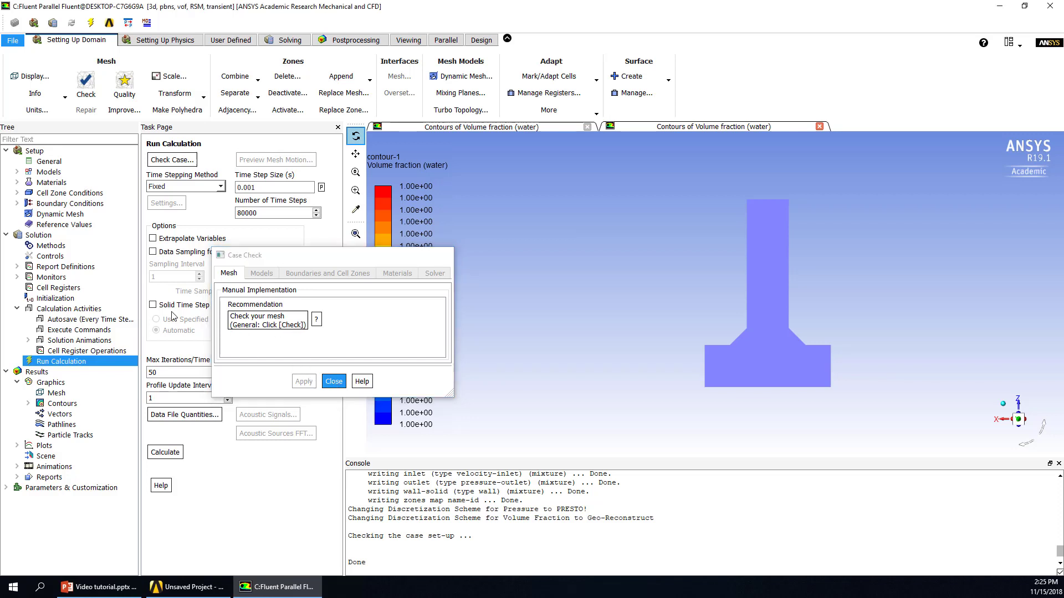
Check the mesh, rerun the case check from the calculation settings, and dismiss its message
left_click(47, 162)
left_click(236, 171)
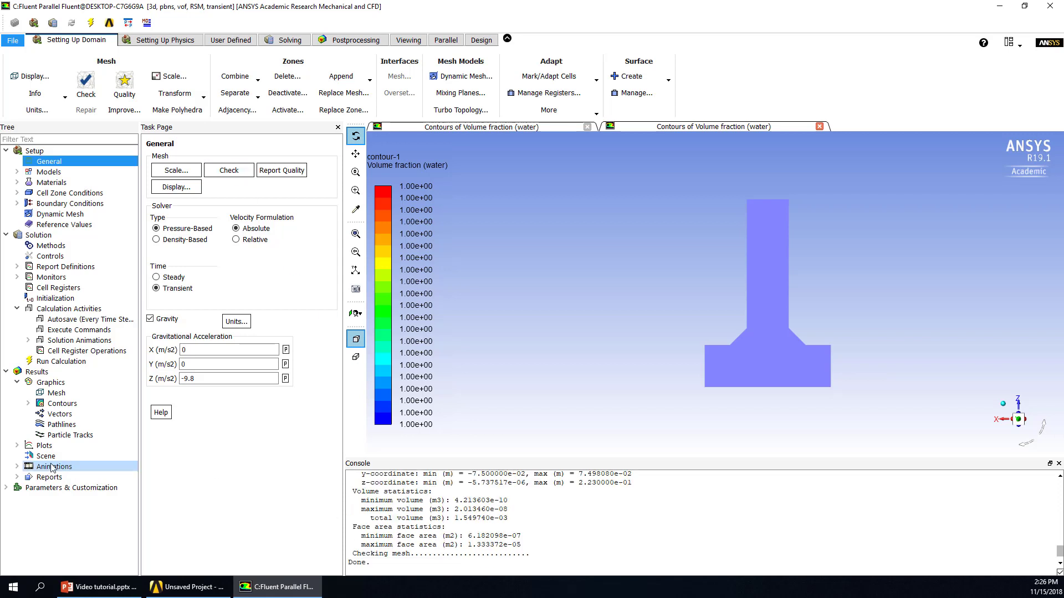
left_click(71, 363)
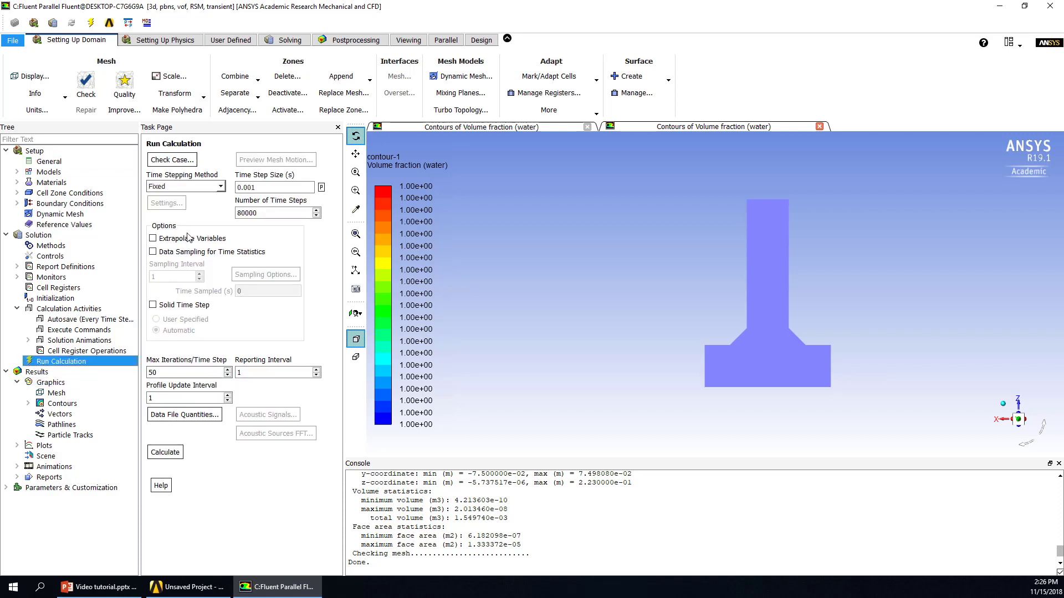
left_click(178, 162)
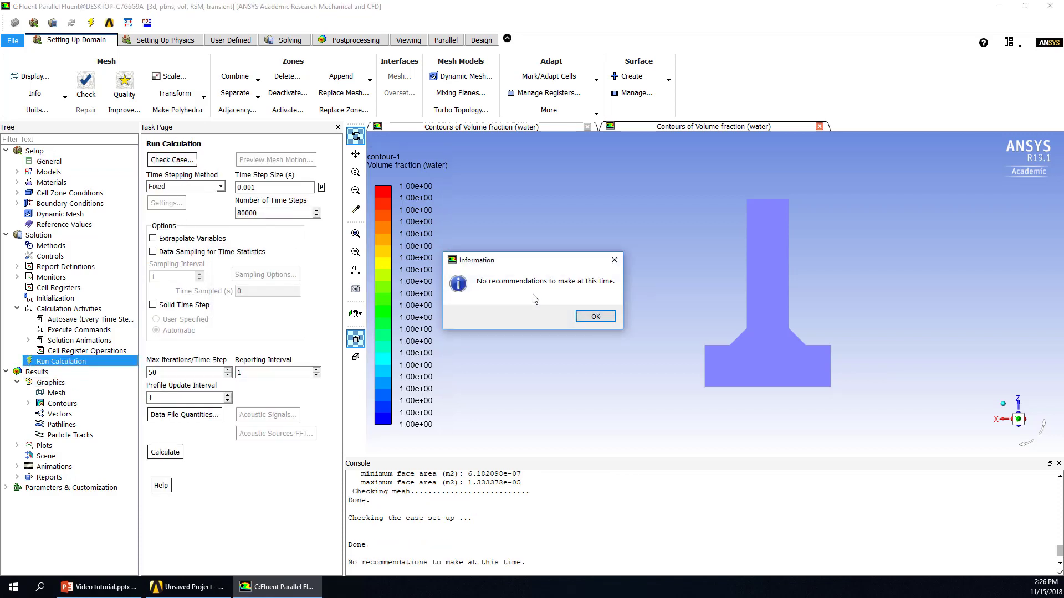
left_click(588, 318)
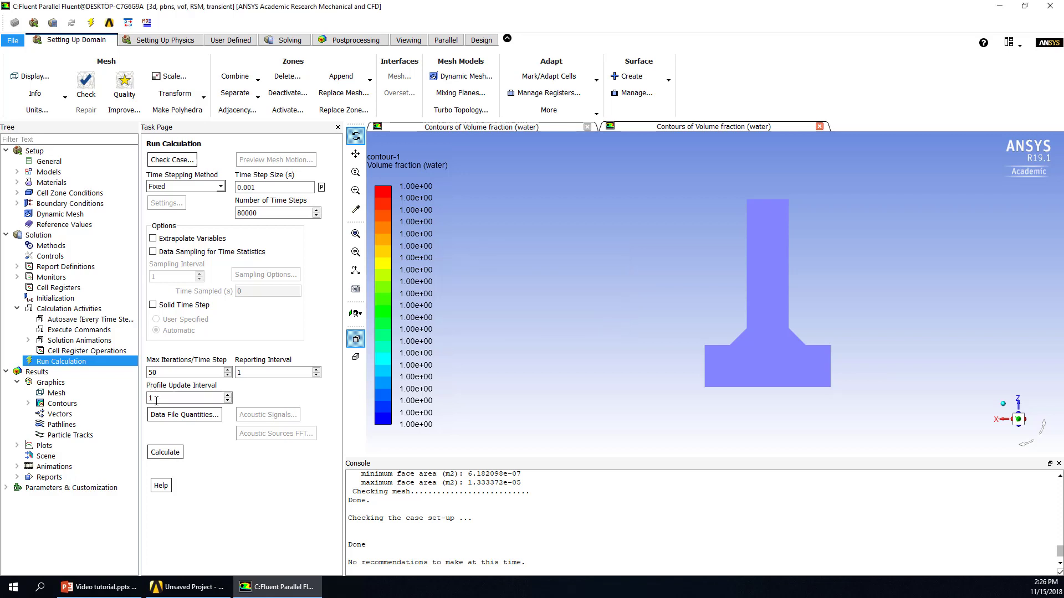
Start the calculation and monitor the scaled residuals and the water volume fraction contour while it runs
left_click(166, 453)
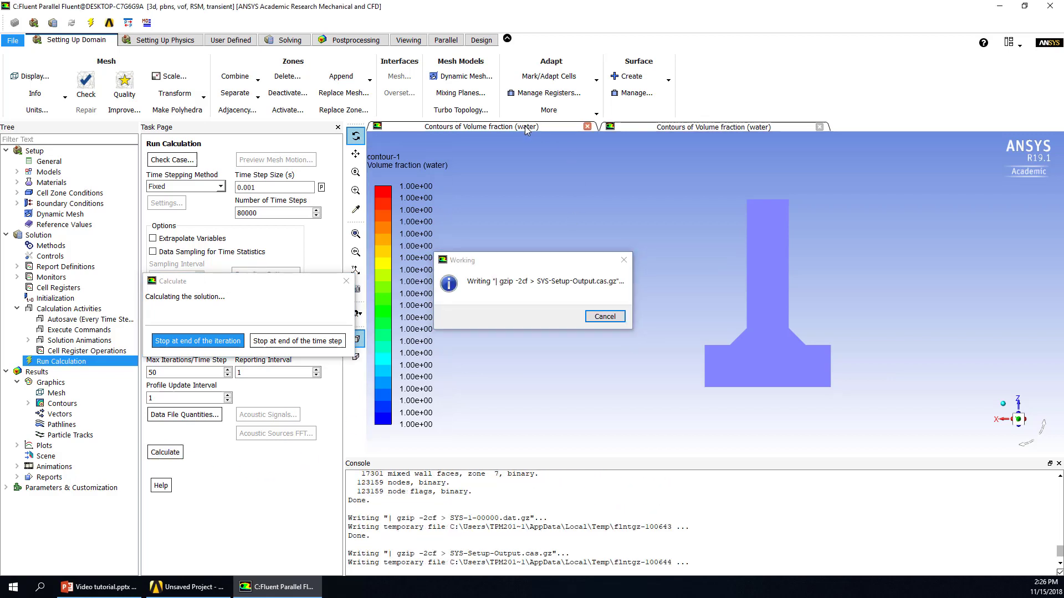
left_click(660, 131)
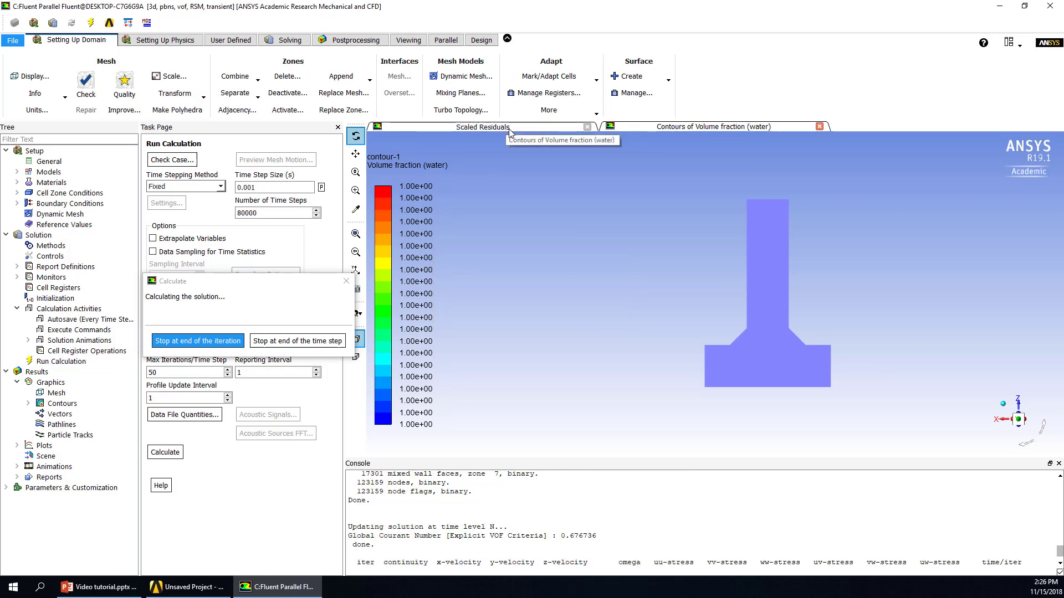
left_click(509, 129)
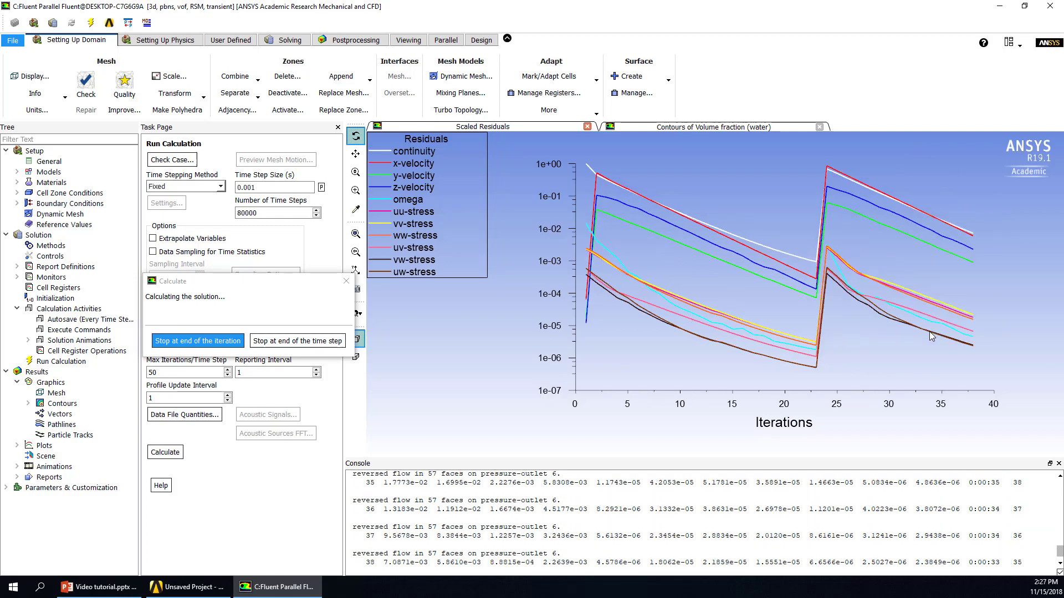
left_click(700, 126)
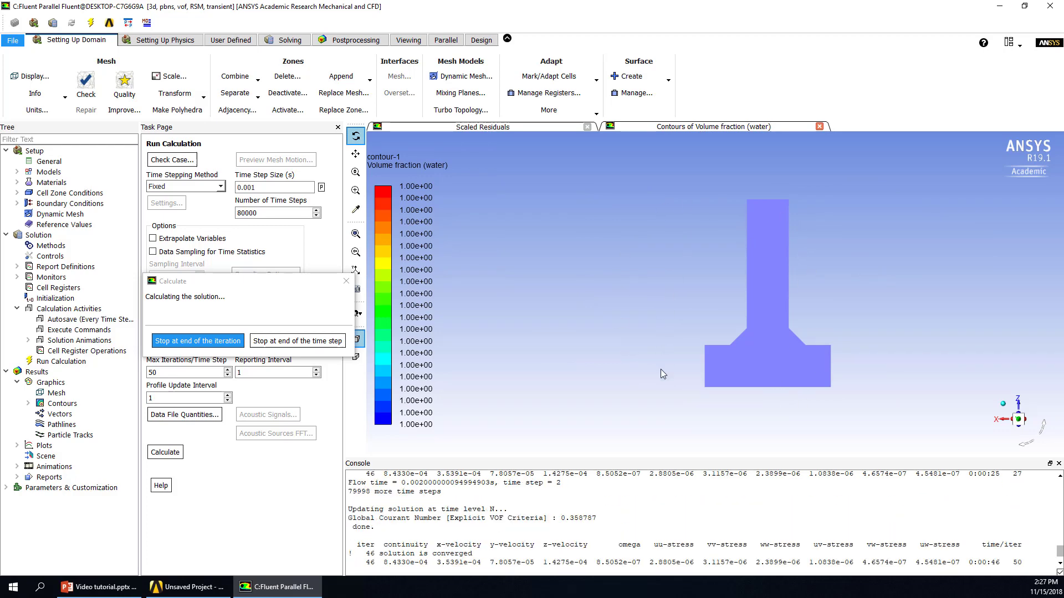
left_click(513, 127)
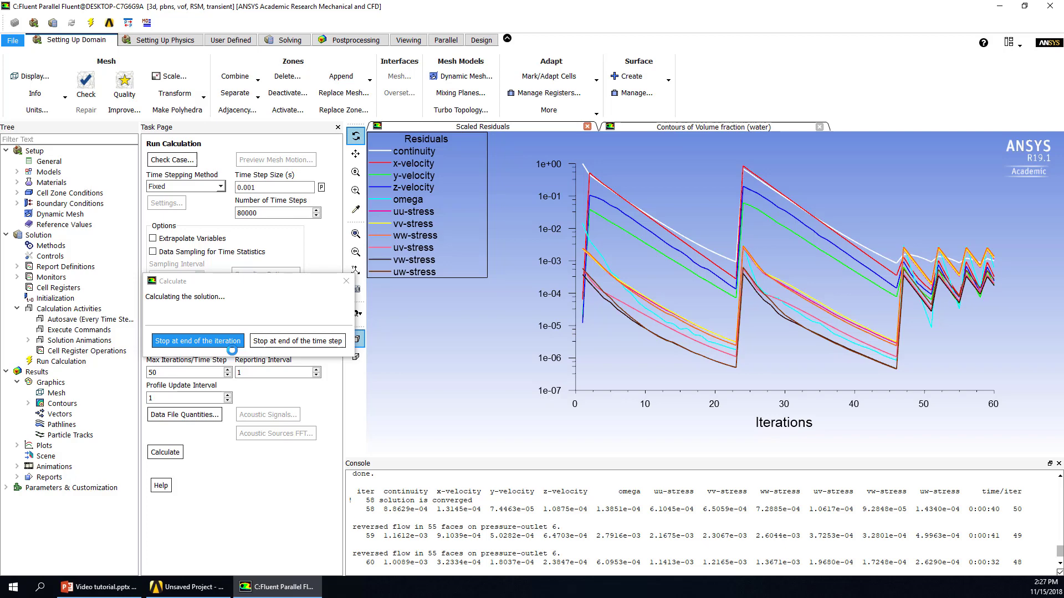
left_click(645, 127)
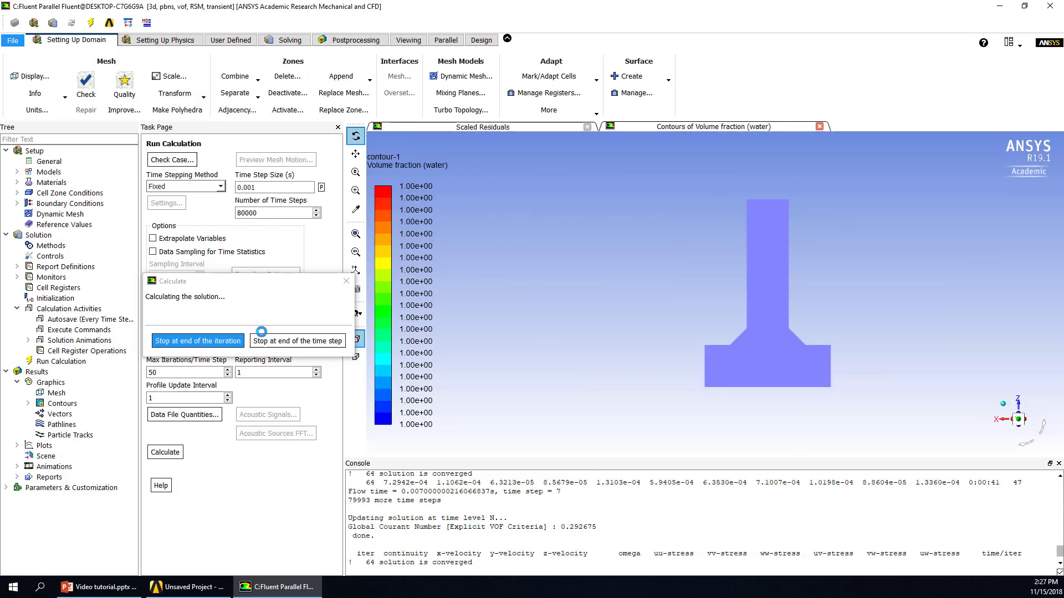
Return to the scaled residuals plot and stop the calculation at the end of the current time step
left_click(487, 127)
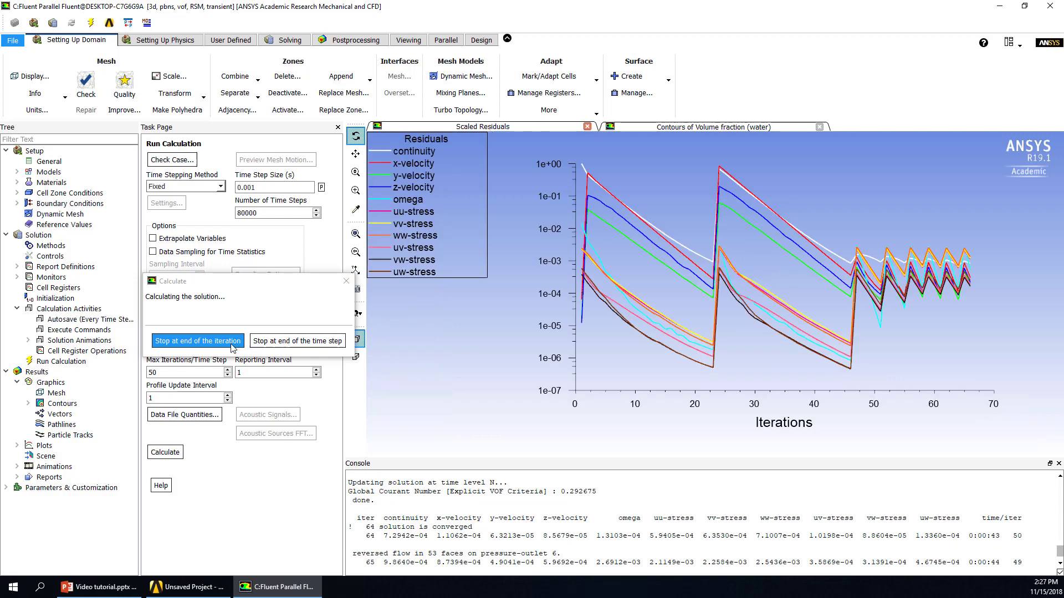
left_click(308, 341)
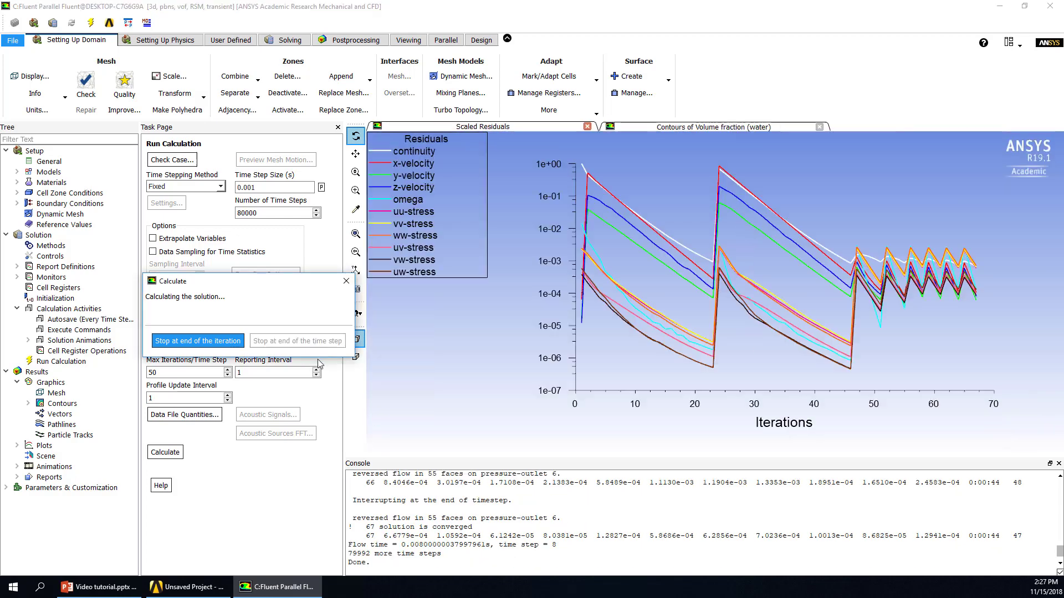
left_click(565, 328)
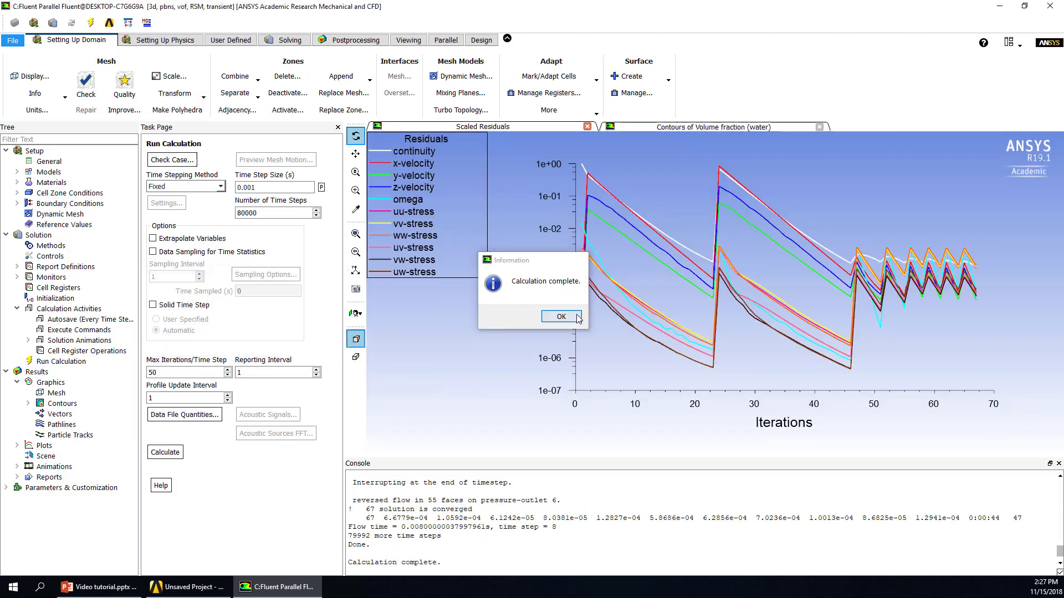
Close Fluent and confirm quitting the application
left_click(1051, 7)
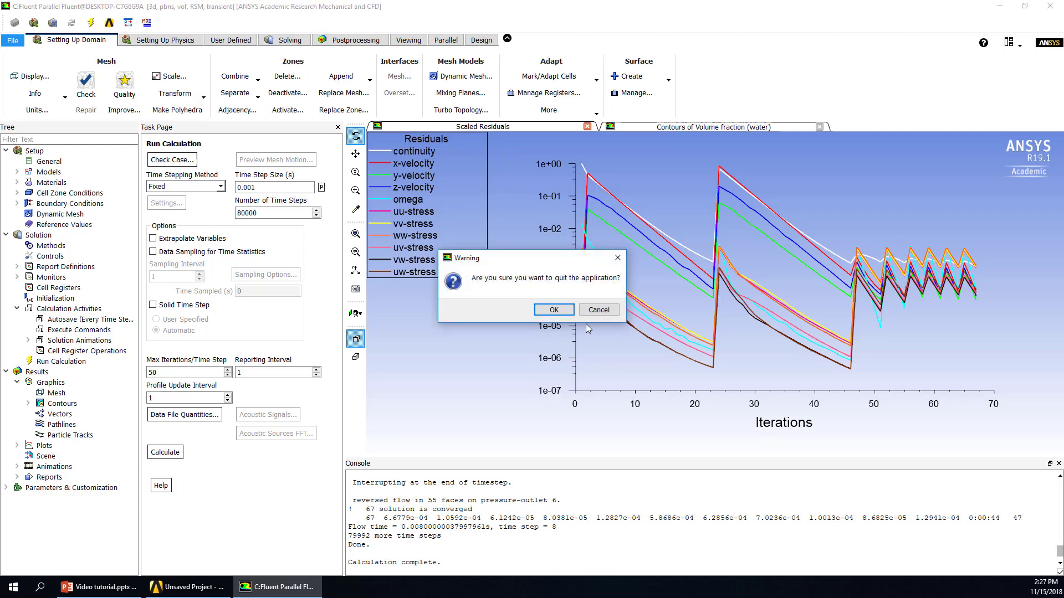
left_click(550, 311)
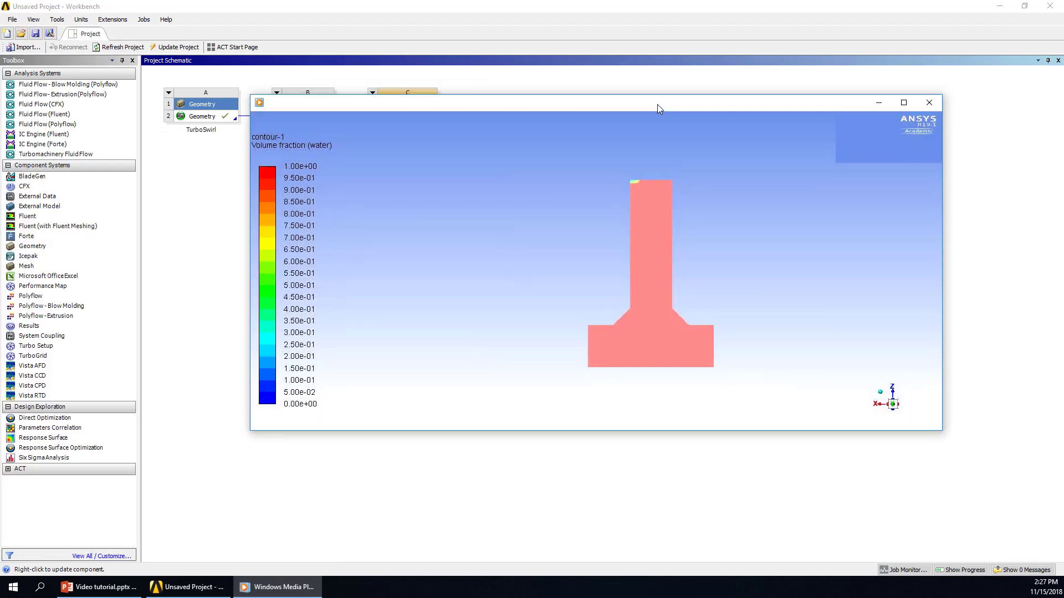
Enlarge the animation-1 video of the water volume fraction, play it through, replay it, and close the player
double_click(651, 105)
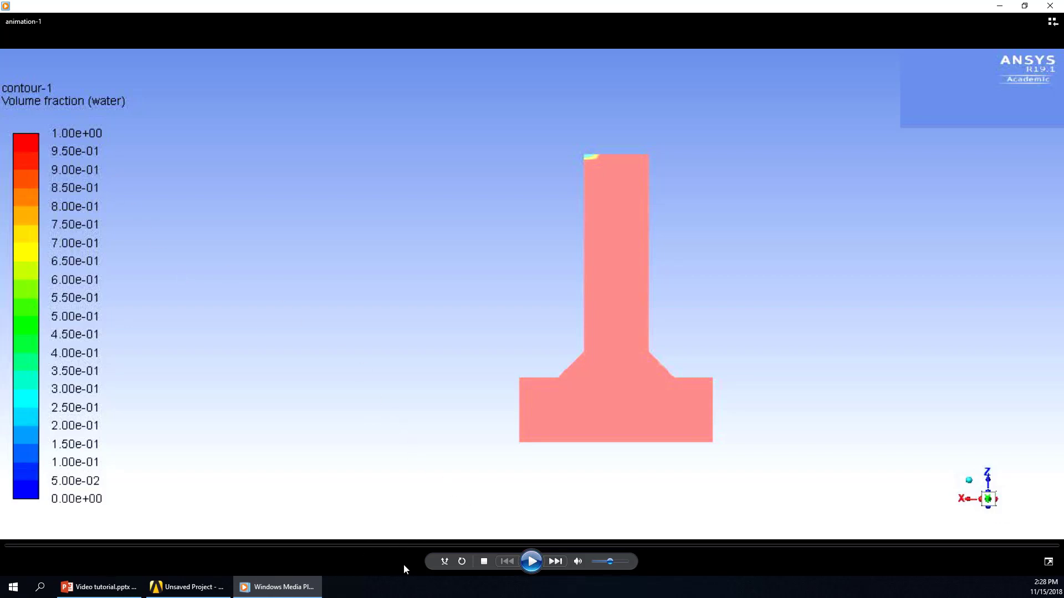
left_click(531, 561)
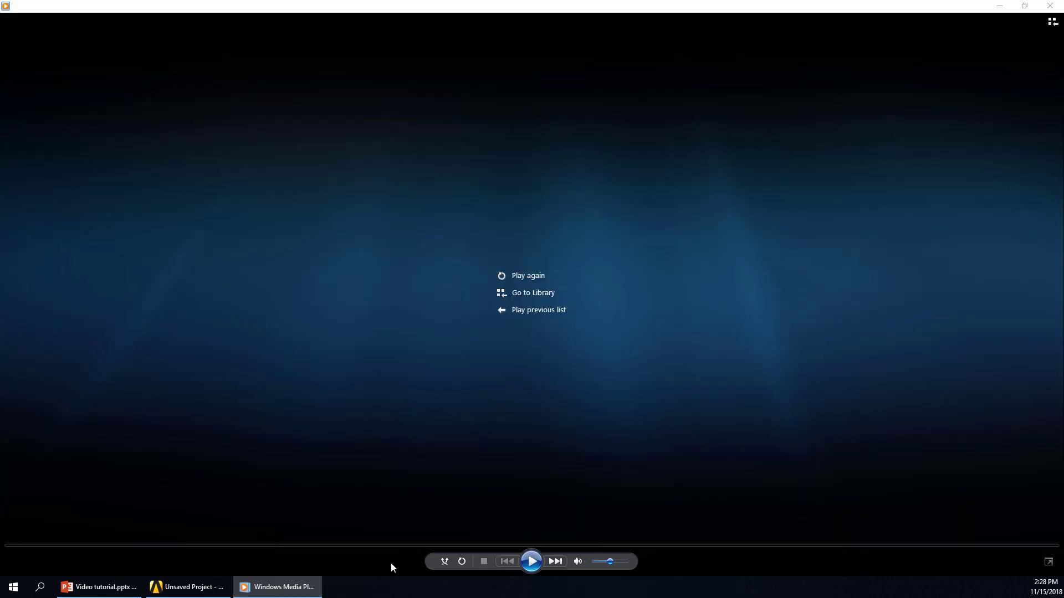
key("ctrl+p")
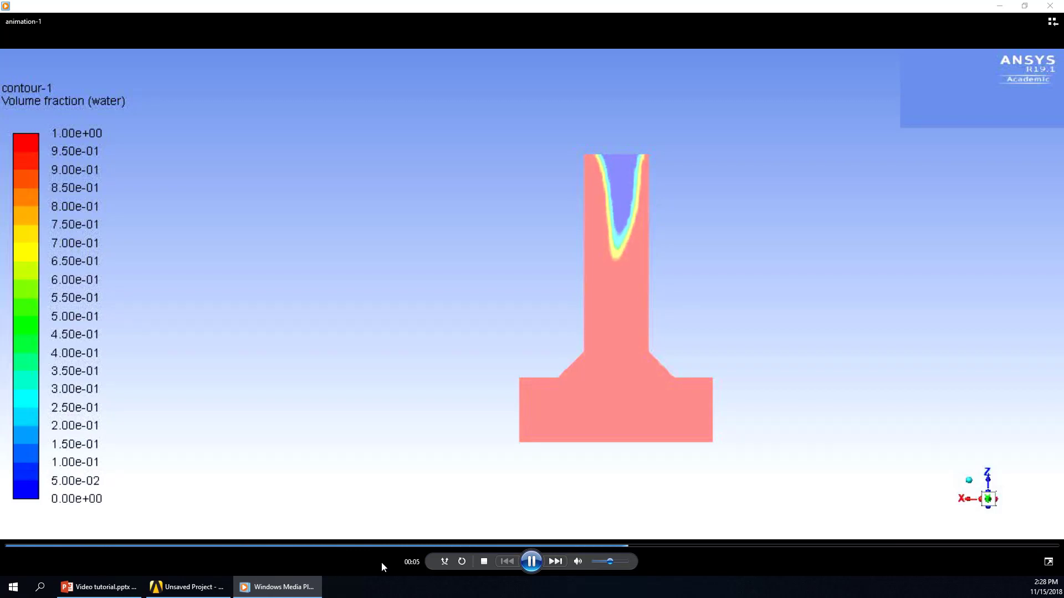
left_click(1050, 6)
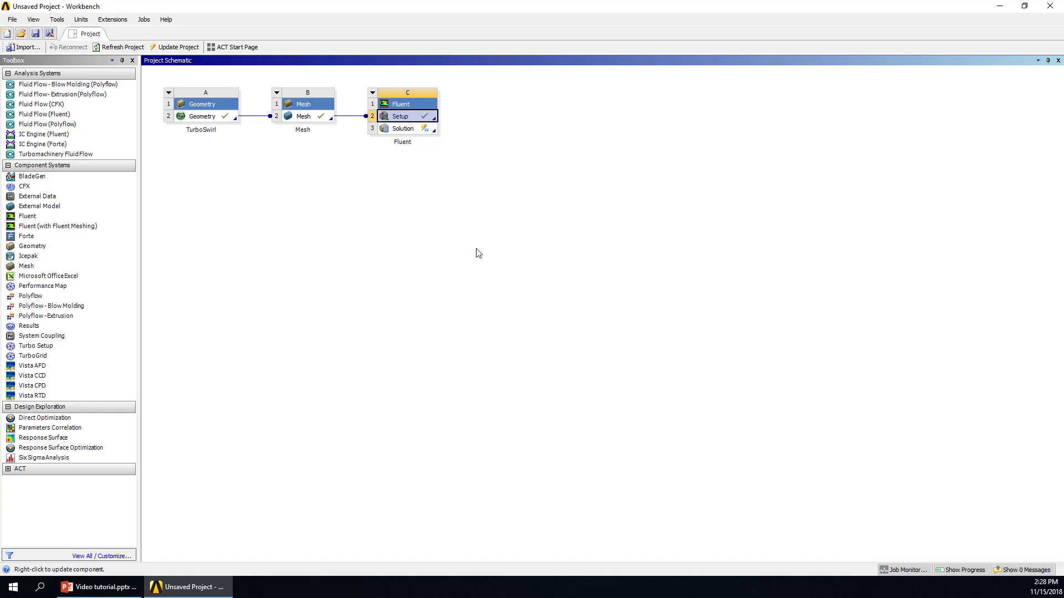
Switch to the Video recording project in Workbench and delete its existing Results system with its unshared data
left_click(1000, 6)
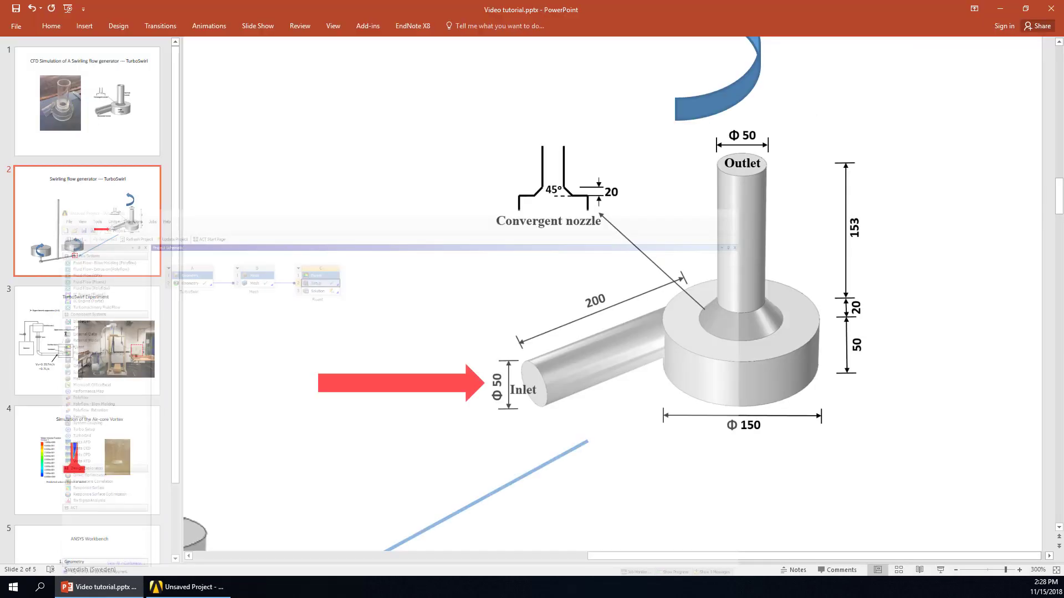
left_click(1000, 8)
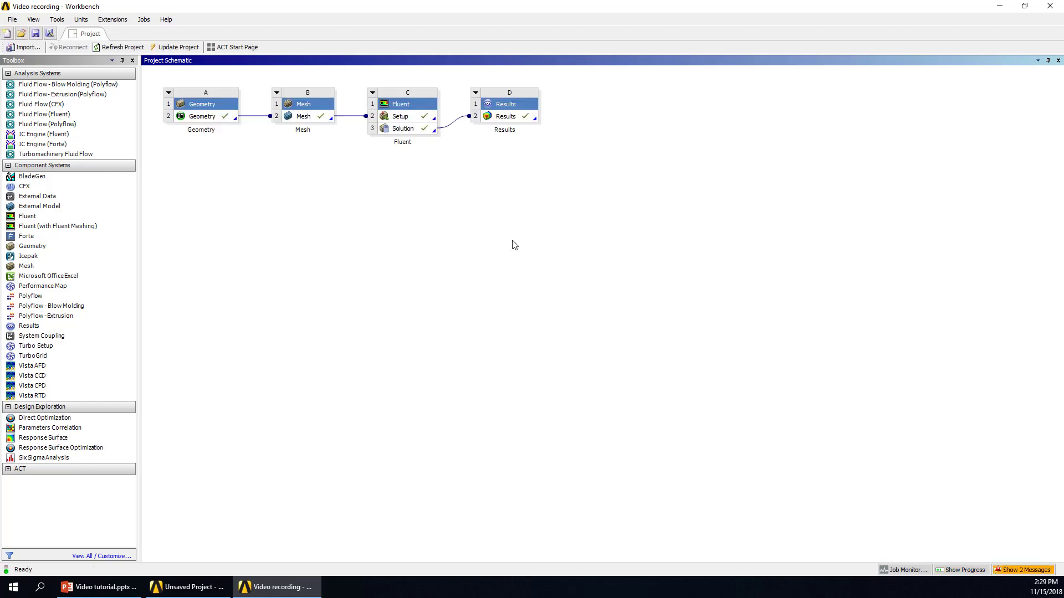
left_click(475, 92)
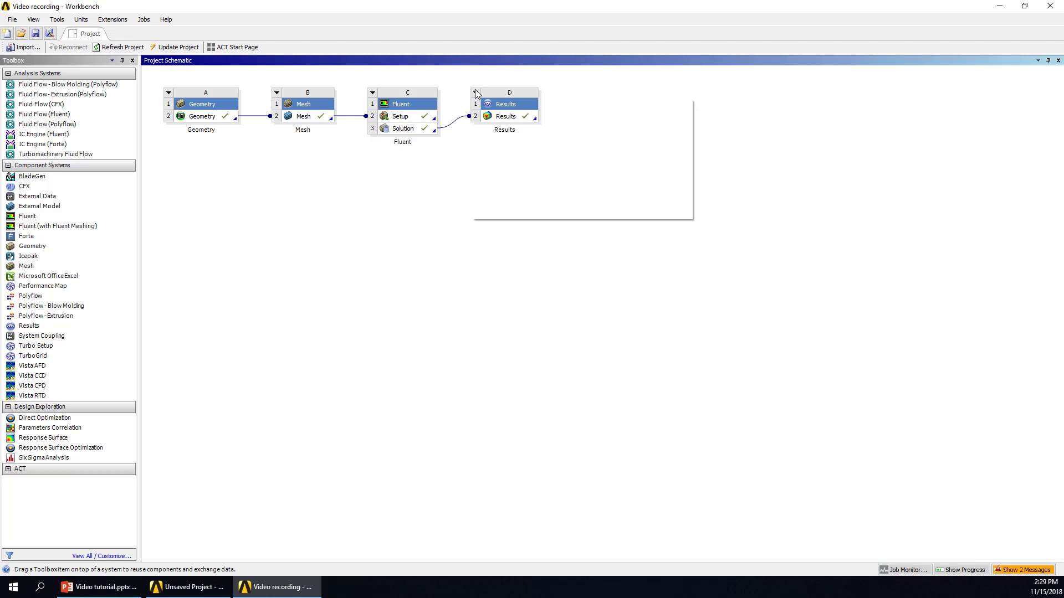
left_click(496, 167)
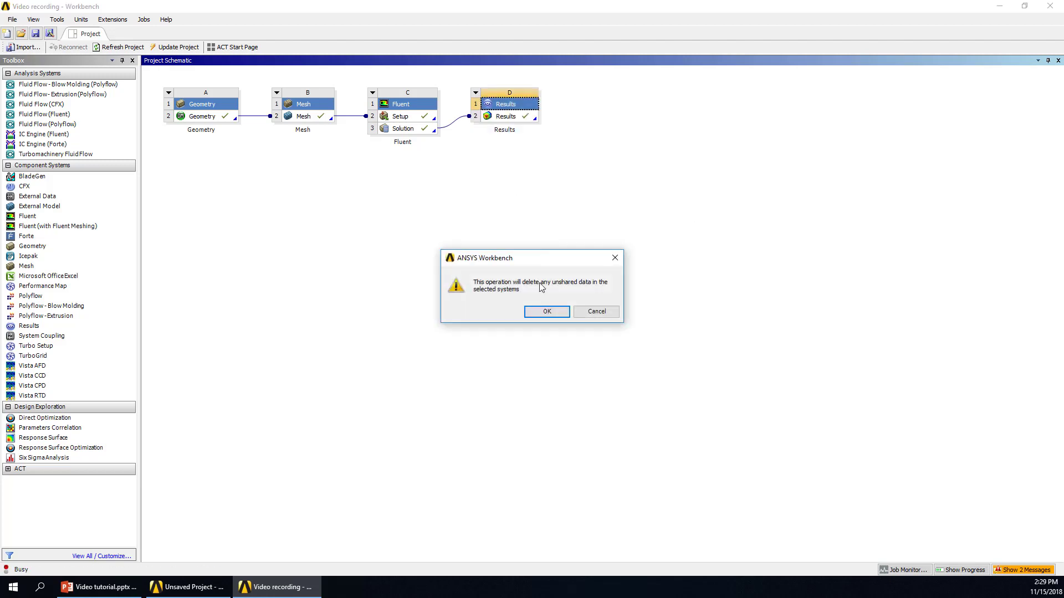
left_click(546, 311)
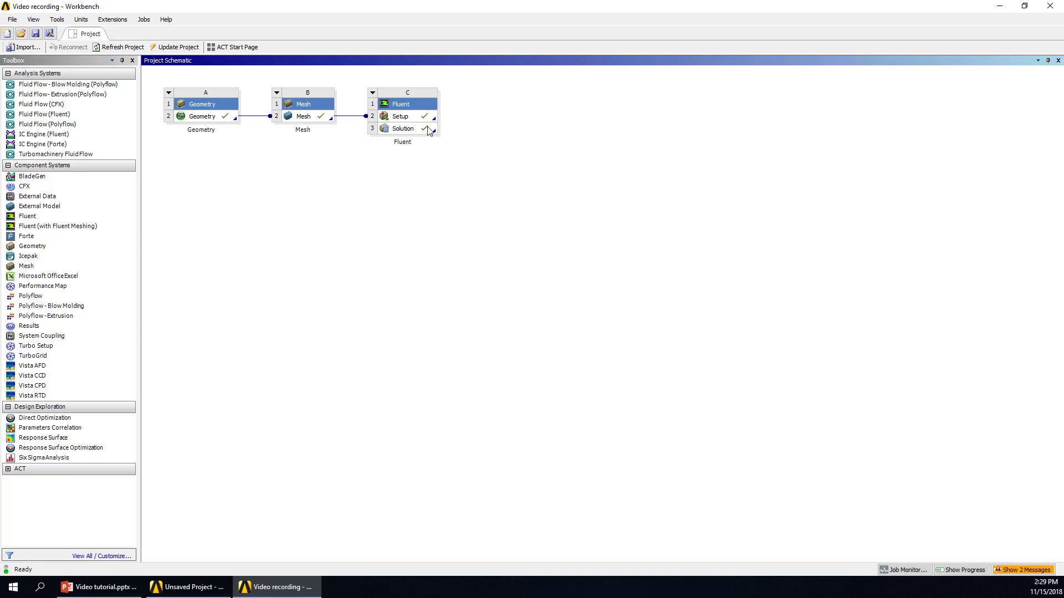
Add a Results system to the Video recording project, link the Fluent Solution to it, and open it in CFD-Post
left_click(188, 587)
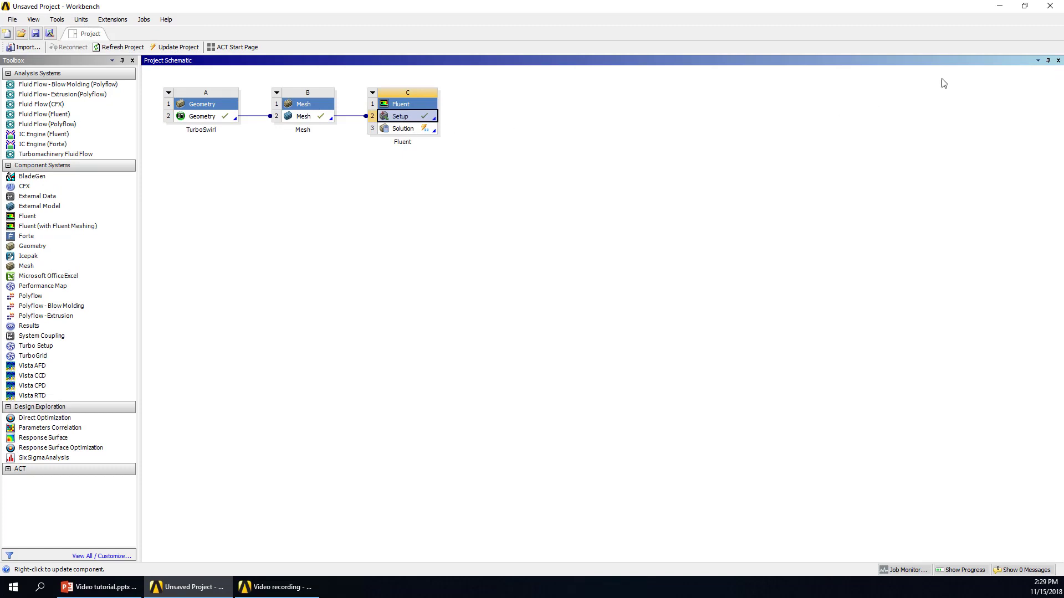
left_click(1000, 6)
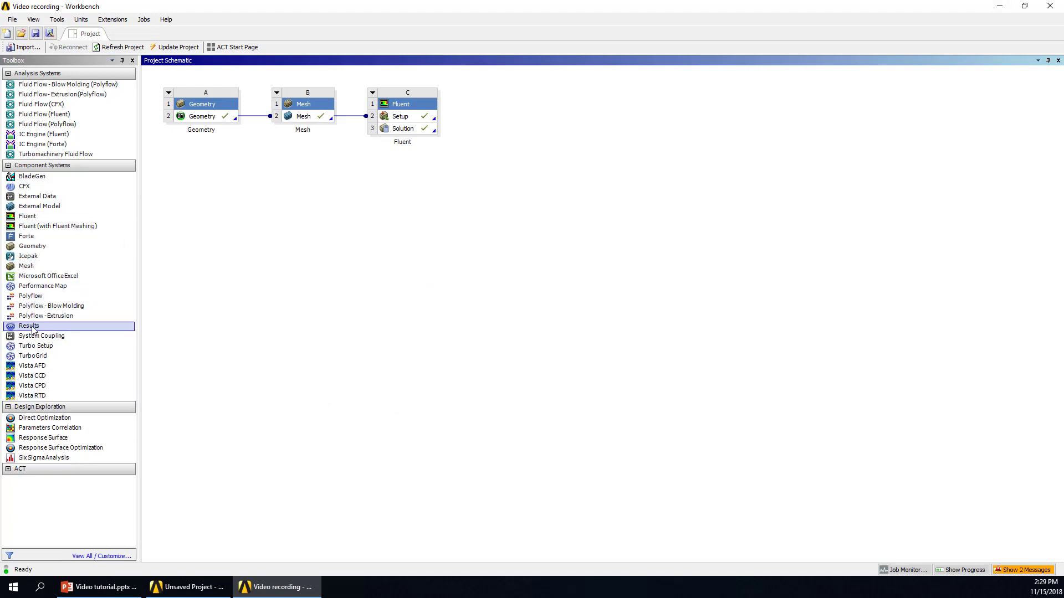
left_click_drag(28, 327, 527, 115)
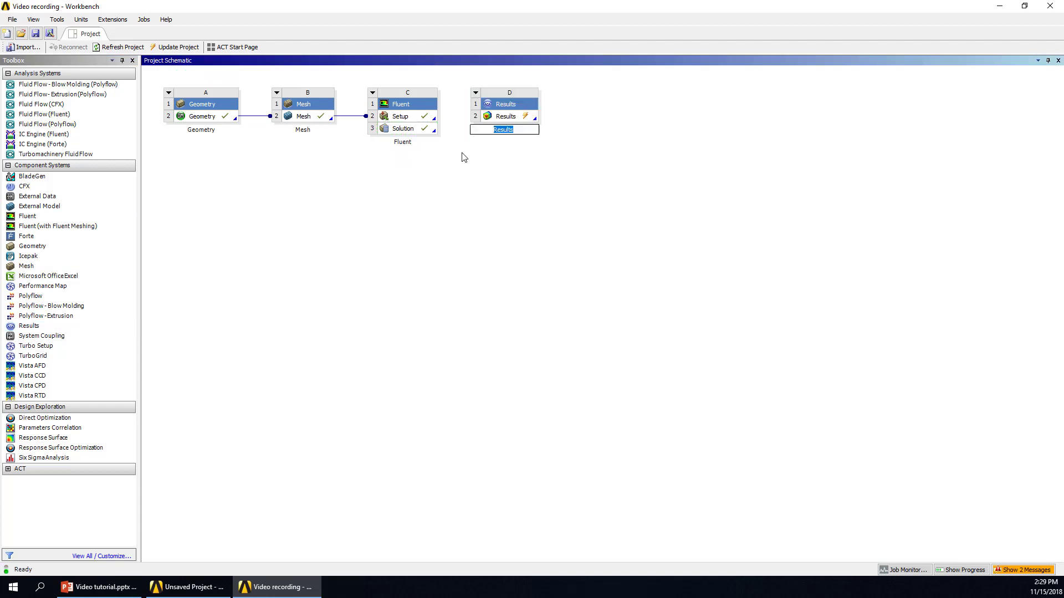
left_click_drag(403, 128, 499, 121)
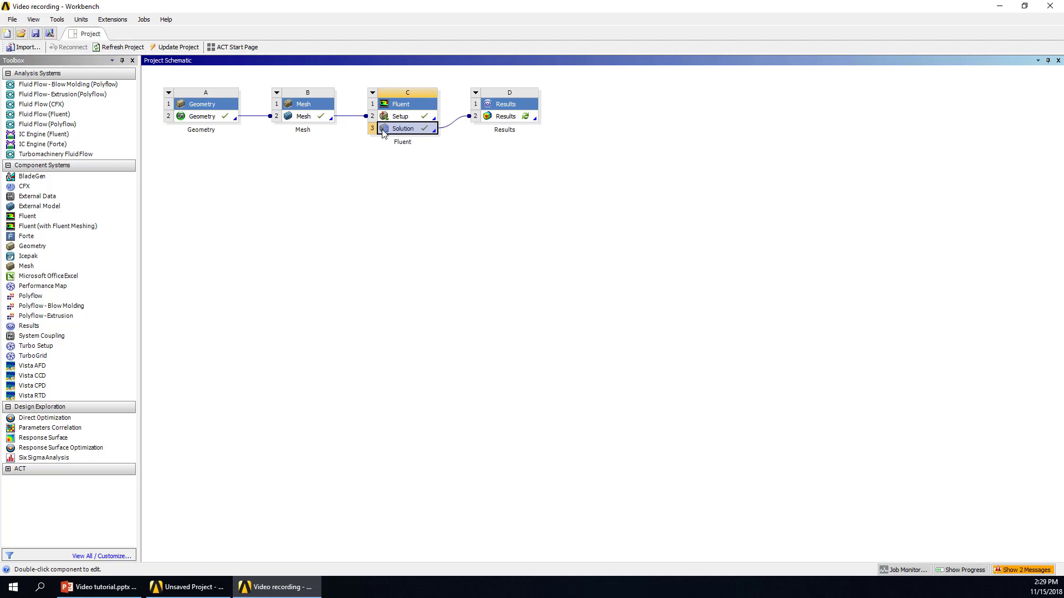
double_click(507, 116)
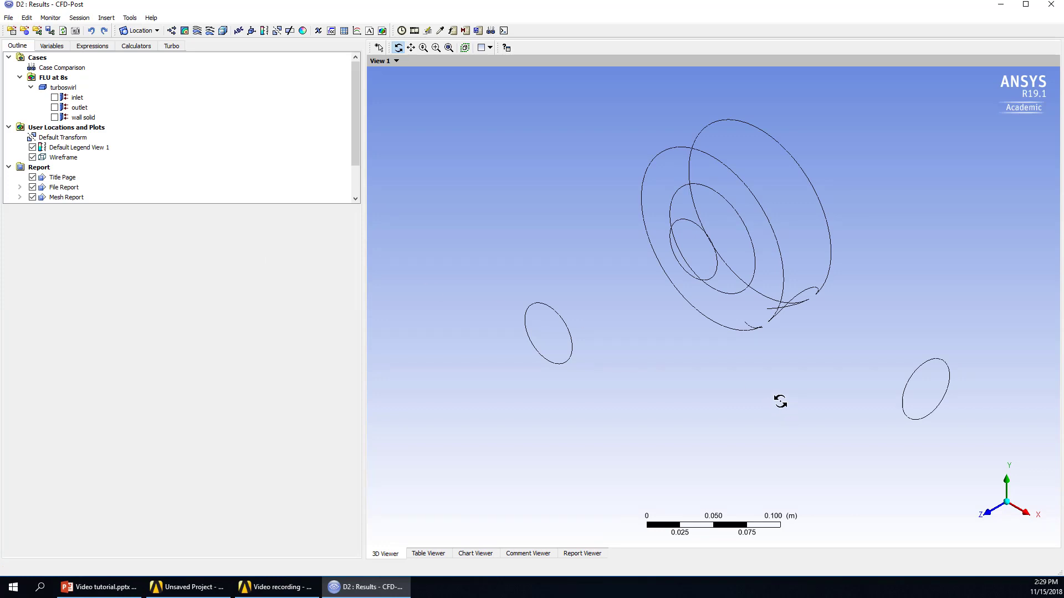
Show the inlet, outlet and wall solid surfaces to inspect the TurboSwirl geometry, and hide all three again
left_click_drag(778, 398, 695, 338)
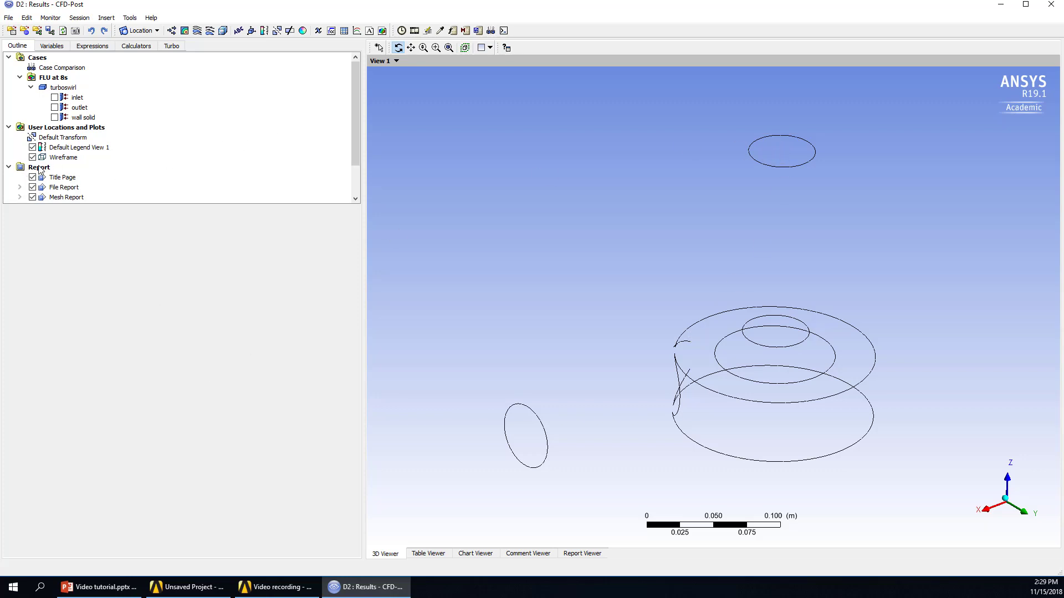
left_click(55, 117)
left_click(55, 106)
left_click(55, 97)
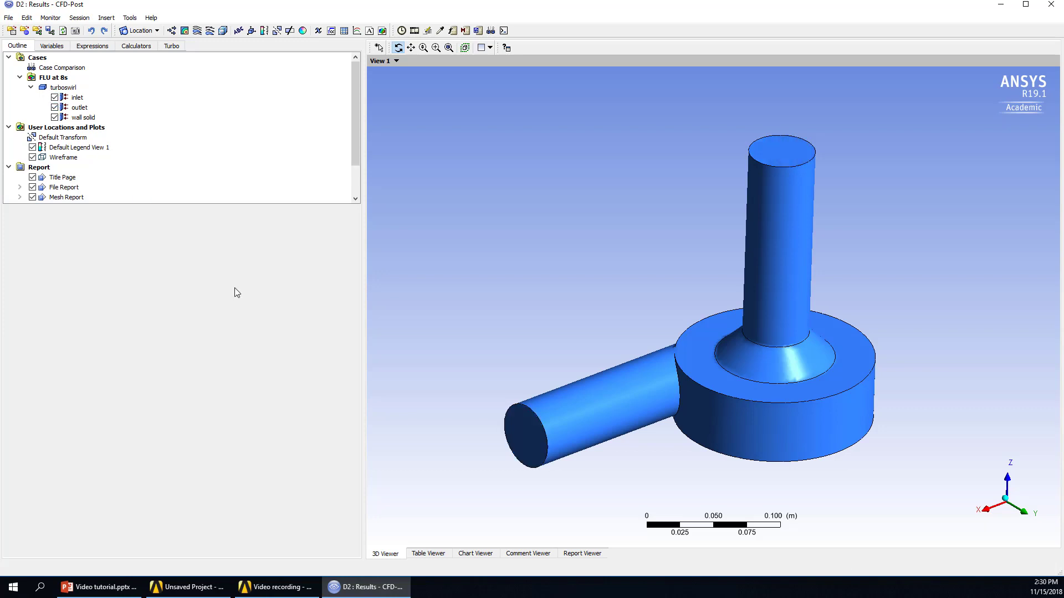
mouse_move(584, 297)
left_mouse_down()
mouse_move(636, 261)
mouse_move(554, 283)
mouse_move(581, 305)
mouse_move(599, 302)
mouse_move(615, 265)
mouse_move(574, 312)
left_mouse_up()
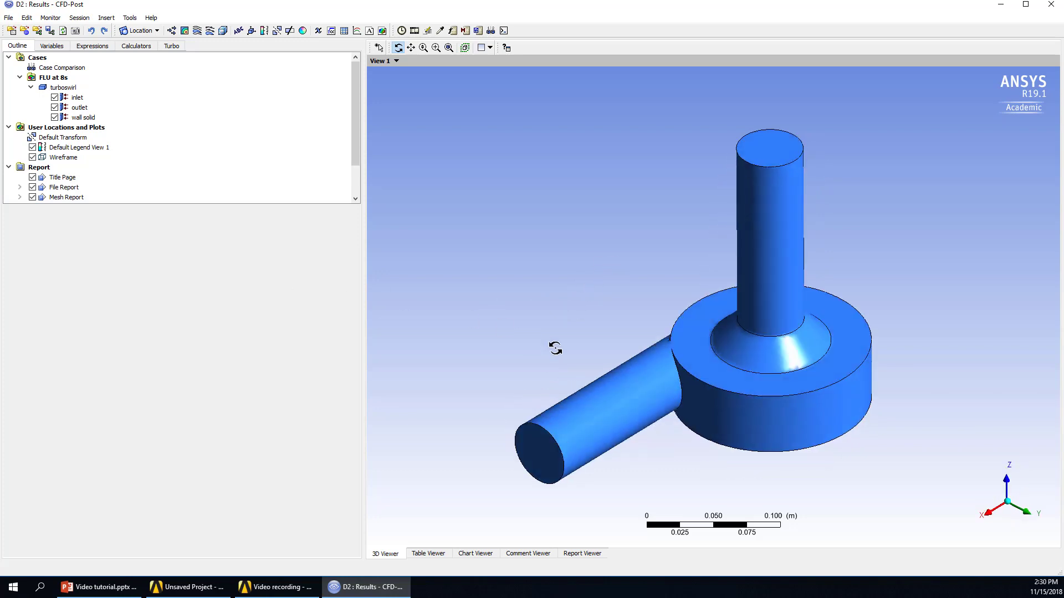
left_click_drag(554, 348, 560, 336)
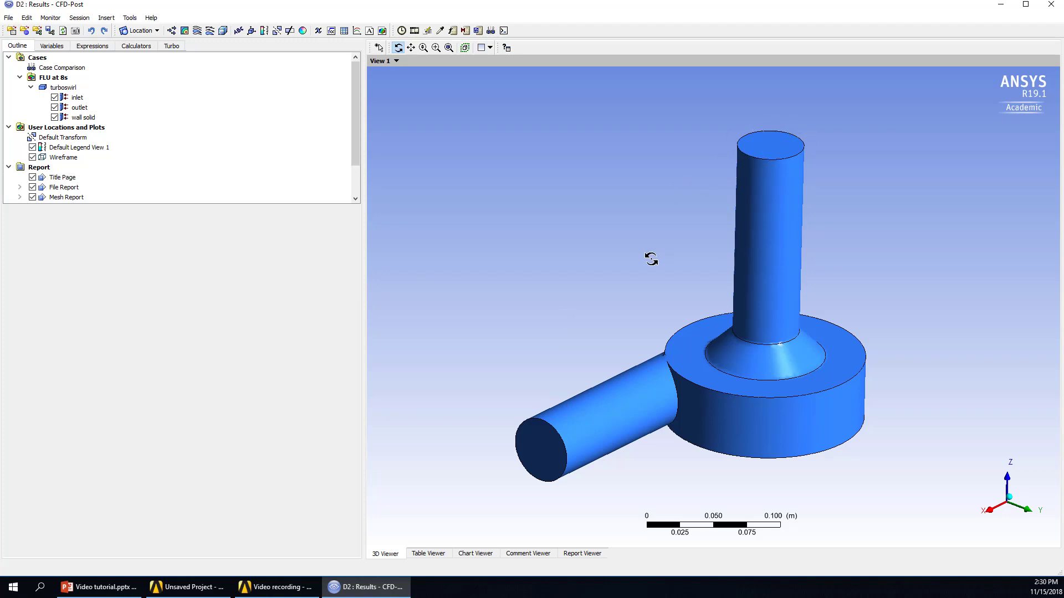
left_click(58, 118)
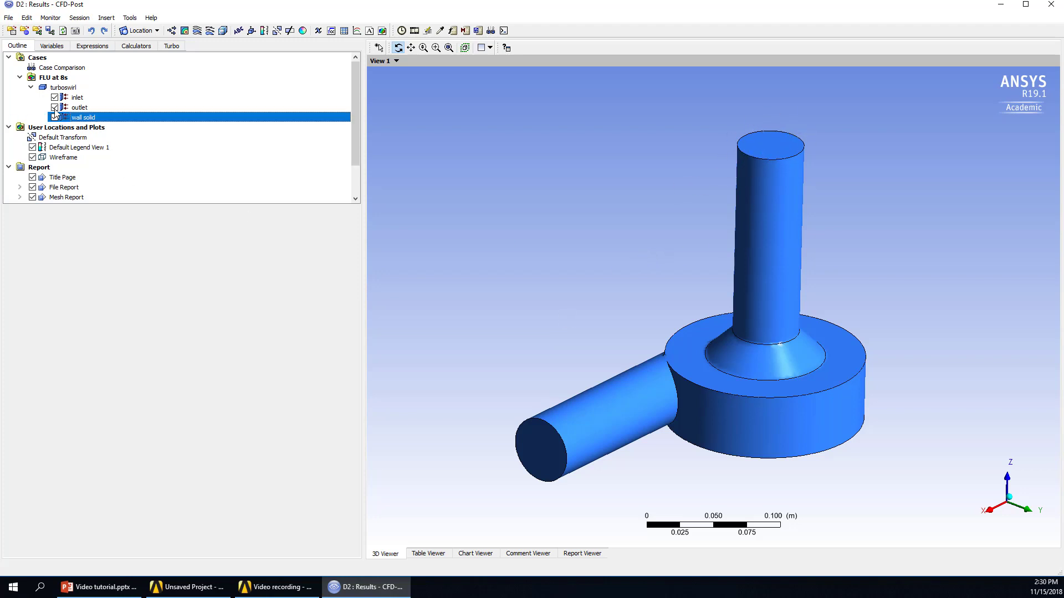
left_click(54, 107)
left_click(55, 97)
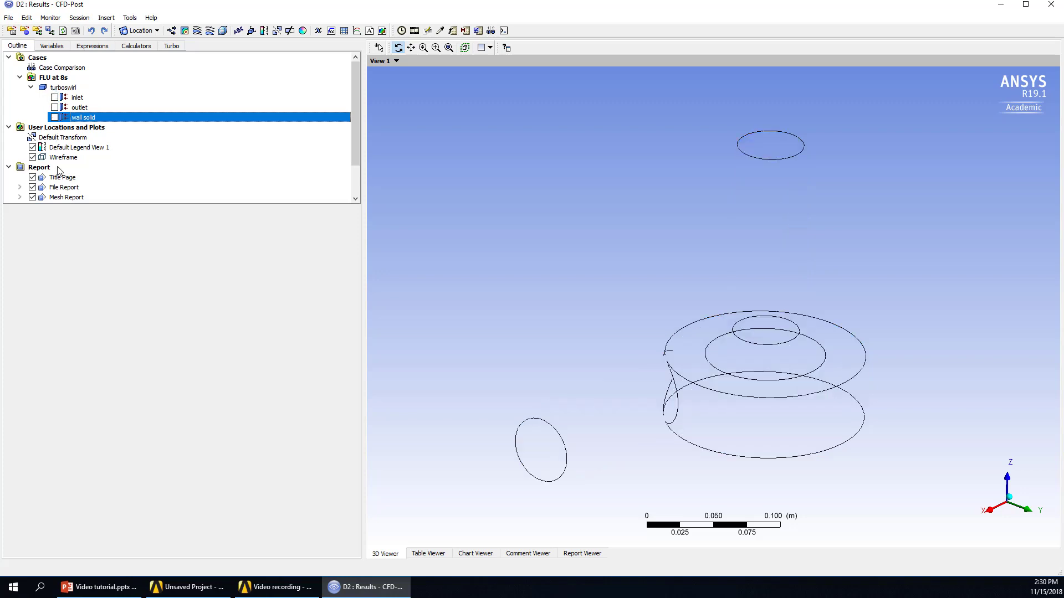
Create a velocity vector plot named Vector outlet at the outlet location and inspect its swirl pattern from above
left_click(172, 31)
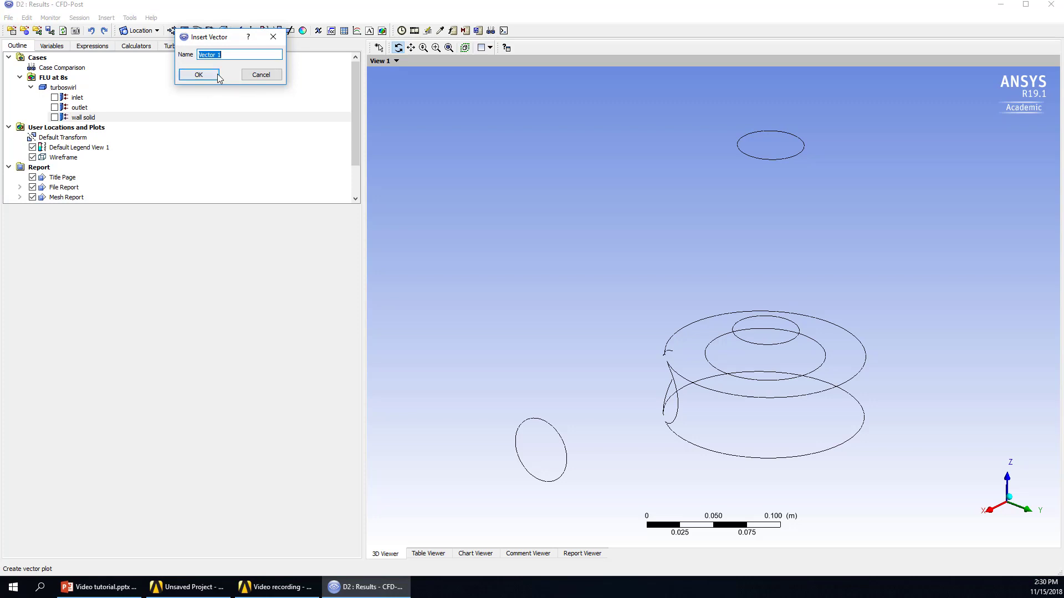
key("End")
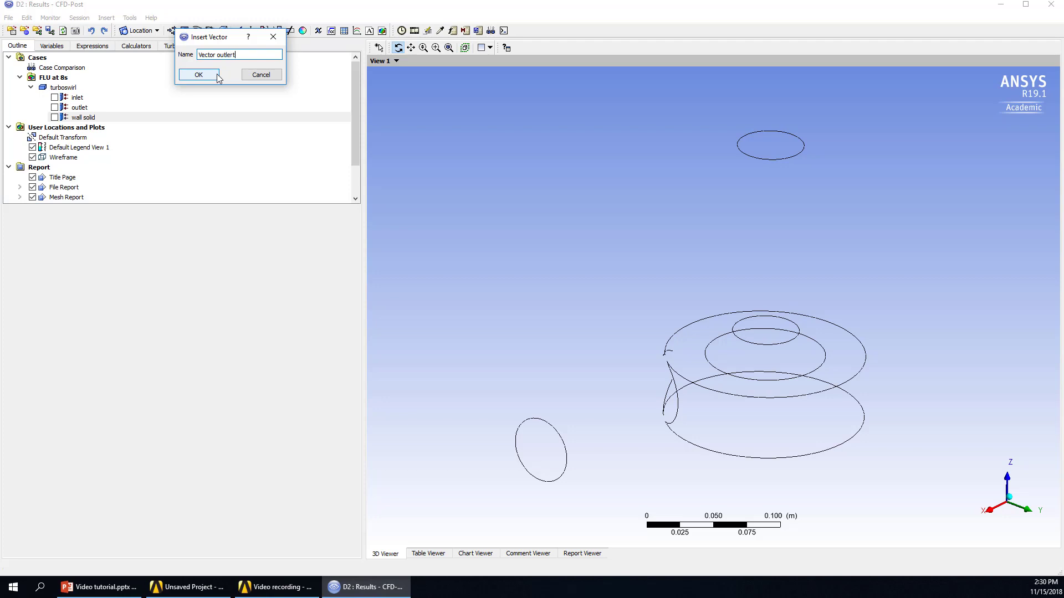
left_click(218, 77)
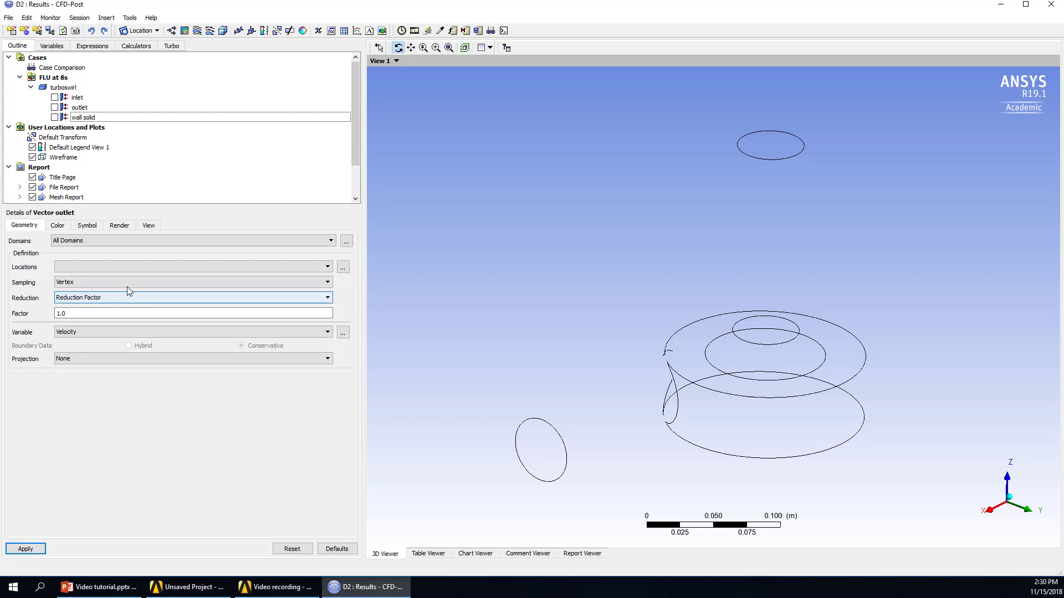
left_click(102, 269)
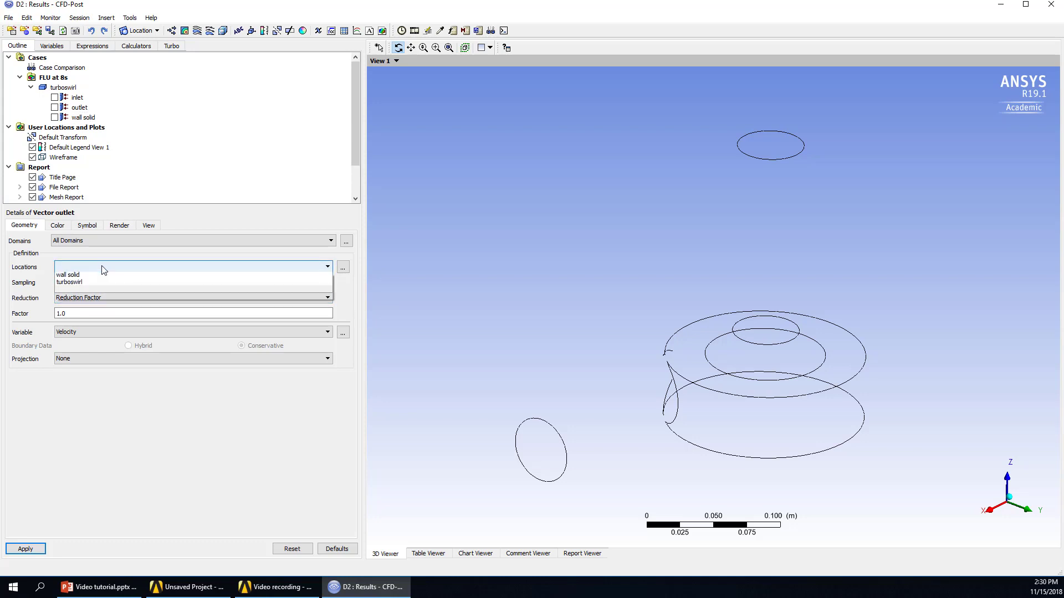
left_click(77, 285)
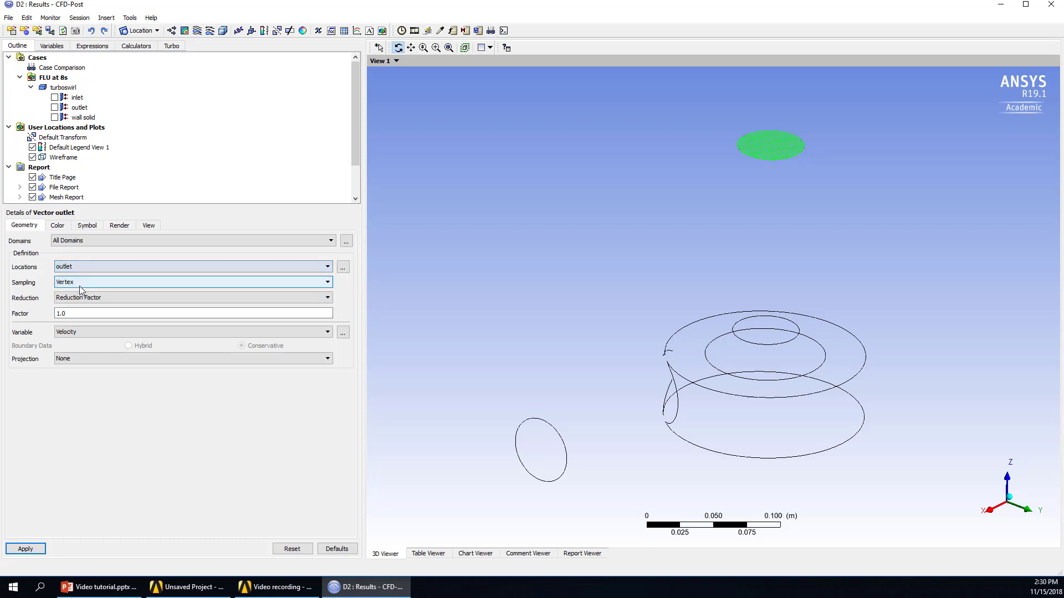
left_click(25, 550)
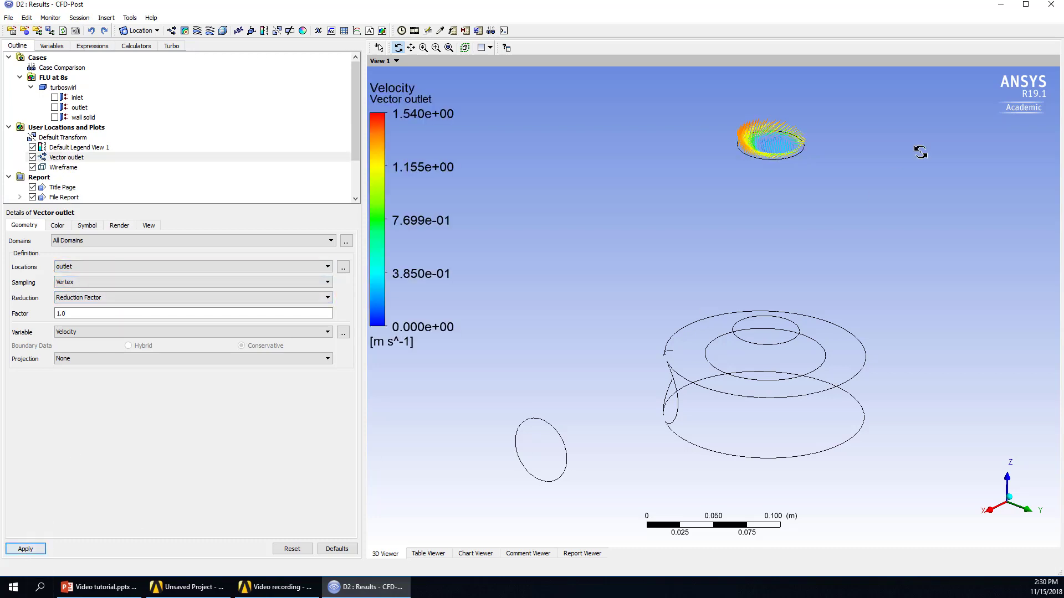
left_click_drag(899, 169, 826, 221)
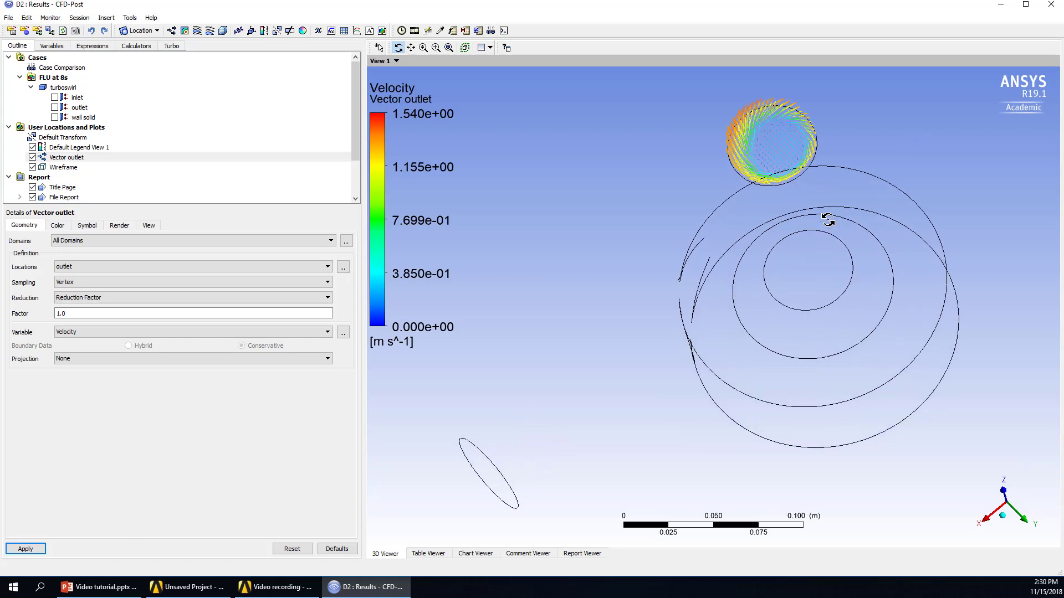
left_click_drag(847, 179, 847, 190)
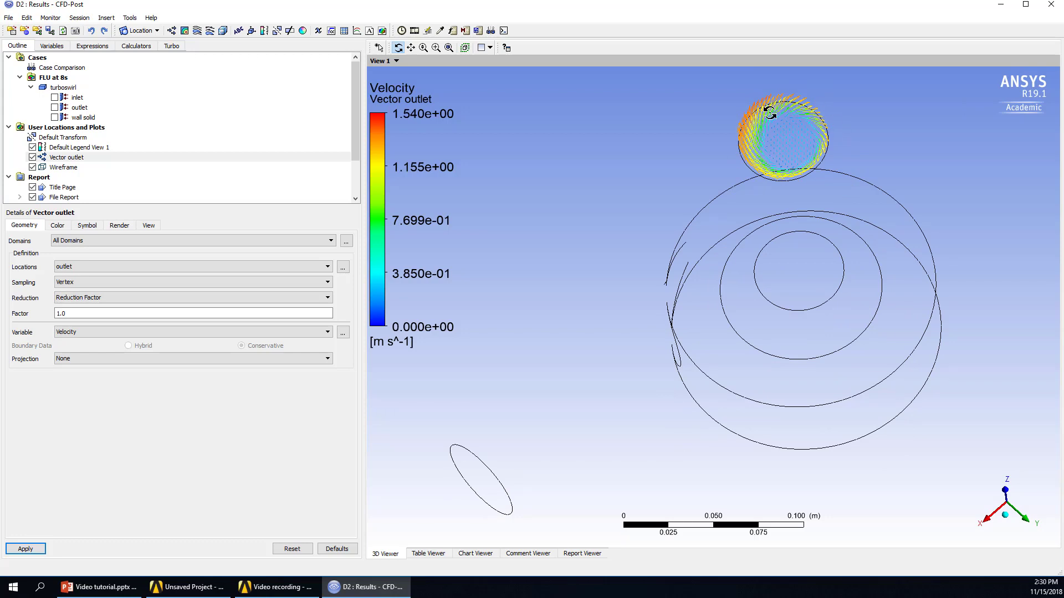
left_click_drag(720, 227, 705, 262)
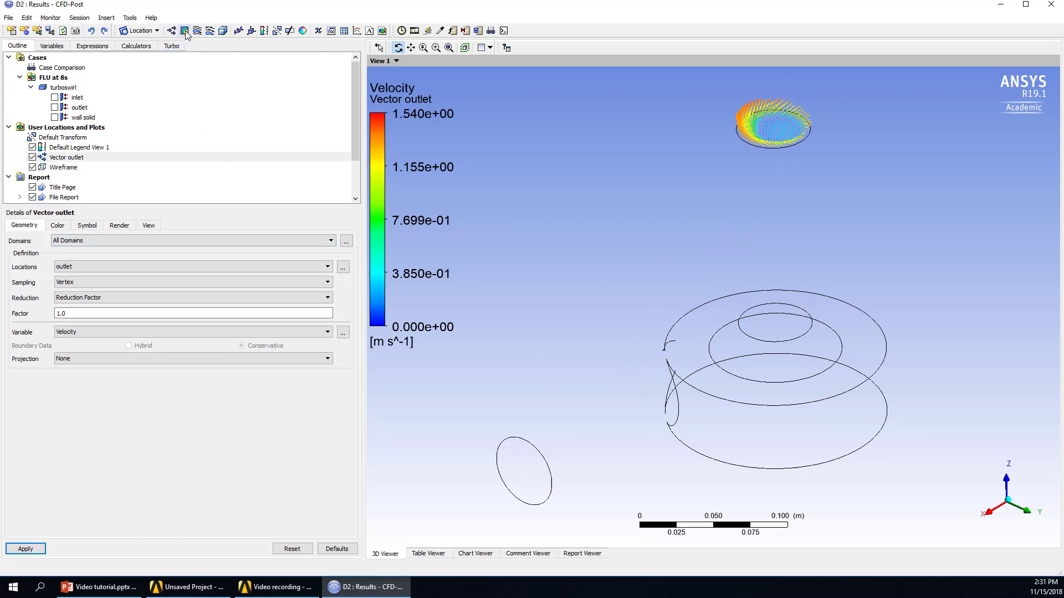
Create a plane named Plane center through the TurboSwirl using the ZX Plane method at Y = 0 m
left_click(157, 31)
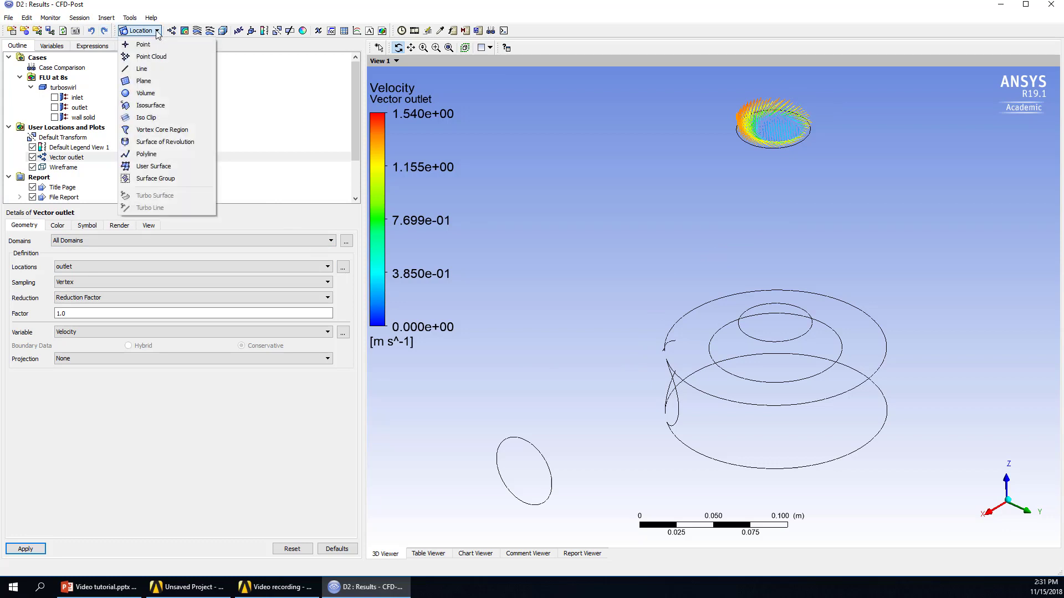
left_click(167, 80)
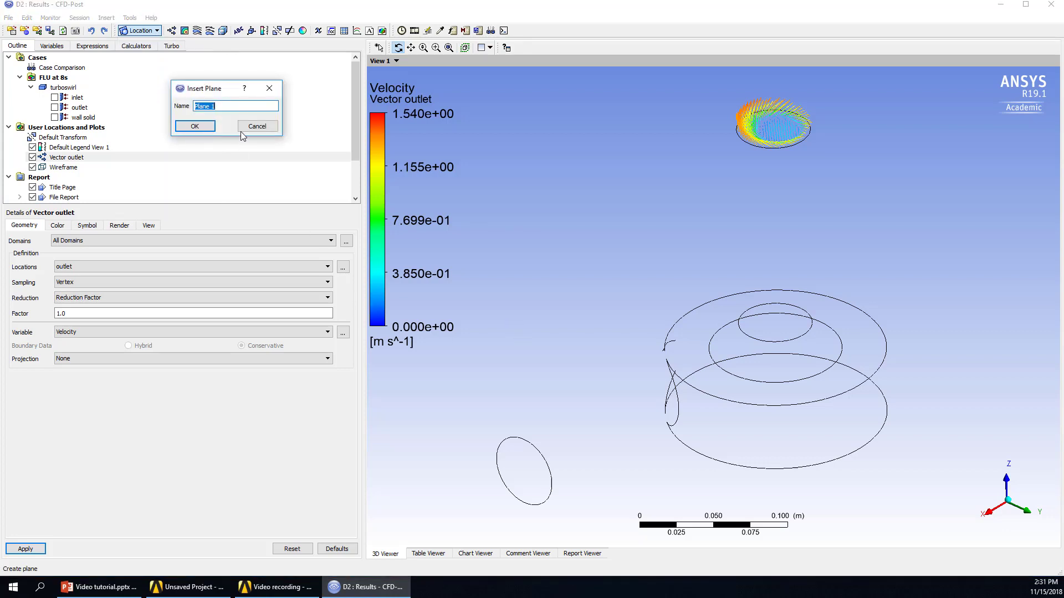
left_click(234, 109)
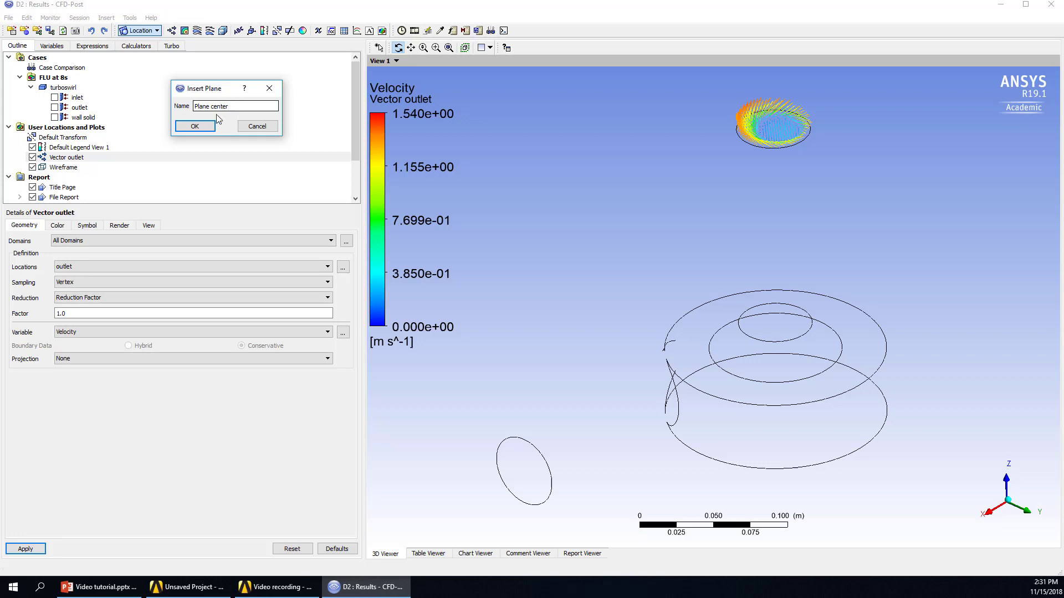
left_click(204, 126)
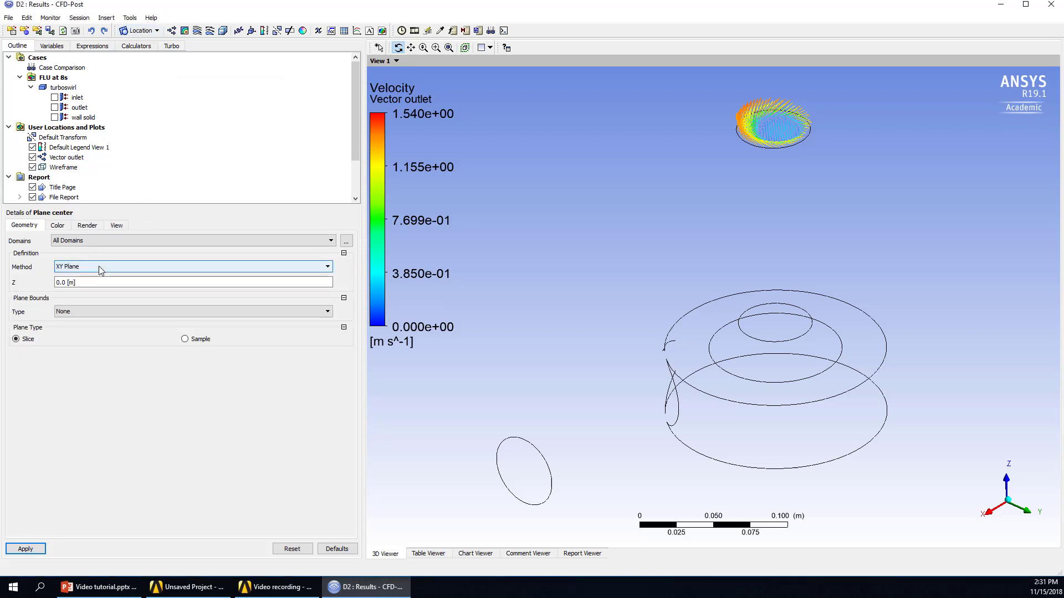
left_click_drag(540, 344, 635, 356)
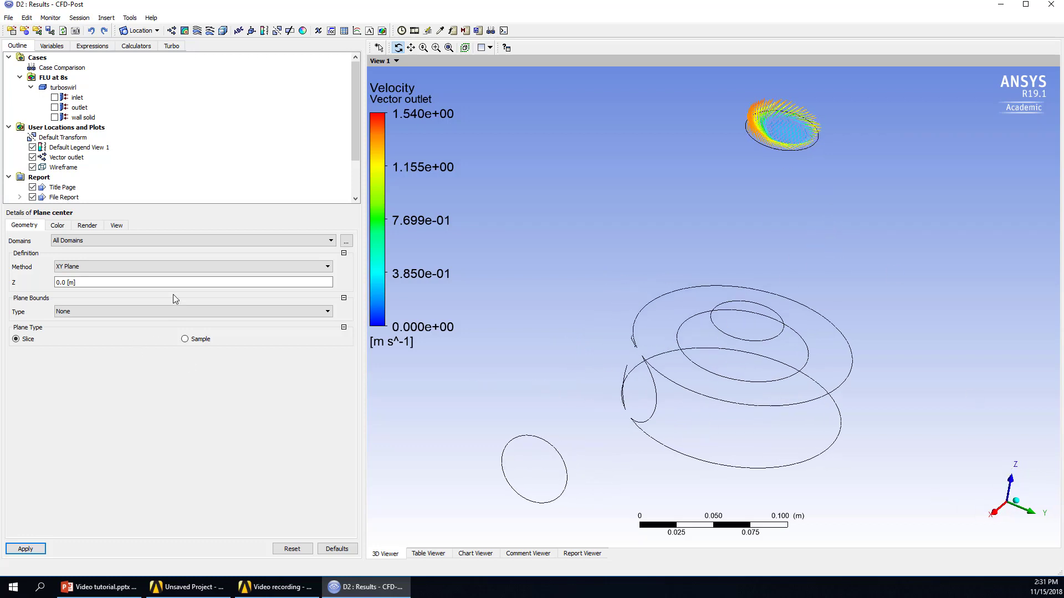
left_click(145, 267)
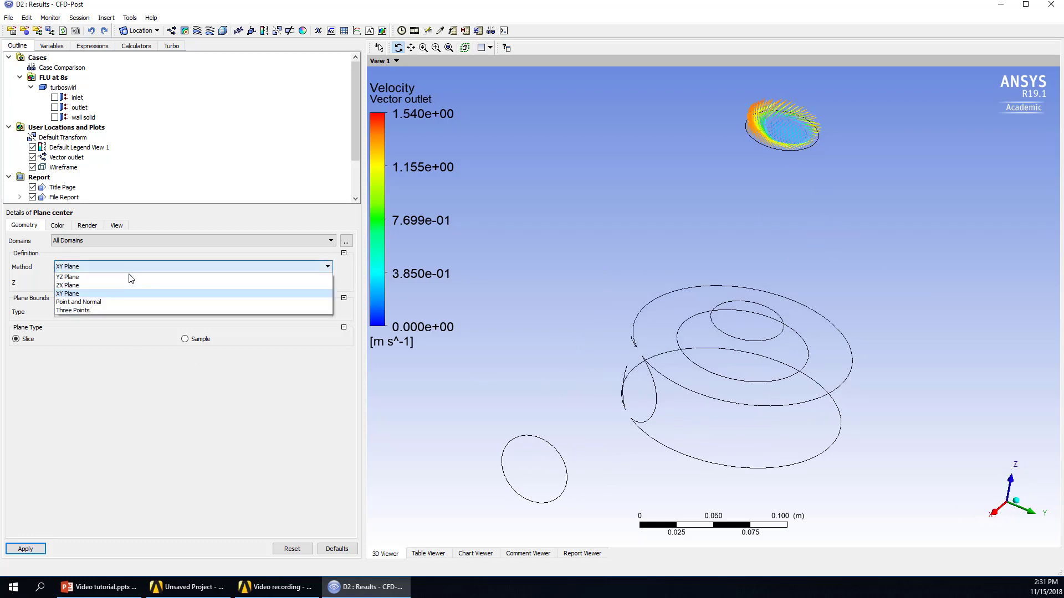
left_click(102, 286)
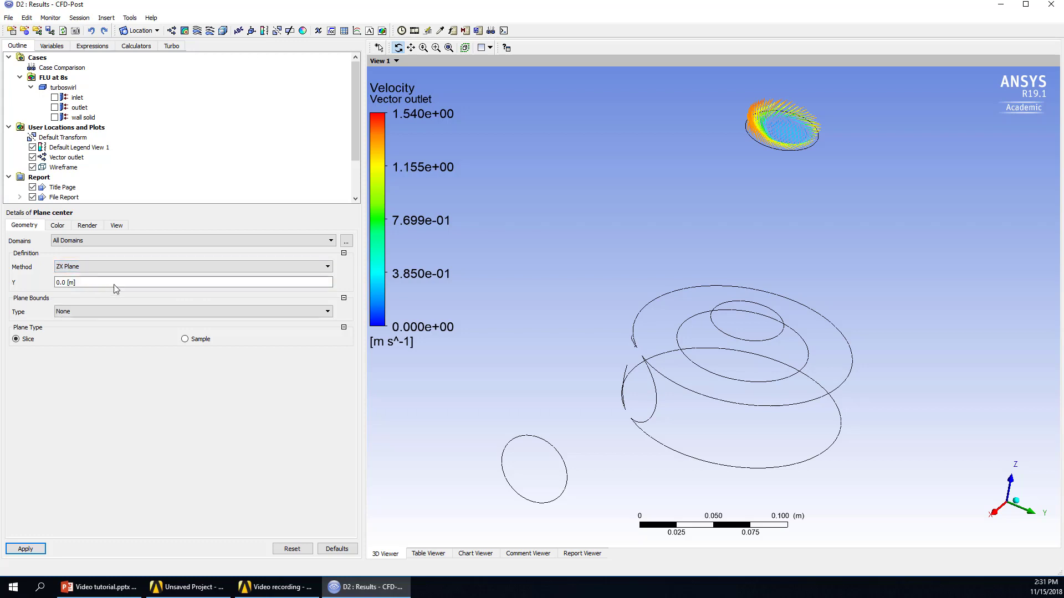
left_click(116, 285)
left_click(25, 550)
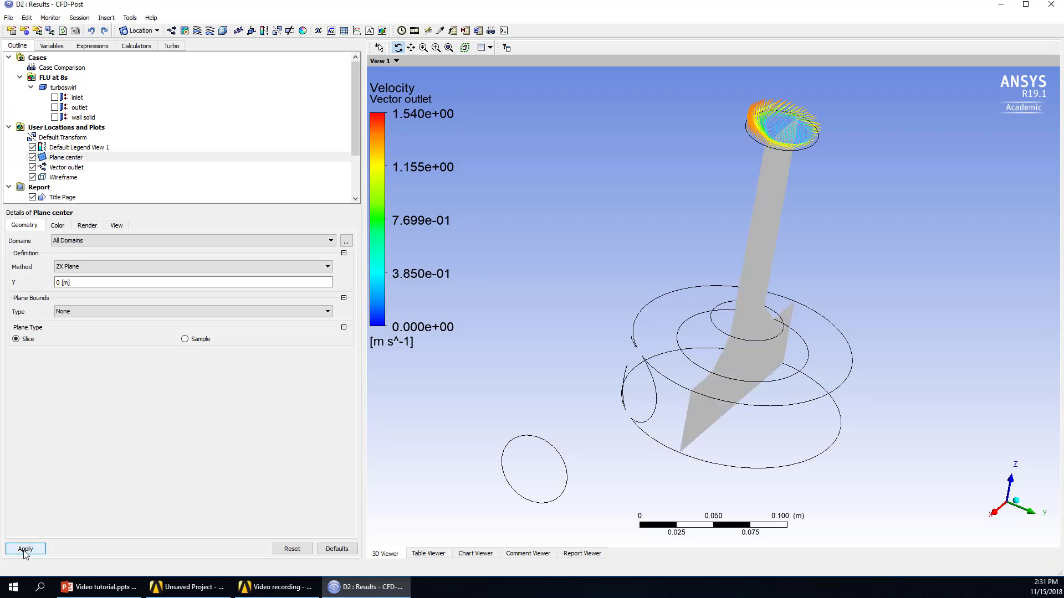
left_click_drag(726, 411, 711, 409)
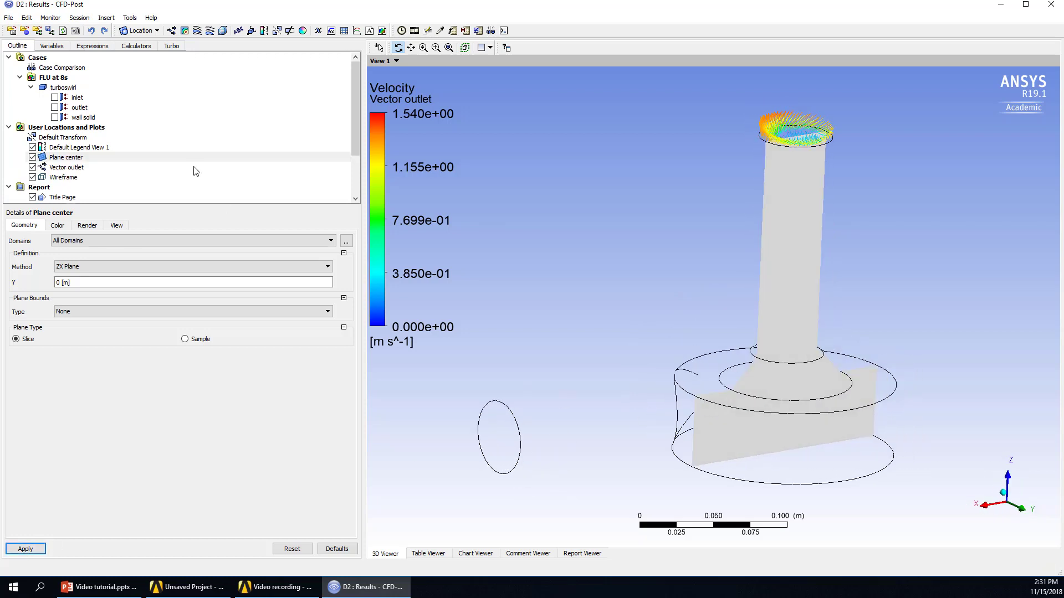
Insert a contour plot named axial velocity in center plane
left_click(184, 31)
left_click(249, 56)
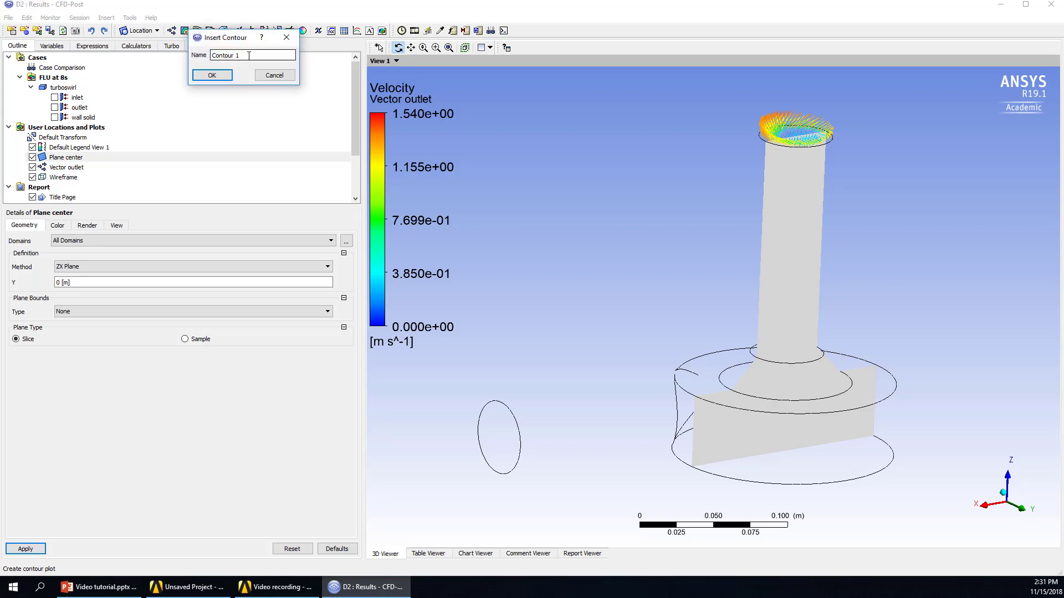
key("BackSpace")
key("BackSpace")
key("BackSpace")
key("BackSpace")
key("BackSpace")
key("BackSpace")
key("BackSpace")
key("BackSpace")
key("BackSpace")
key("BackSpace")
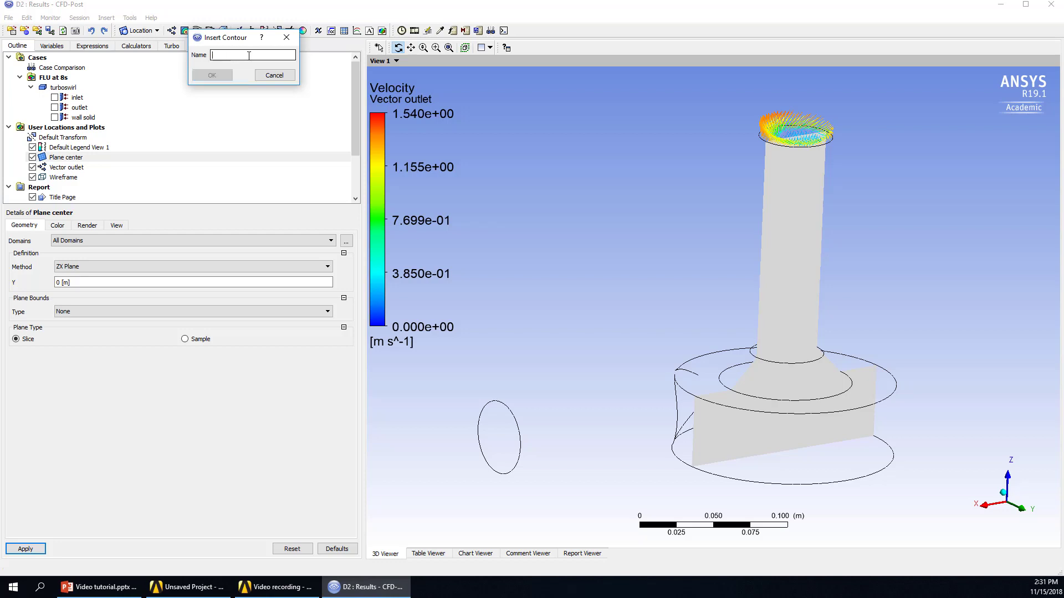
type("ai")
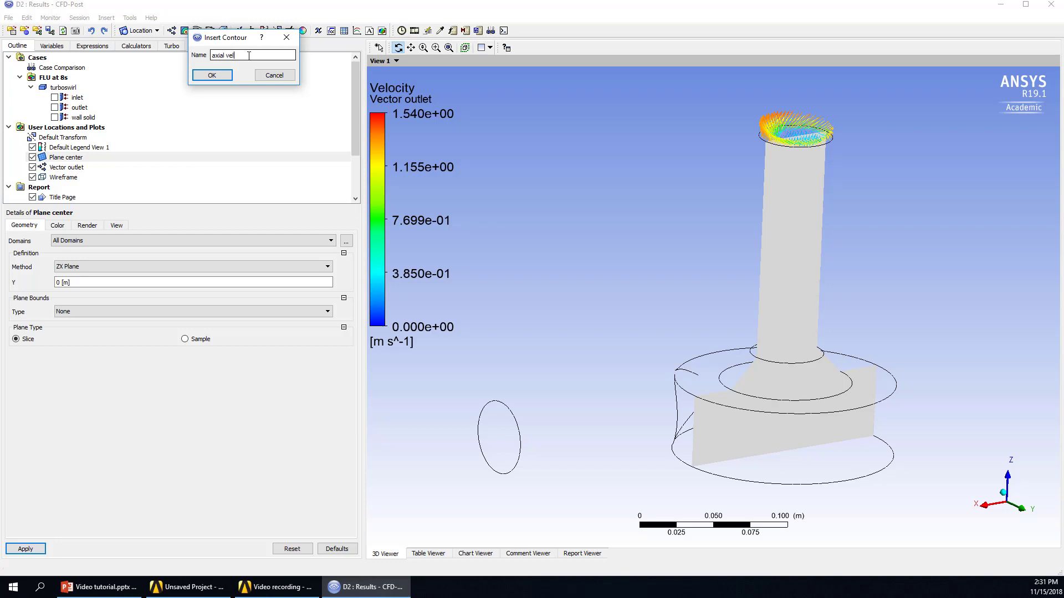
type("ial velocity in center plane")
left_click(206, 77)
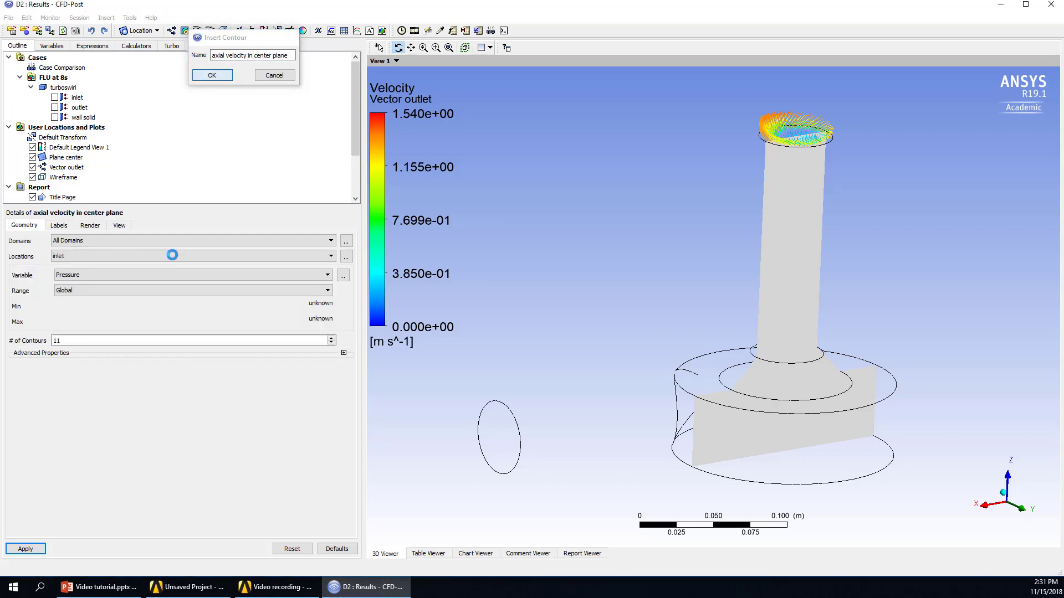
Plot Velocity w on Plane center in the axial velocity contour and inspect the distribution
left_click(99, 258)
left_click(85, 288)
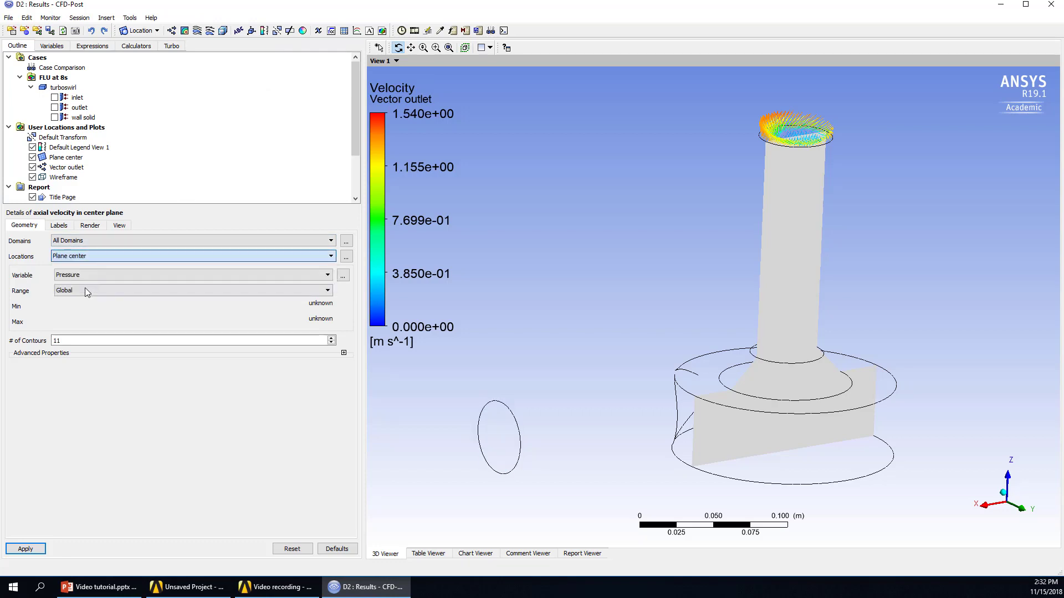
left_click(85, 275)
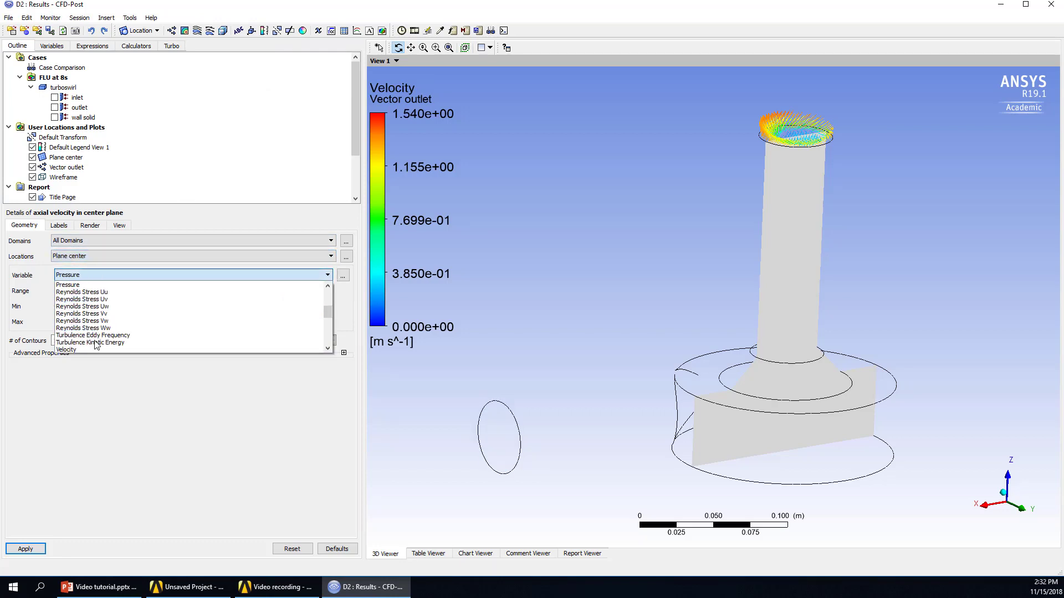
left_click(89, 349)
left_click(88, 291)
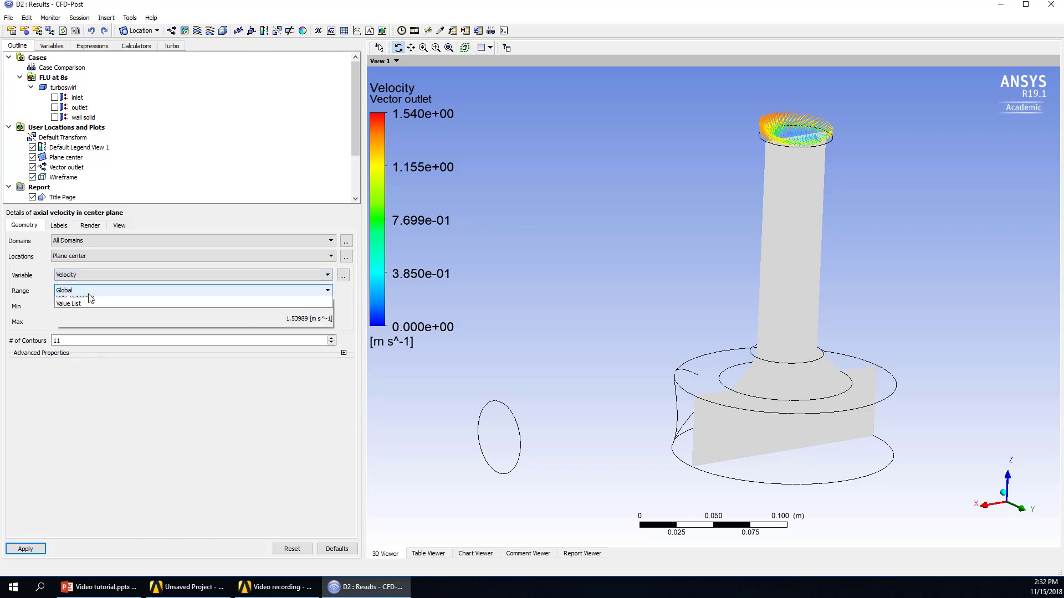
left_click(102, 276)
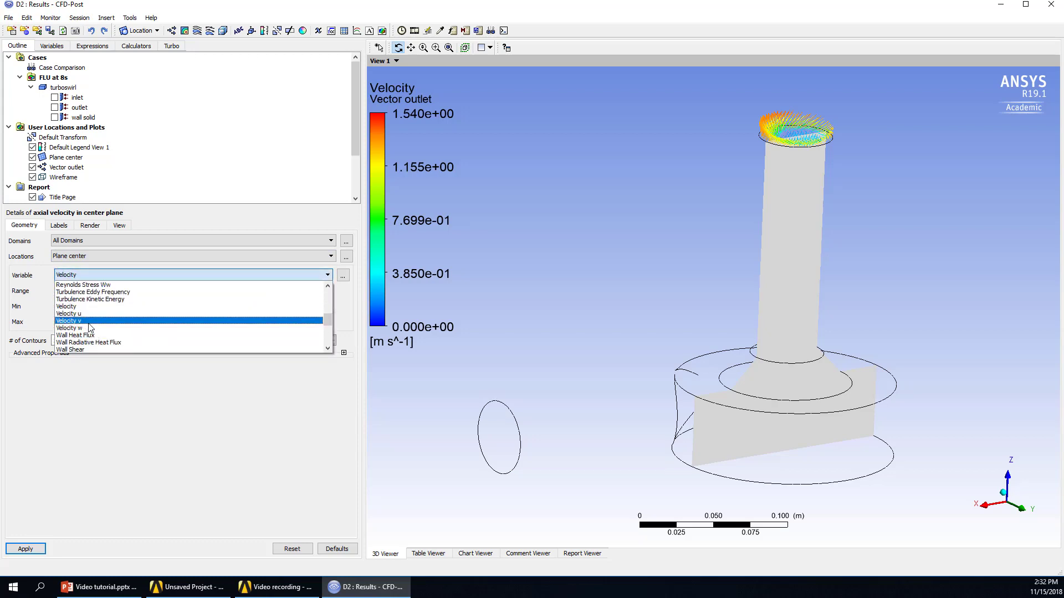
left_click(89, 329)
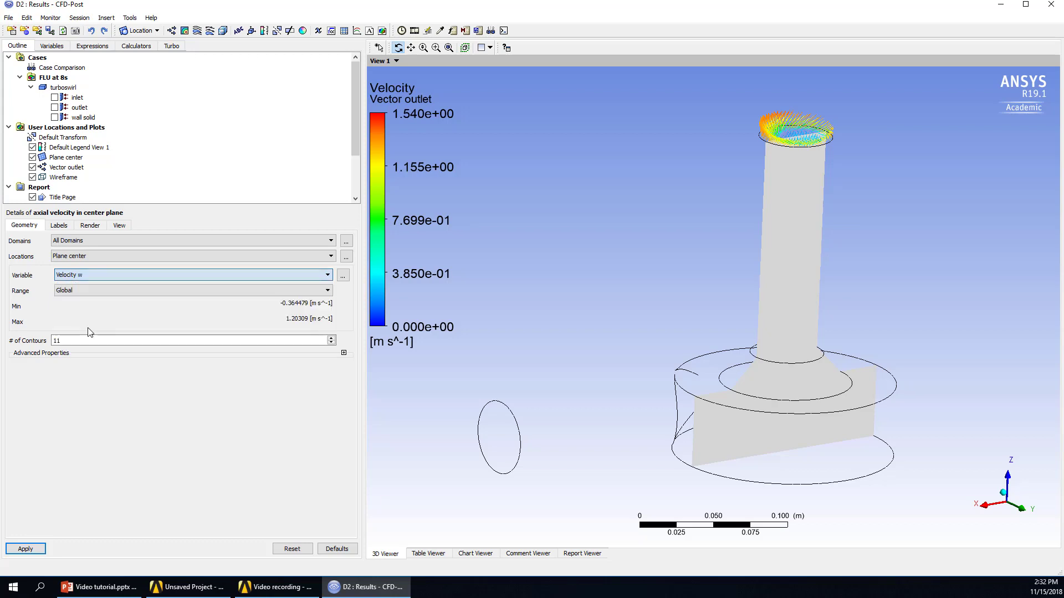
left_click(26, 549)
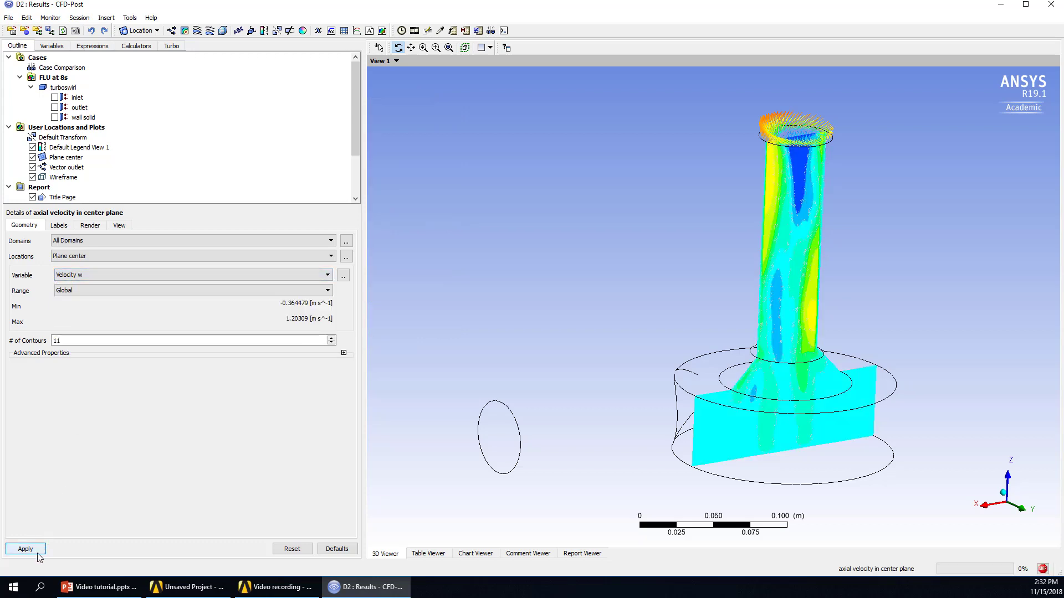
left_click_drag(725, 398, 721, 415)
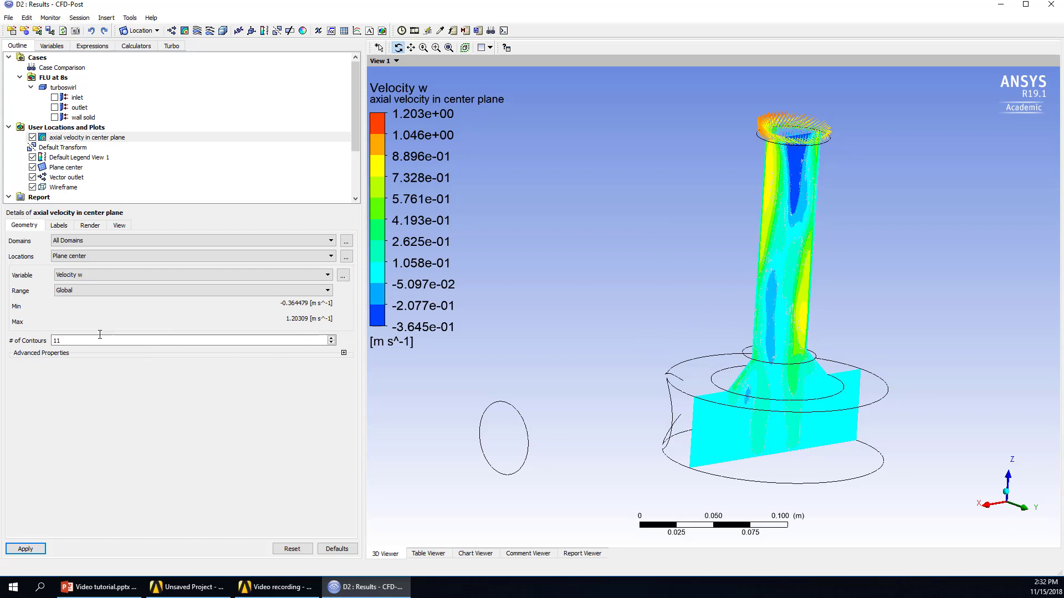
Switch the center plane velocity contour's variable to Velocity v and inspect the distribution from several angles
left_click(96, 274)
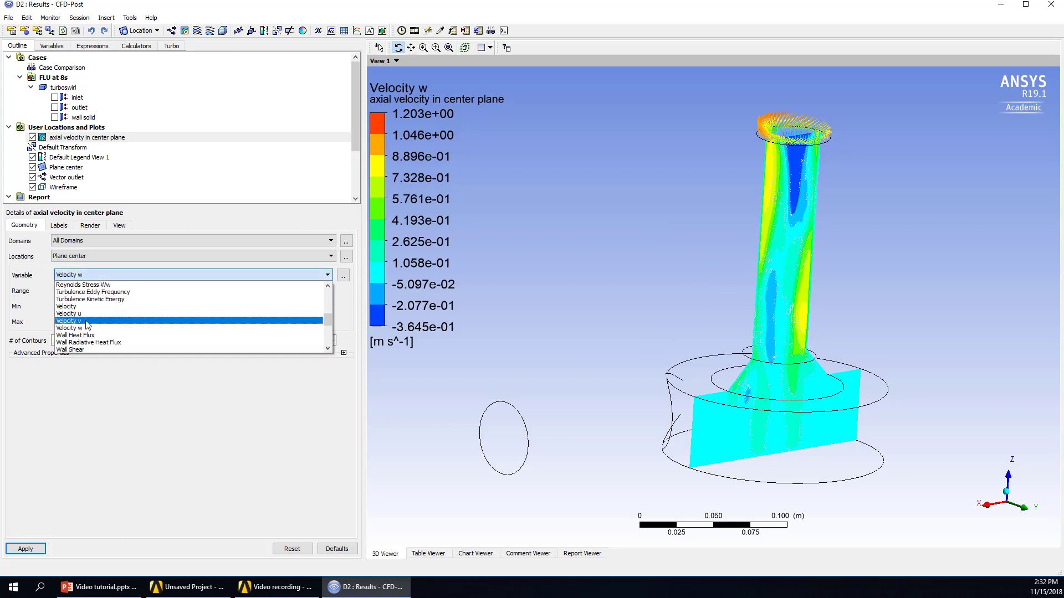
left_click(86, 321)
left_click(25, 549)
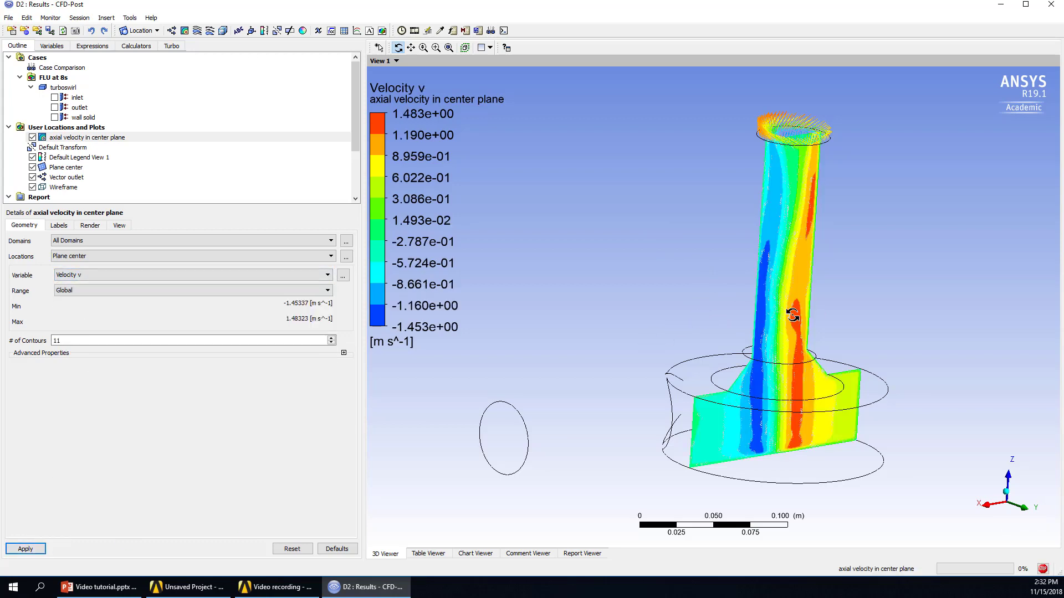
left_click_drag(851, 304, 670, 262)
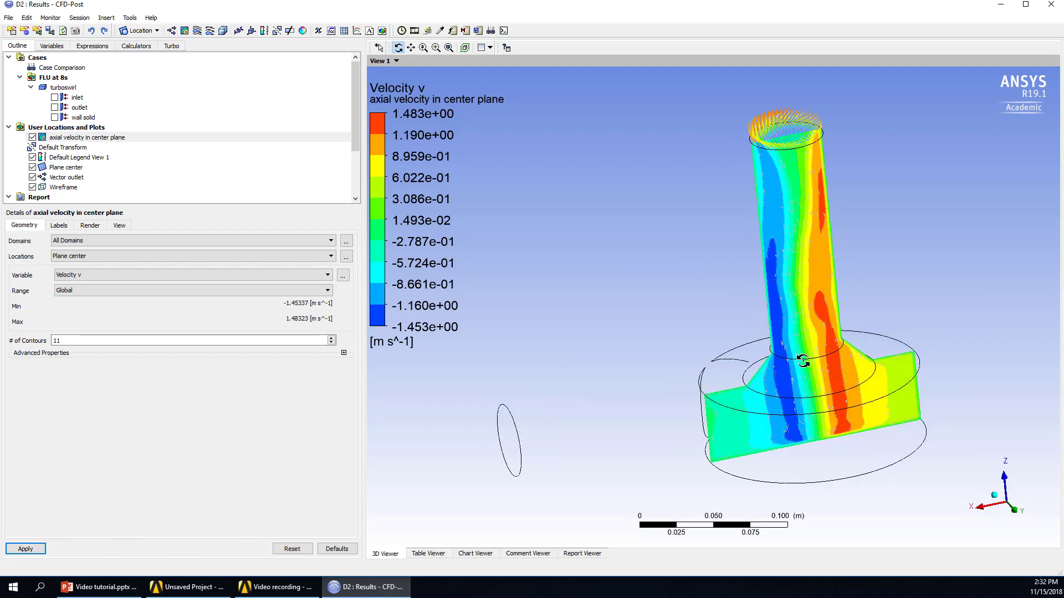
left_click_drag(803, 358, 823, 351)
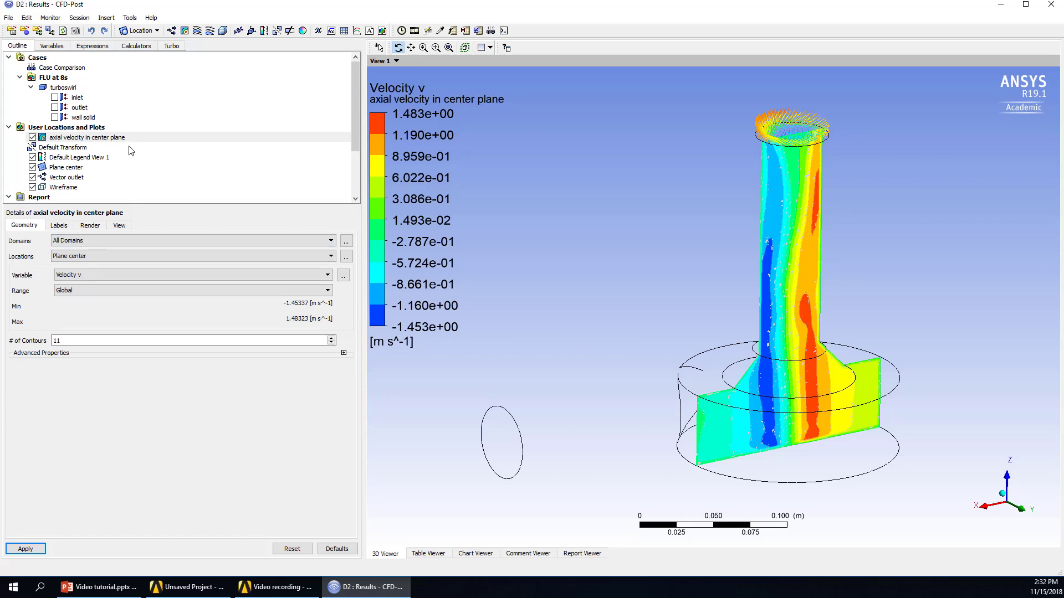
Insert a second contour plot named vortex and set its location to Plane center
left_click(185, 31)
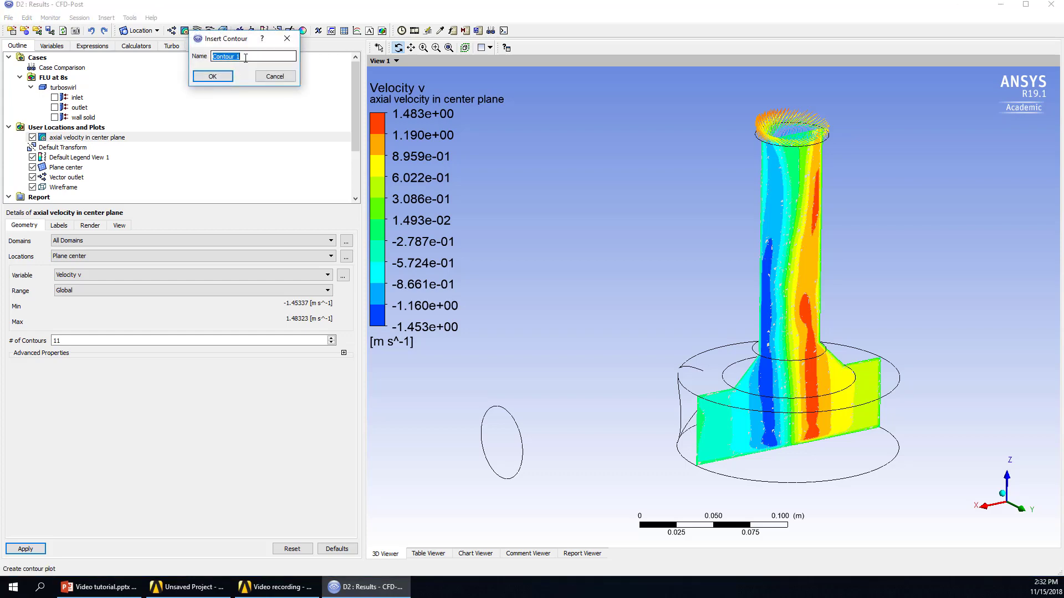
type("vortex")
left_click(212, 76)
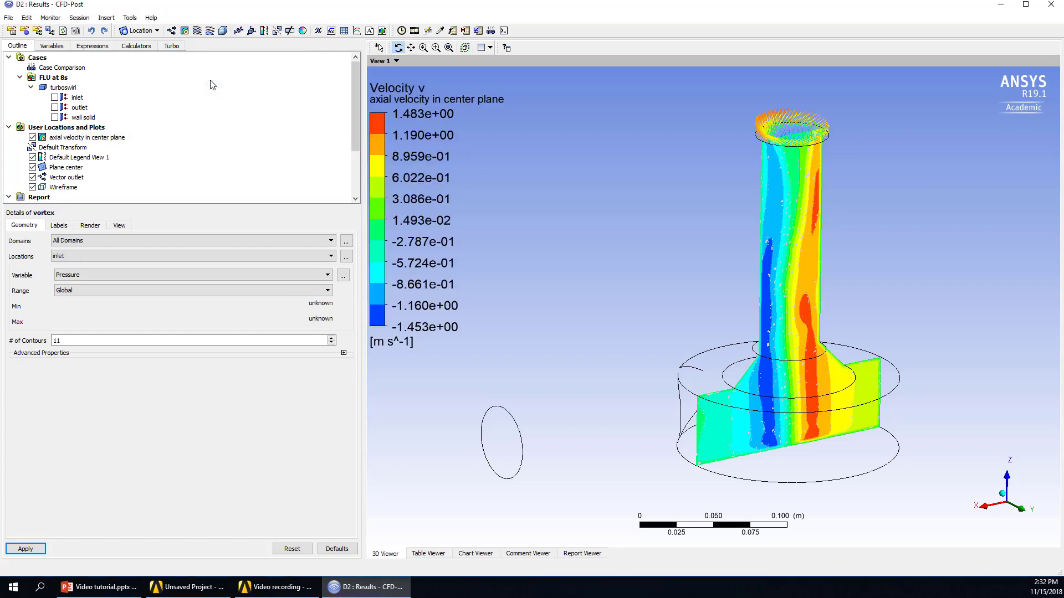
left_click(102, 255)
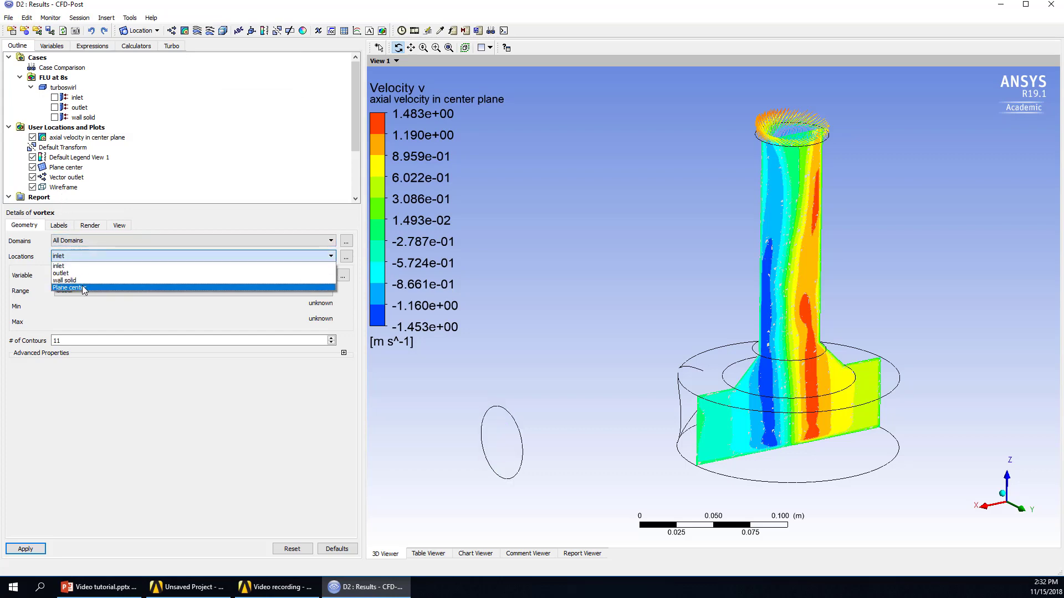
left_click(70, 288)
Plot Water.Volume Fraction in the vortex contour and hide the axial velocity contour to inspect the air-water interface
left_click(101, 275)
scroll(105, 331, "down", 5)
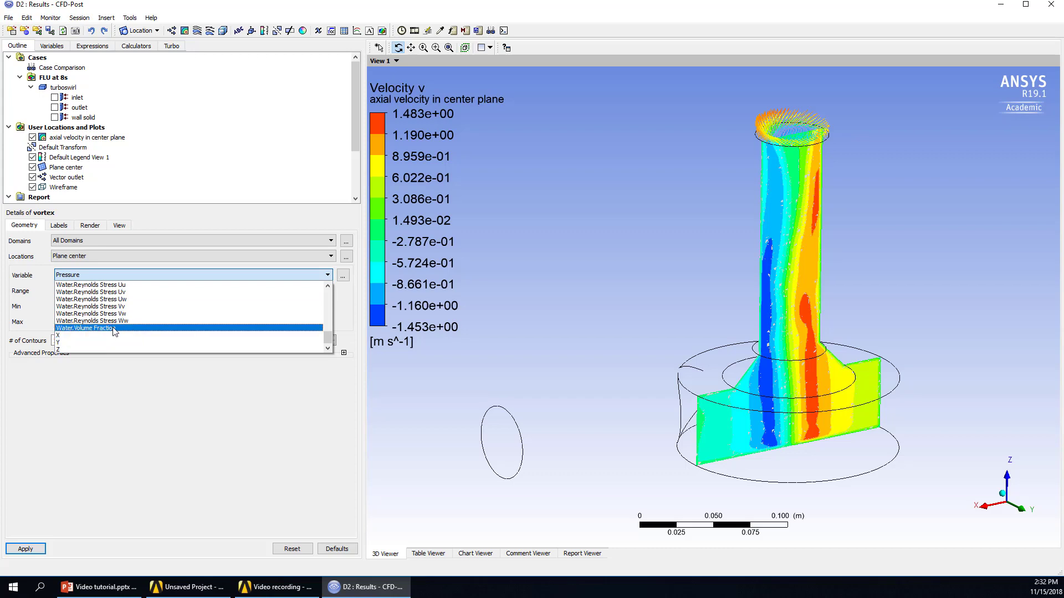
left_click(113, 329)
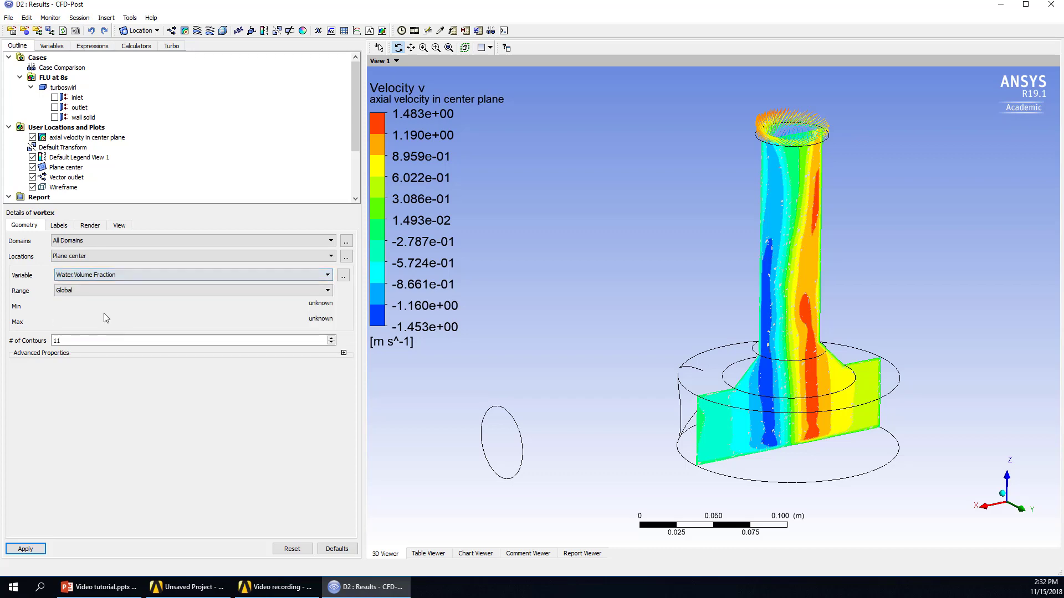
left_click(31, 552)
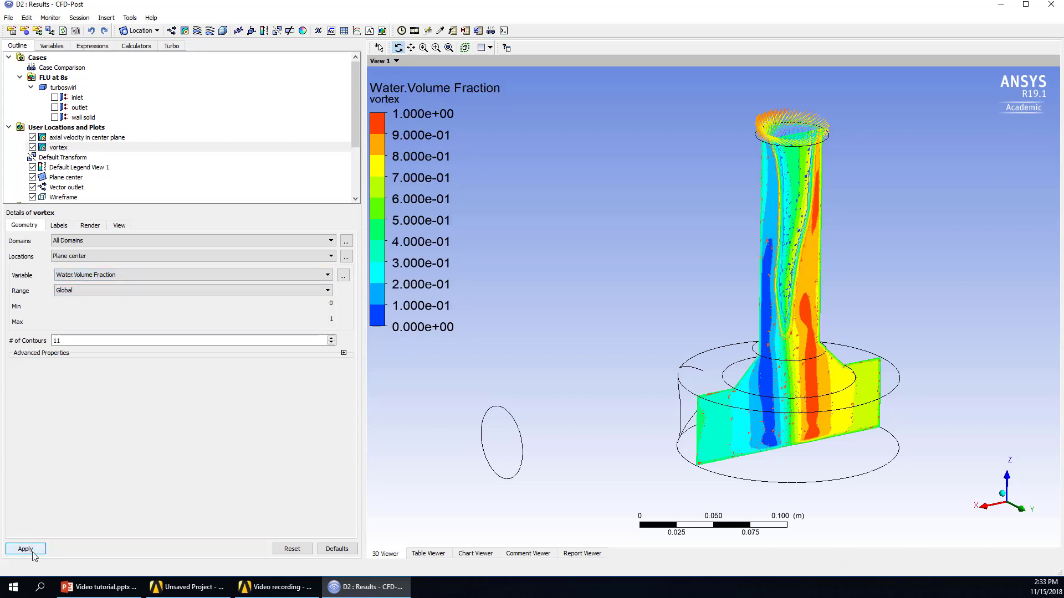
left_click(32, 138)
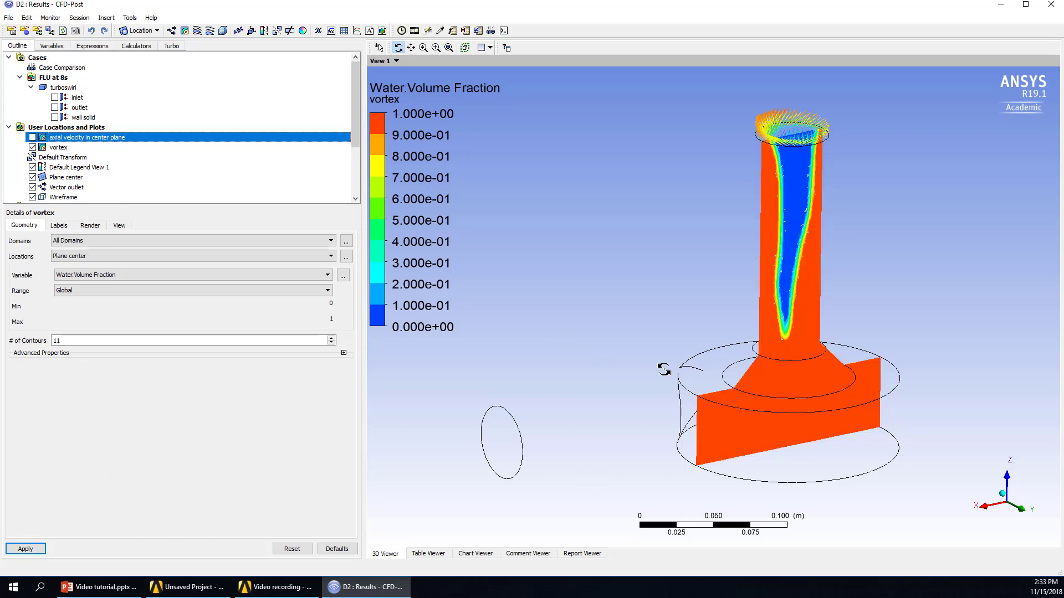
left_click_drag(979, 461, 947, 463)
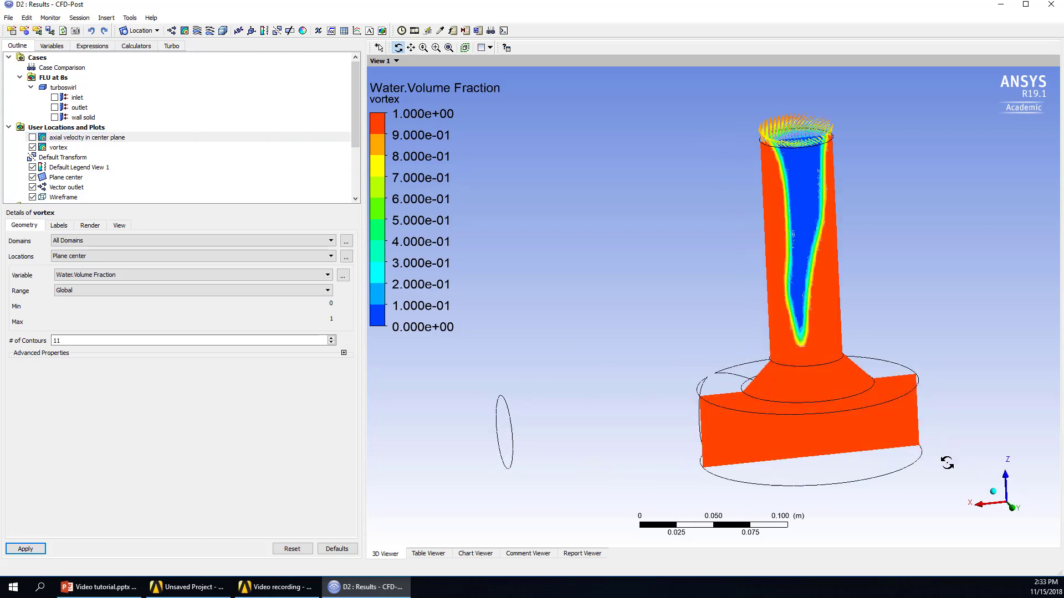